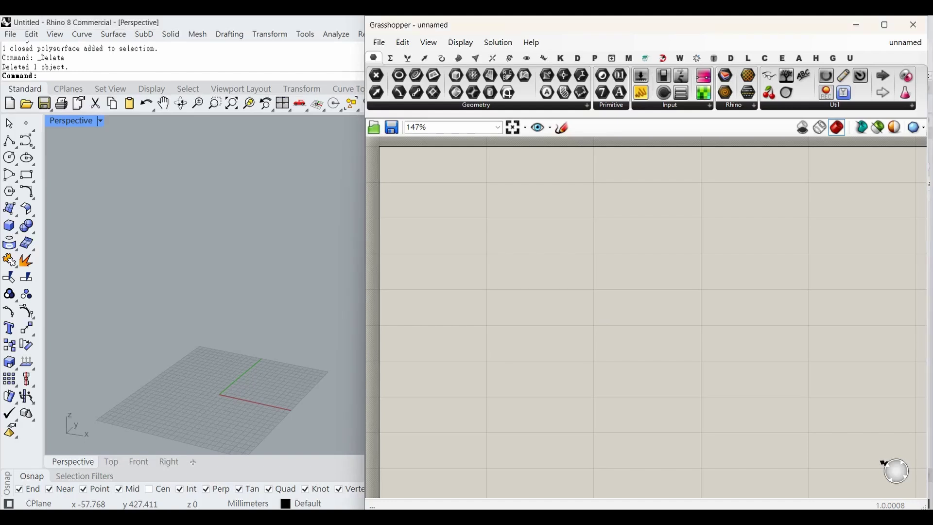
# - Paste the Brep parameter containing the wavy column onto the empty Grasshopper canvas and place it near the canvas's upper-left corner
pyautogui.hotkey('ctrl', 'v')
pyautogui.moveTo(469, 246); pyautogui.dragTo(455, 224)
pyautogui.click(428, 262)
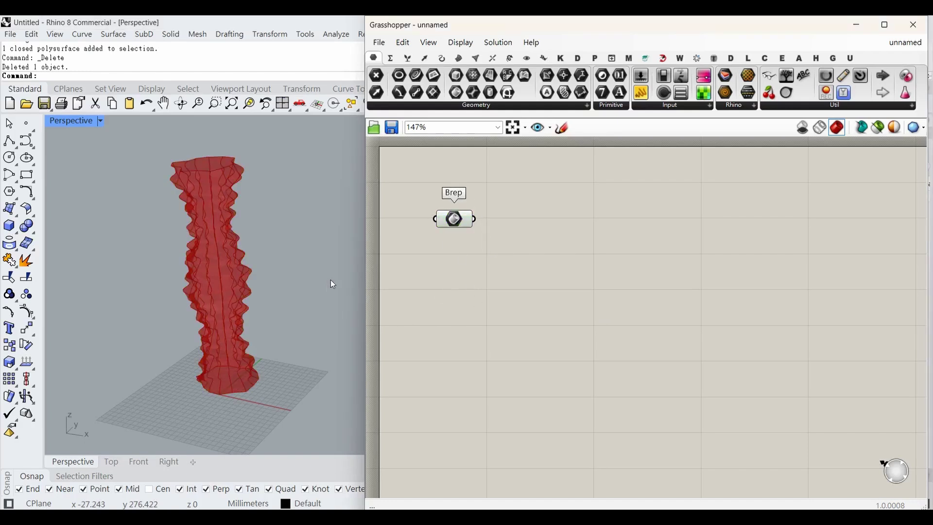
pyautogui.moveTo(298, 350)
pyautogui.mouseDown(button='right')
pyautogui.moveTo(318, 350)
pyautogui.moveTo(301, 353)
pyautogui.mouseUp(button='right')
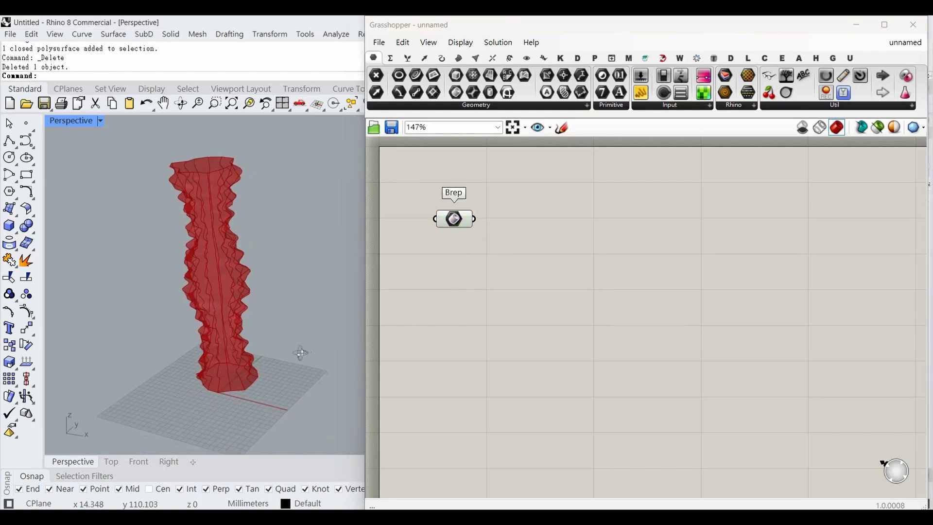
pyautogui.click(458, 224)
pyautogui.click(522, 275)
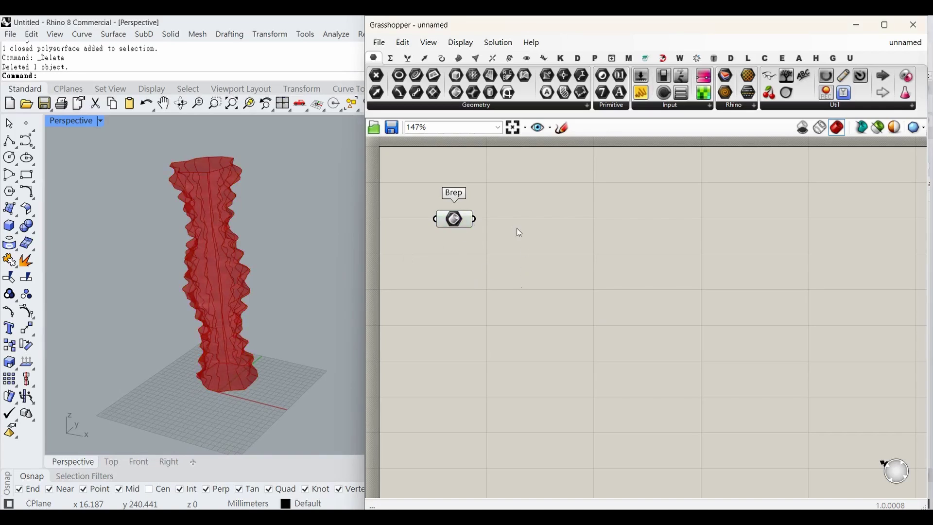
# - Add a surface Contour component and feed the Brep into its shape input (S)
pyautogui.doubleClick(505, 285)
pyautogui.write('contou')
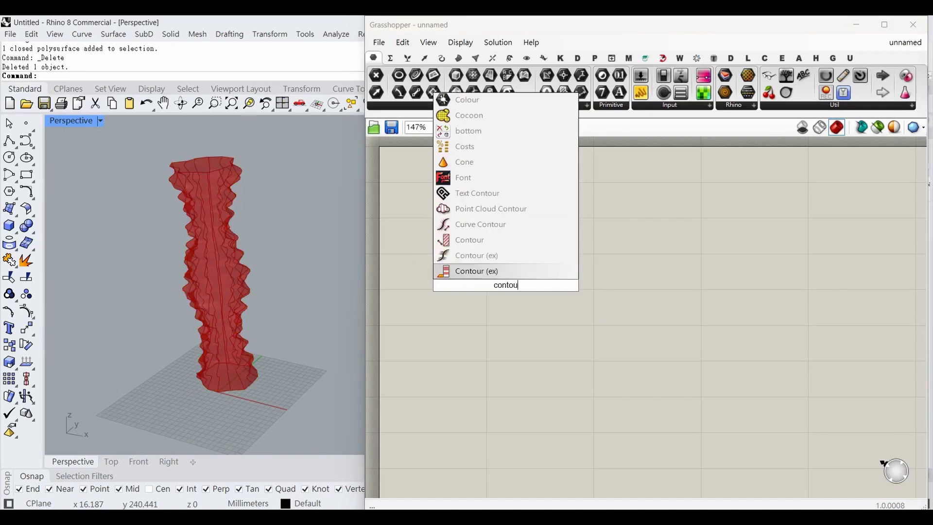
pyautogui.click(478, 240)
pyautogui.moveTo(485, 263); pyautogui.dragTo(522, 217)
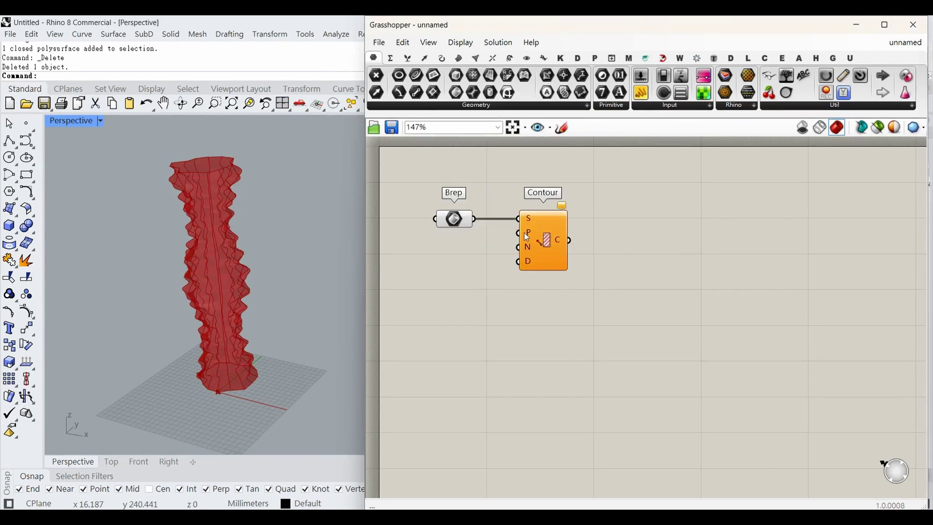
# - Add a Construct Point component and wire its point to the P input of Contour
pyautogui.doubleClick(480, 282)
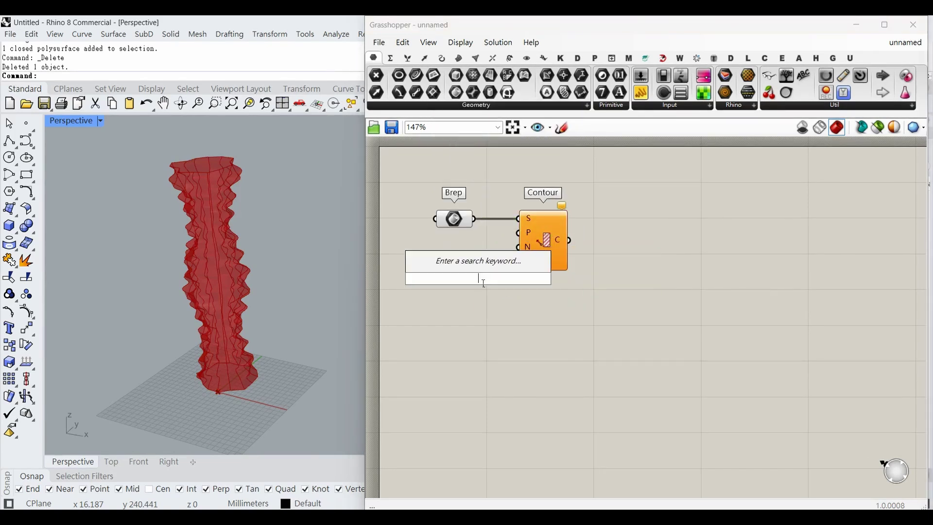
pyautogui.write('constr')
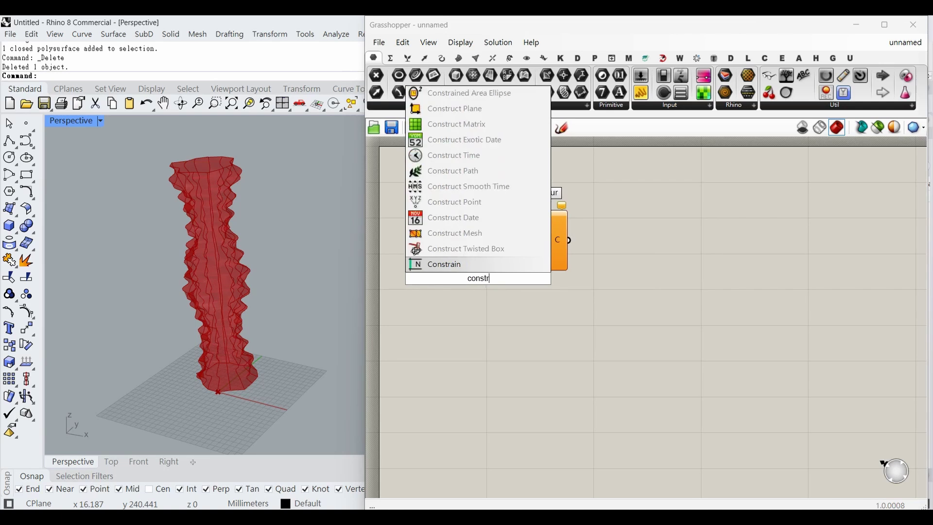
pyautogui.click(468, 203)
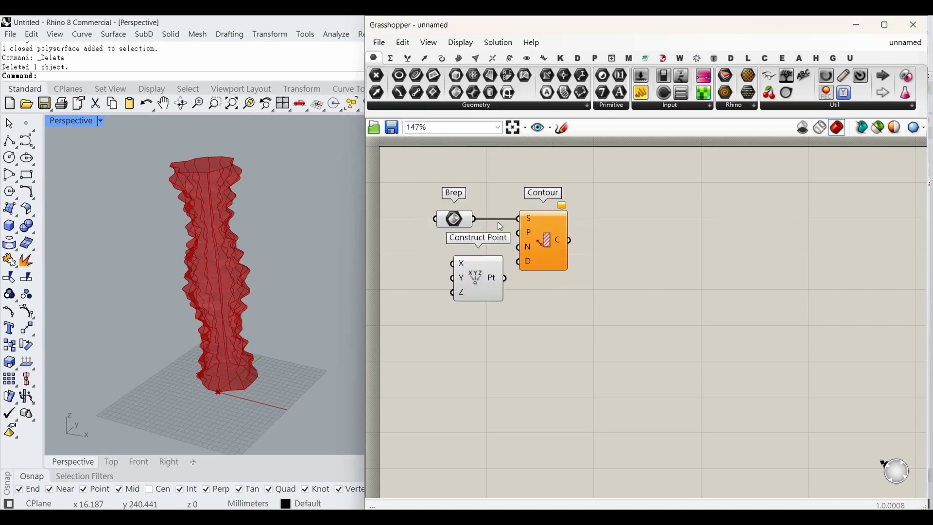
pyautogui.moveTo(518, 233); pyautogui.dragTo(504, 278)
pyautogui.moveTo(539, 253); pyautogui.dragTo(563, 252)
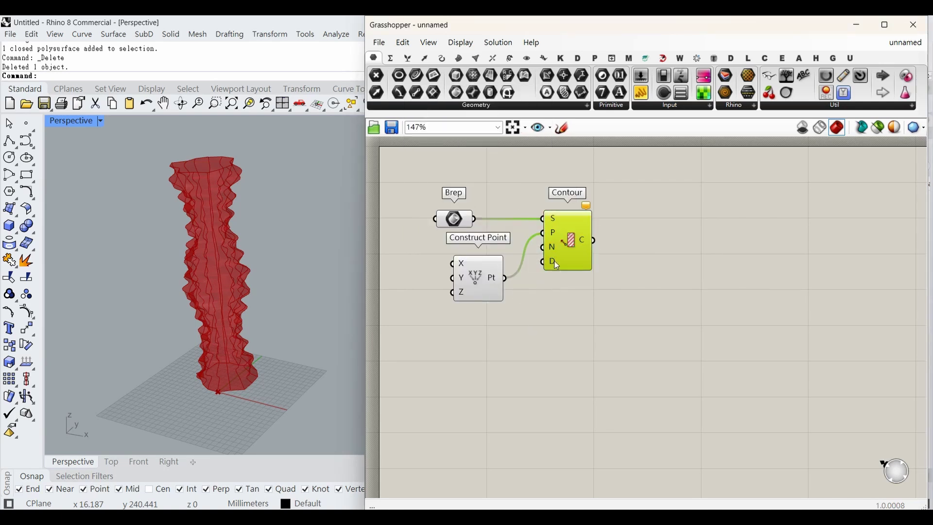
# - Create a number slider with the value 3 and connect it to the distance input (D) of Contour
pyautogui.doubleClick(484, 349)
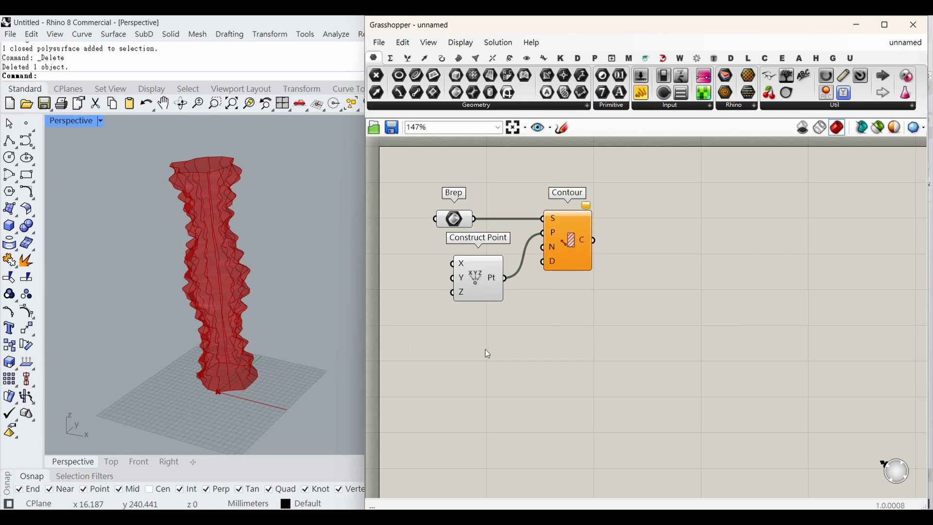
pyautogui.write('3')
pyautogui.press('Return')
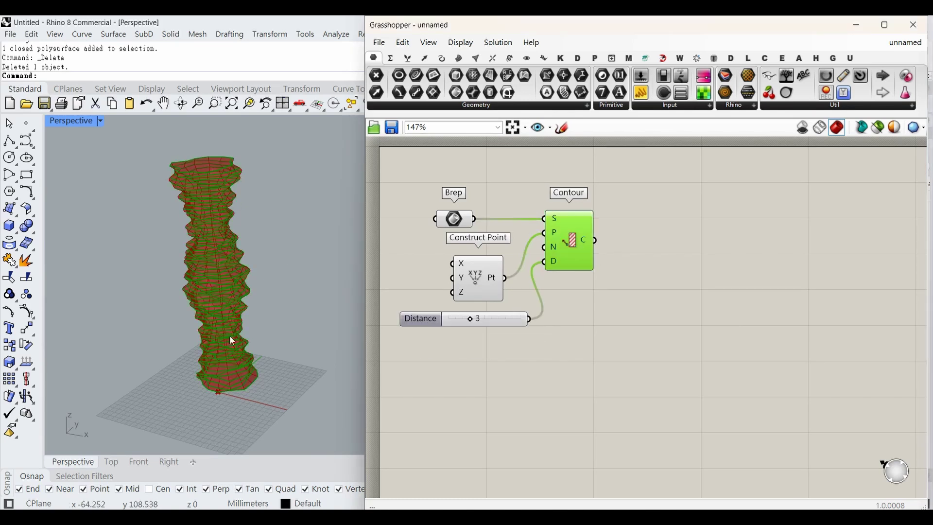
pyautogui.moveTo(246, 395)
pyautogui.mouseDown(button='right')
pyautogui.moveTo(265, 364)
pyautogui.moveTo(246, 385)
pyautogui.mouseUp(button='right')
# - Add a Boundary Surfaces component and feed the contour curves into its edges input
pyautogui.doubleClick(628, 260)
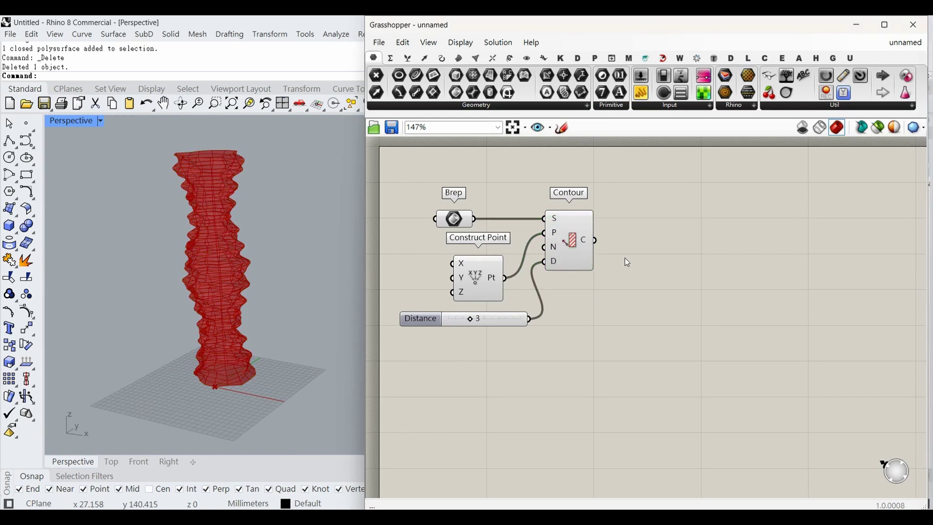
pyautogui.write('boun')
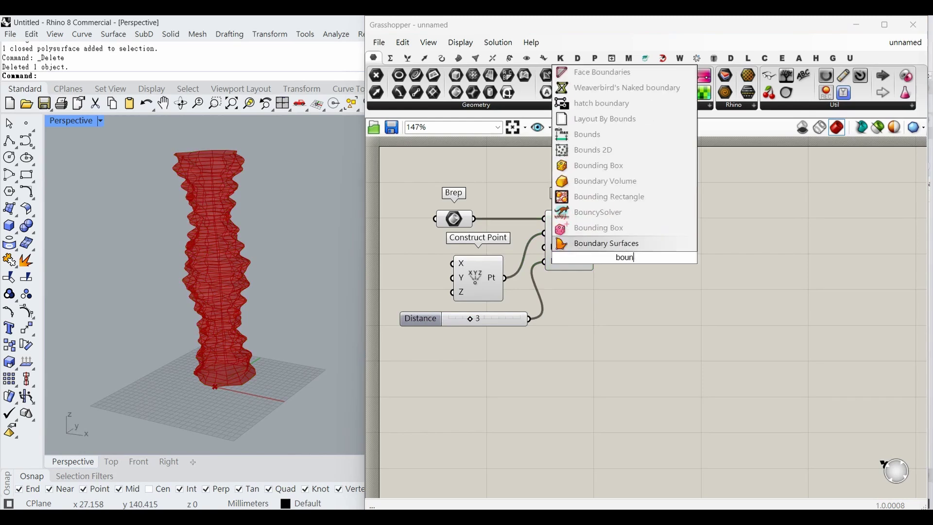
pyautogui.press('Return')
pyautogui.moveTo(597, 240); pyautogui.dragTo(611, 240)
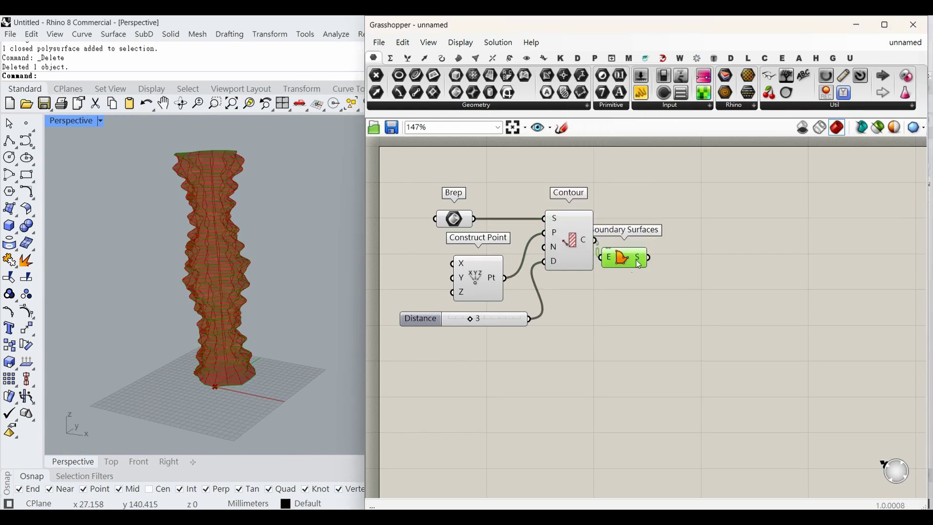
# - Add an Extrude component and connect the boundary surfaces to its base input
pyautogui.doubleClick(652, 287)
pyautogui.write('extr')
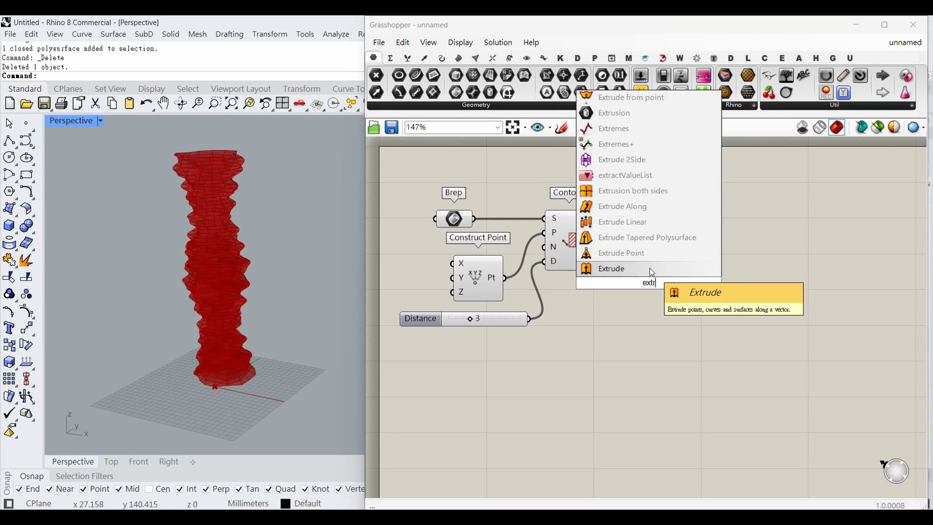
pyautogui.press('Return')
pyautogui.moveTo(662, 240); pyautogui.dragTo(675, 252)
# - Add a Unit Z vector driven by the Distance slider and wire it to the direction input of Extrude
pyautogui.doubleClick(664, 306)
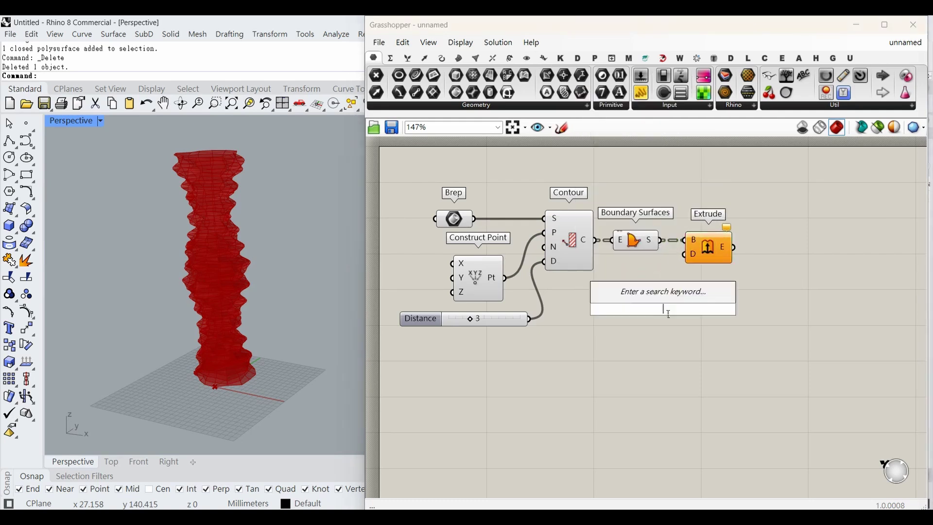
pyautogui.write('z')
pyautogui.press('Return')
pyautogui.moveTo(676, 304); pyautogui.dragTo(684, 255)
pyautogui.click(636, 306)
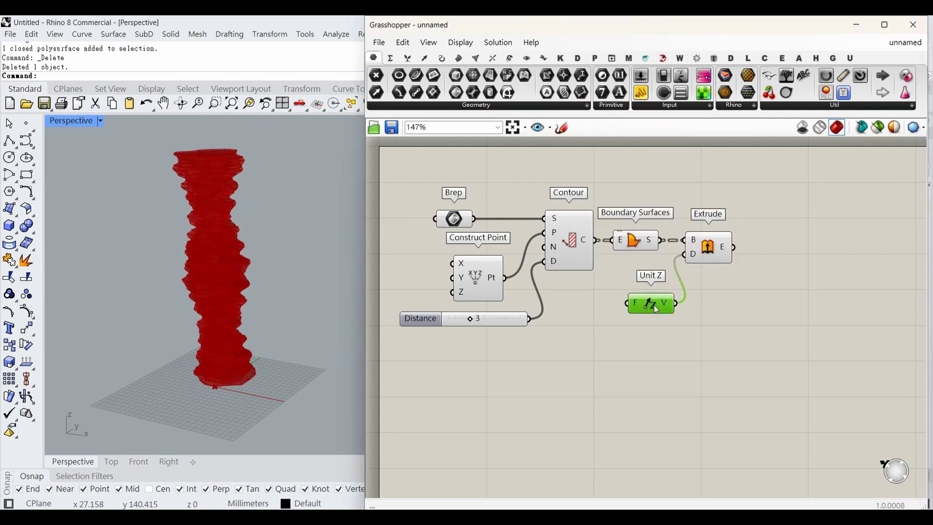
pyautogui.moveTo(627, 304); pyautogui.dragTo(531, 322)
pyautogui.click(550, 359)
pyautogui.click(715, 252)
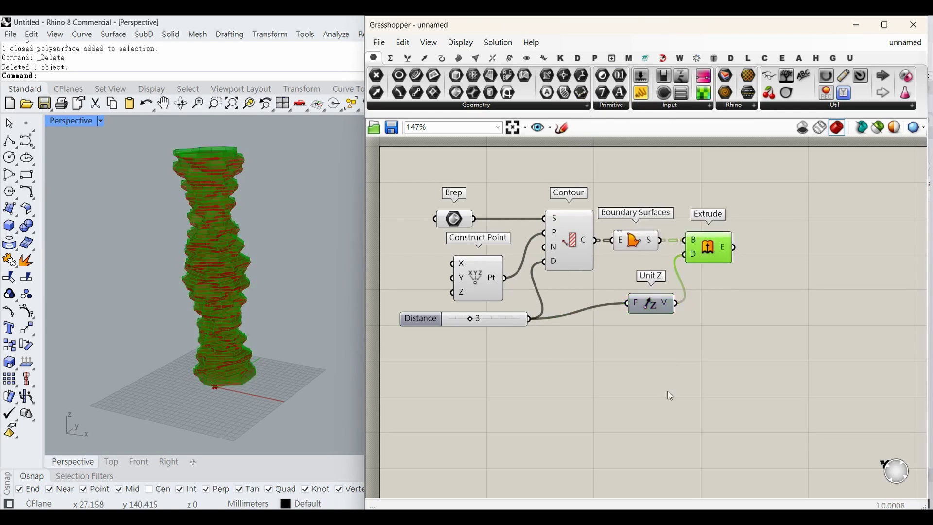
# - Turn off the preview of every component except Extrude
pyautogui.click(633, 372)
pyautogui.moveTo(769, 362); pyautogui.dragTo(425, 192)
pyautogui.click(656, 391)
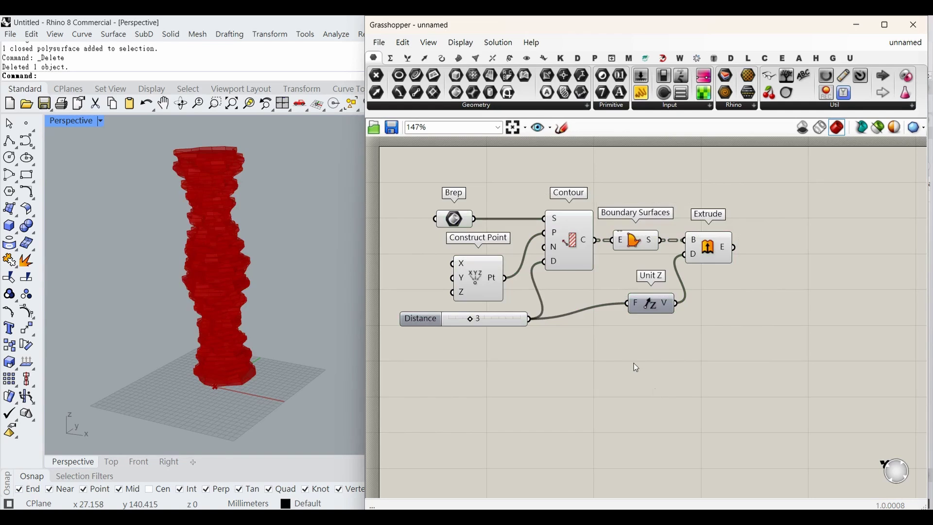
pyautogui.moveTo(634, 366); pyautogui.dragTo(446, 179)
pyautogui.middleClick(496, 316)
pyautogui.click(537, 279)
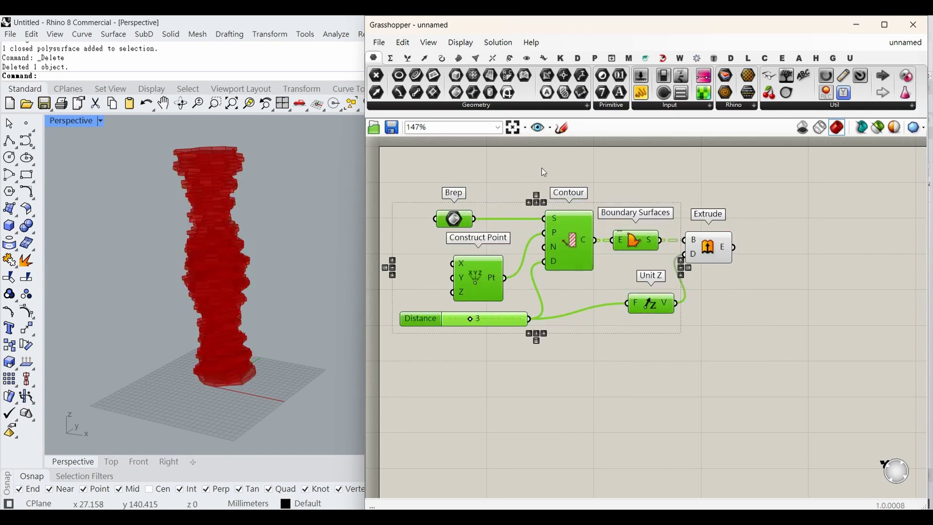
pyautogui.click(543, 171)
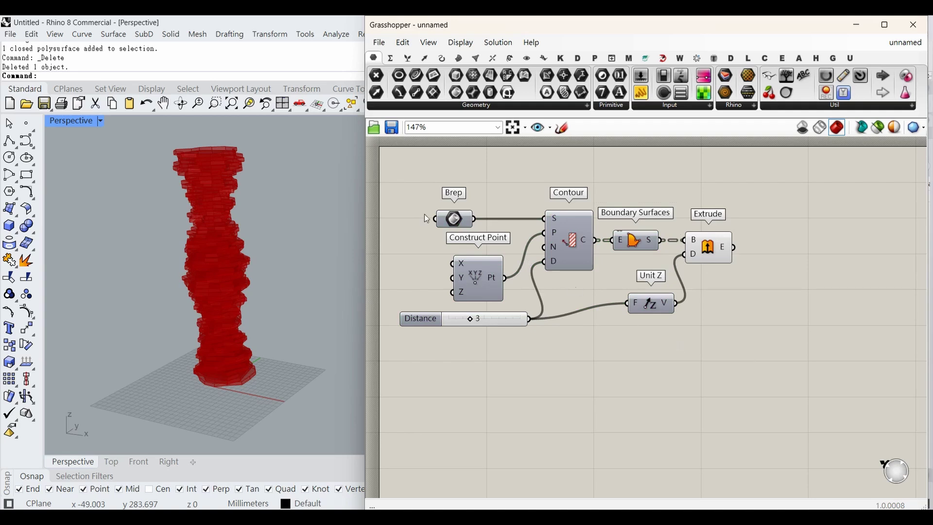
# - Nudge the Brep parameter slightly on the canvas and bake its column into the Rhino document
pyautogui.moveTo(451, 219); pyautogui.dragTo(448, 215)
pyautogui.moveTo(281, 395)
pyautogui.mouseDown(button='right')
pyautogui.moveTo(300, 365)
pyautogui.moveTo(282, 385)
pyautogui.mouseUp(button='right')
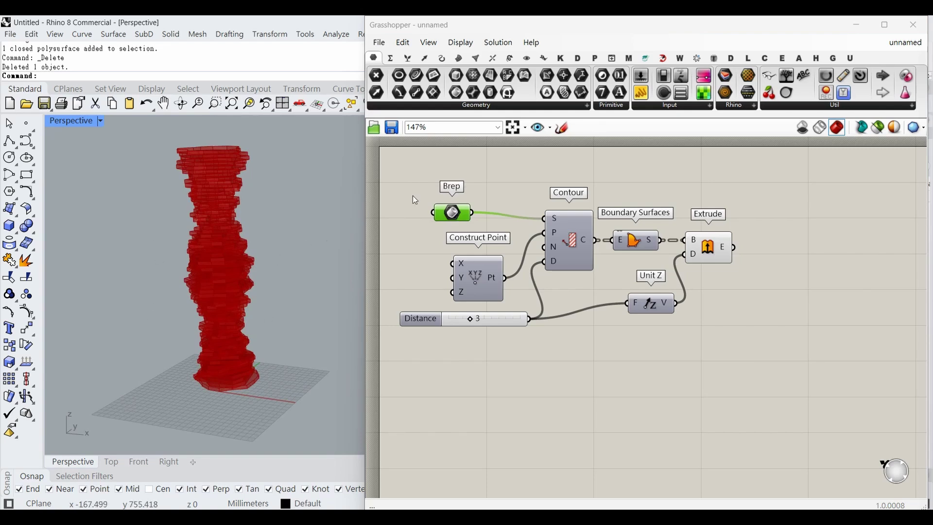
pyautogui.scroll(-2, 247, 357)
pyautogui.moveTo(247, 361); pyautogui.dragTo(258, 352, button='right')
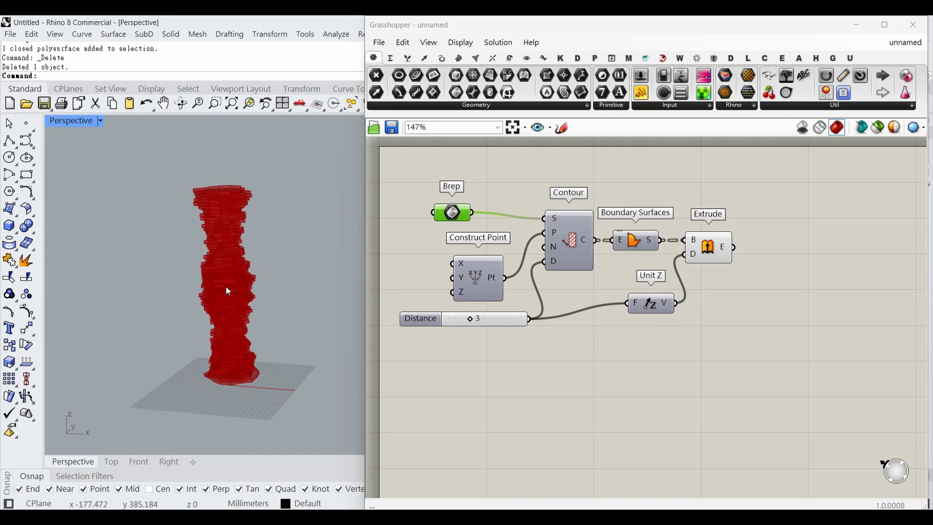
pyautogui.middleClick(465, 218)
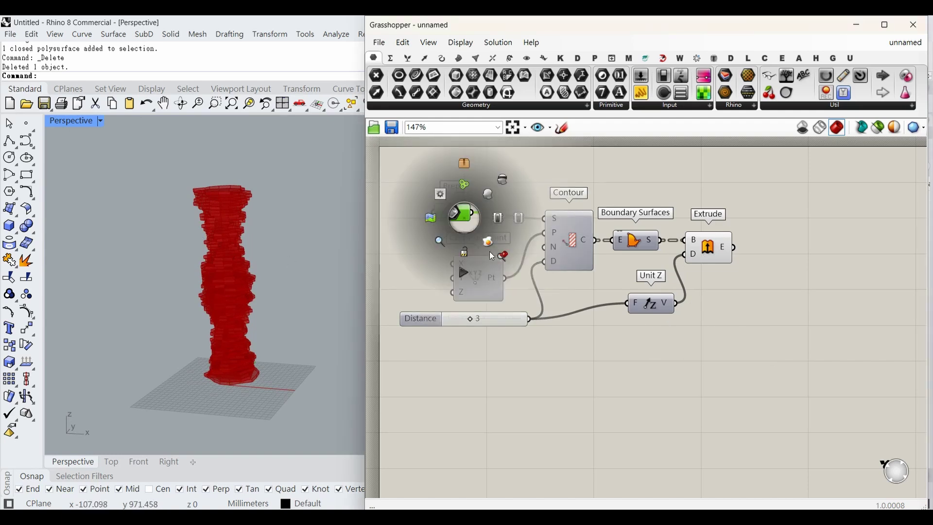
pyautogui.click(488, 244)
pyautogui.click(554, 406)
# - Copy the baked column twice along the X axis so that three columns stand side by side
pyautogui.click(213, 252)
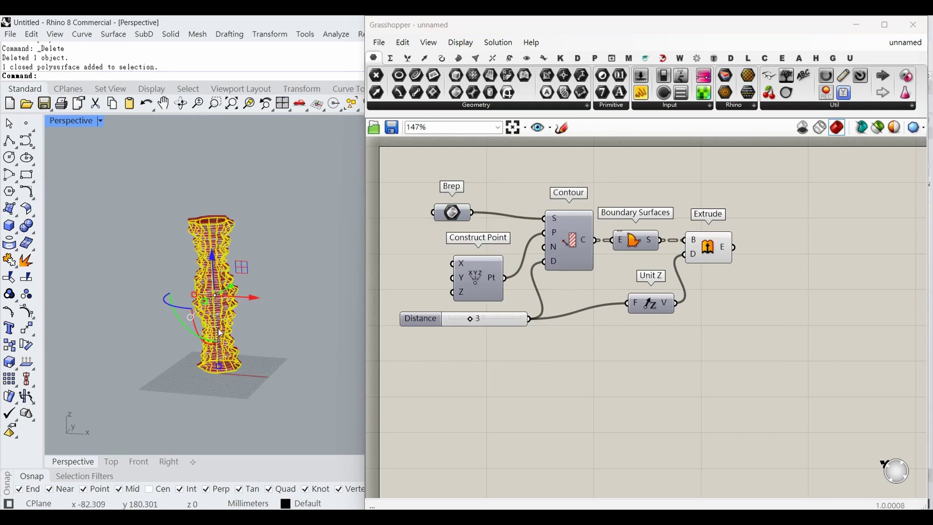
pyautogui.press('alt')
pyautogui.moveTo(270, 290); pyautogui.dragTo(358, 314)
pyautogui.press('alt')
pyautogui.click(248, 398)
# - Move the middle column up along Z and the outermost copy down along Z
pyautogui.moveTo(270, 387); pyautogui.dragTo(289, 354, button='right')
pyautogui.click(259, 350)
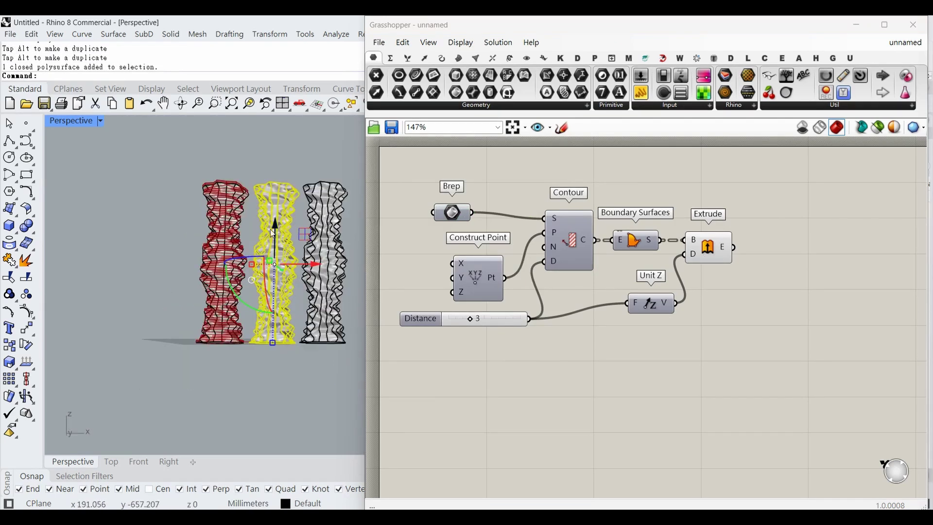
pyautogui.moveTo(275, 235); pyautogui.dragTo(274, 177)
pyautogui.click(221, 252)
pyautogui.moveTo(226, 263); pyautogui.dragTo(206, 294, button='right')
pyautogui.click(309, 250)
pyautogui.moveTo(303, 253); pyautogui.dragTo(305, 305)
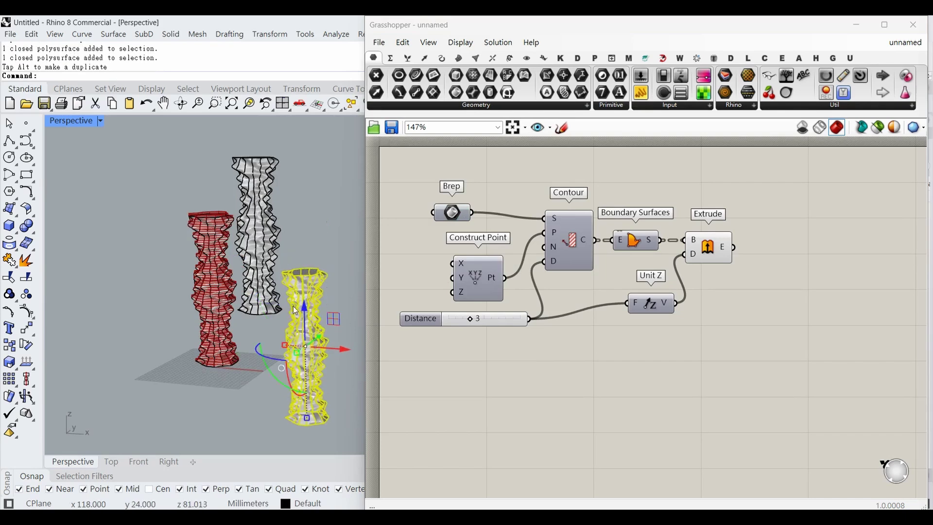
# - Move the original baked column slightly down along Z
pyautogui.click(294, 252)
pyautogui.click(225, 263)
pyautogui.moveTo(247, 360); pyautogui.dragTo(240, 371, button='right')
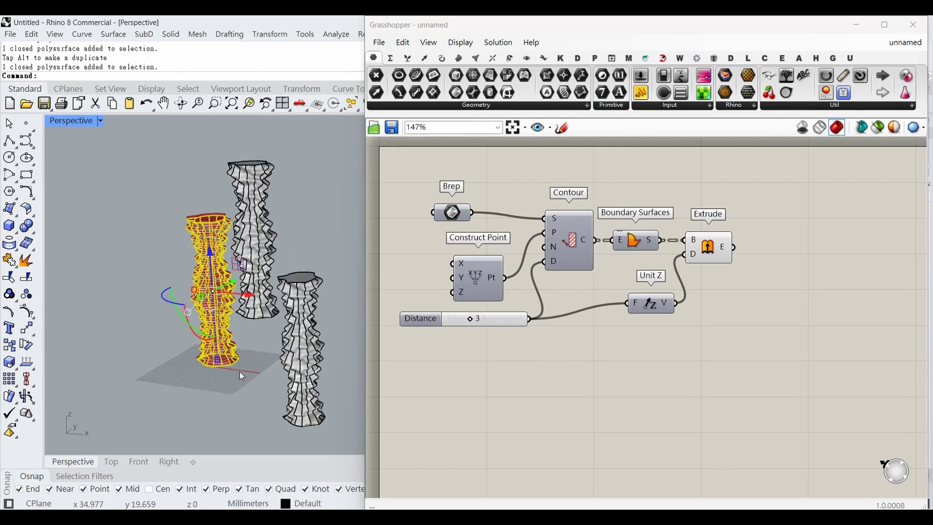
pyautogui.moveTo(210, 262); pyautogui.dragTo(210, 281)
pyautogui.click(125, 330)
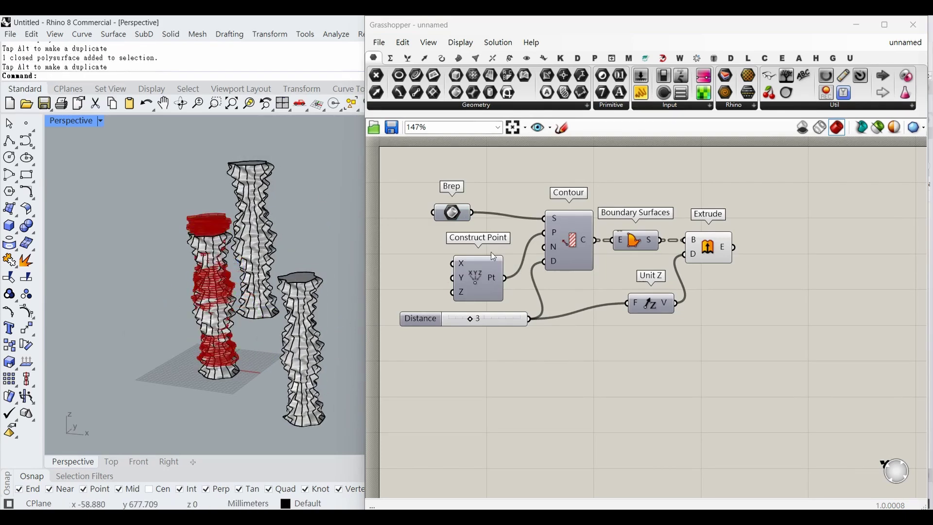
# - Set the Brep parameter to reference all three columns in the Rhino scene as multiple Breps
pyautogui.rightClick(459, 214)
pyautogui.click(500, 369)
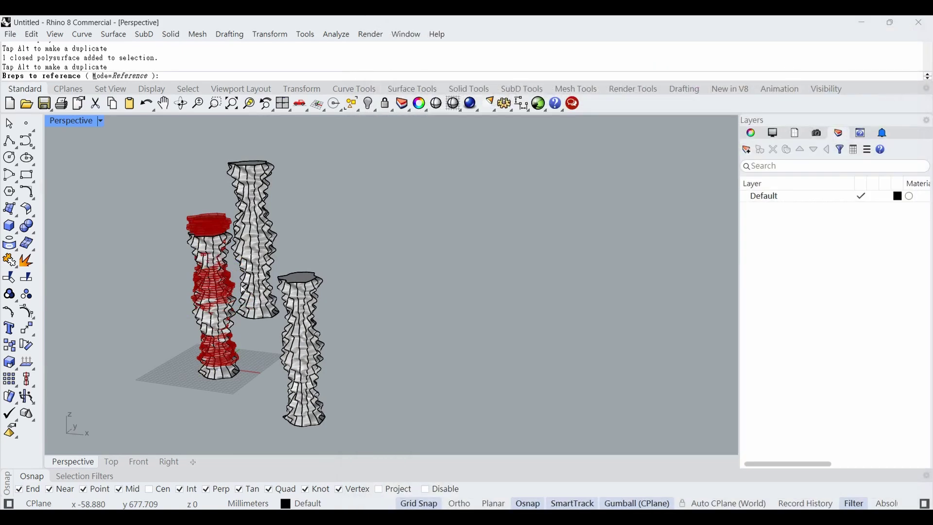
pyautogui.click(216, 301)
pyautogui.click(256, 272)
pyautogui.click(298, 339)
pyautogui.rightClick(331, 234)
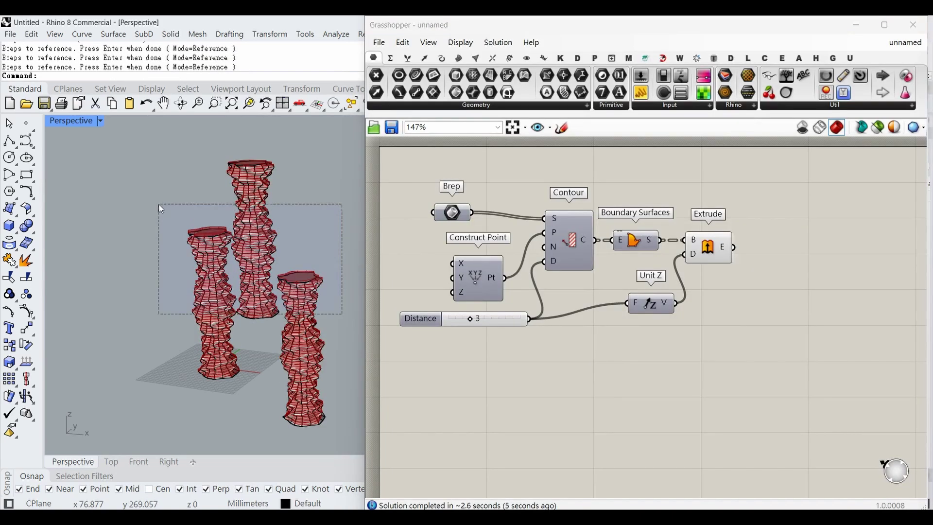
# - Hide the three baked column polysurfaces in Rhino with the Hide command
pyautogui.click(349, 106)
pyautogui.write('Hide')
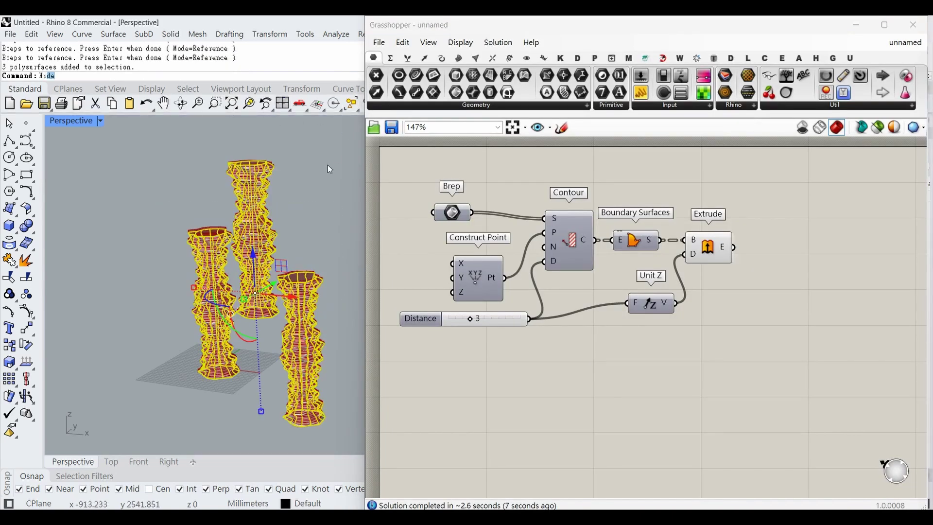
pyautogui.press('Return')
# - Maximize the Front viewport and examine the base levels of the three layered columns
pyautogui.doubleClick(68, 121)
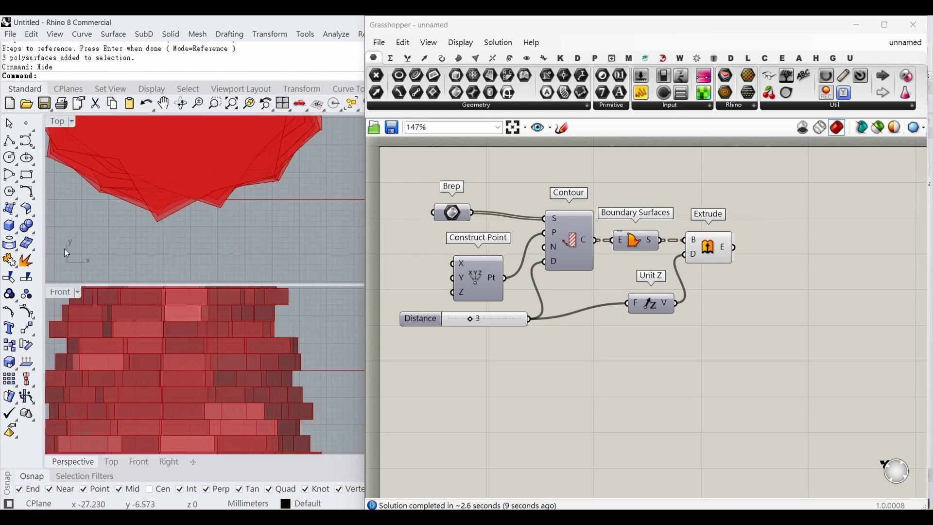
pyautogui.doubleClick(62, 291)
pyautogui.scroll(-5, 222, 255)
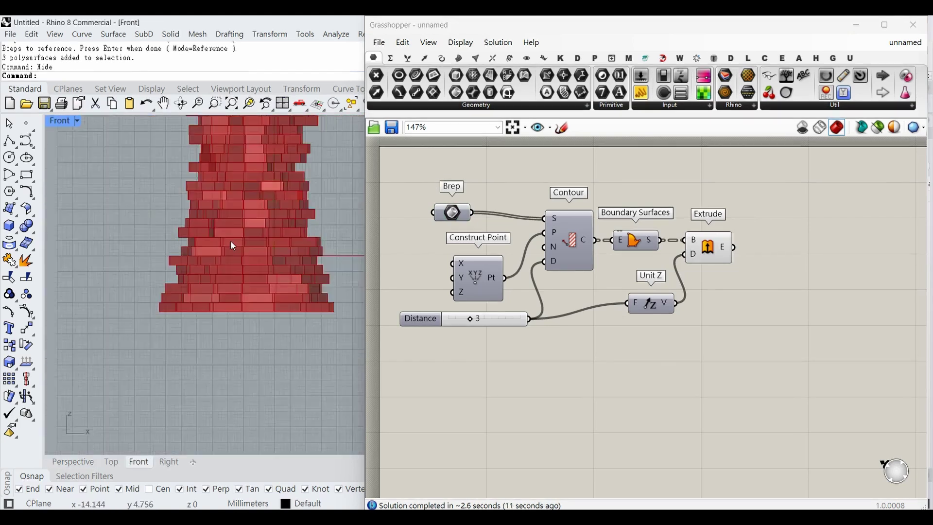
pyautogui.scroll(-2, 222, 268)
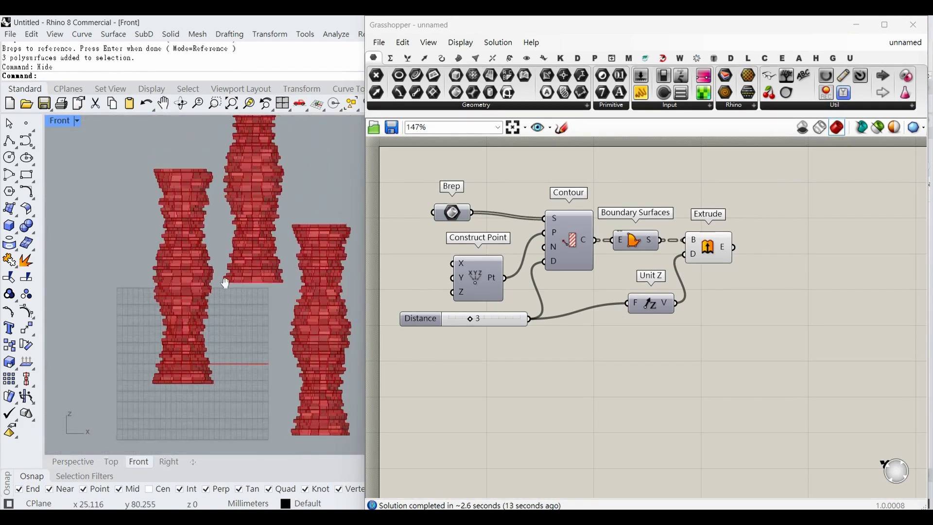
# - Enable the preview of the Brep parameter so the referenced columns display together with the extruded layers
pyautogui.click(452, 213)
pyautogui.middleClick(454, 218)
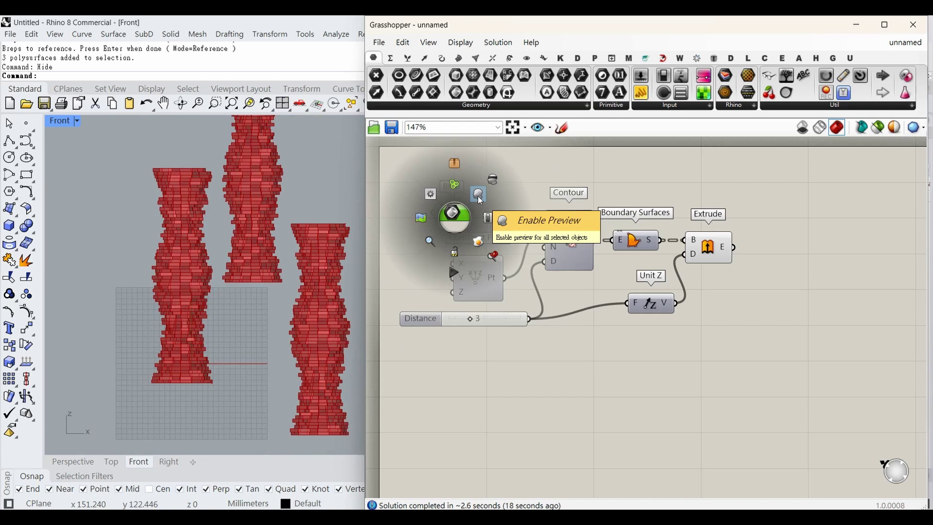
pyautogui.click(479, 194)
pyautogui.click(663, 232)
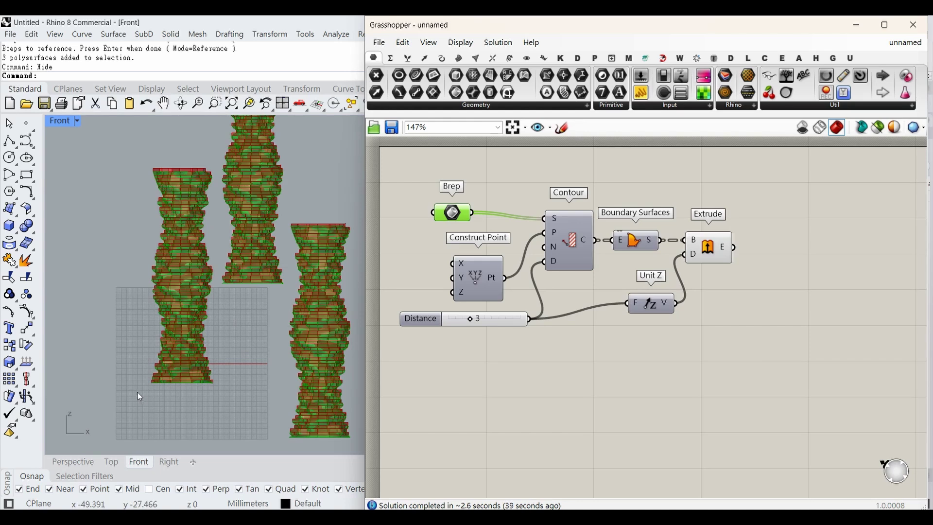
# - Compare the extruded layers with the highlighted original columns in the Front view, checking the base of each column
pyautogui.scroll(2, 138, 392)
pyautogui.scroll(6, 238, 389)
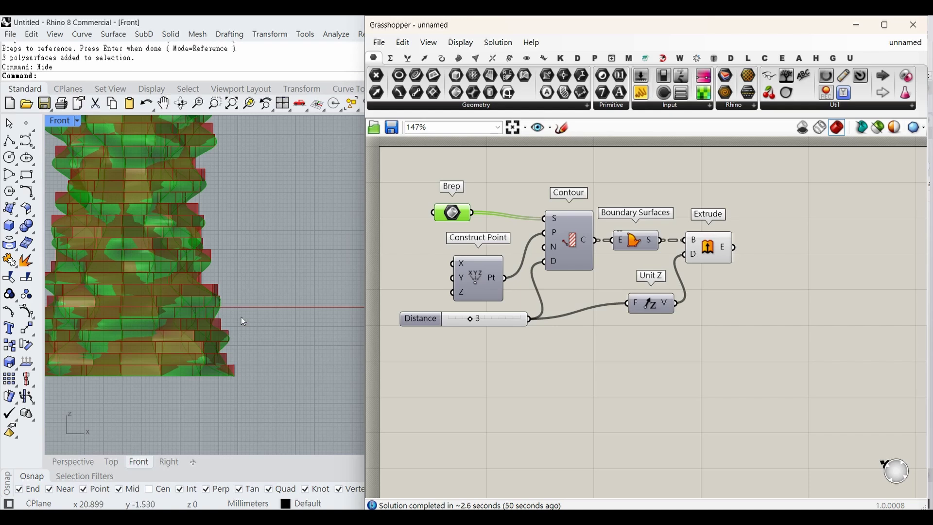
pyautogui.scroll(-5, 264, 348)
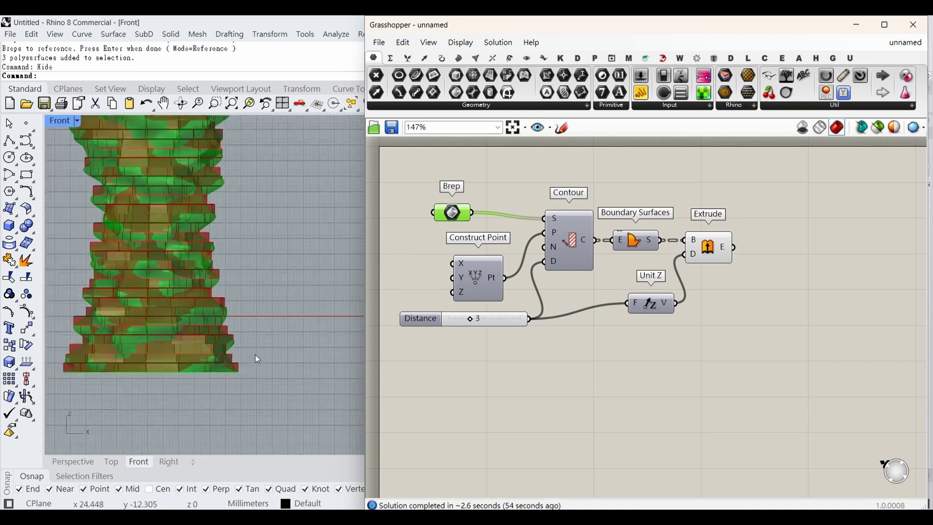
pyautogui.scroll(2, 201, 270)
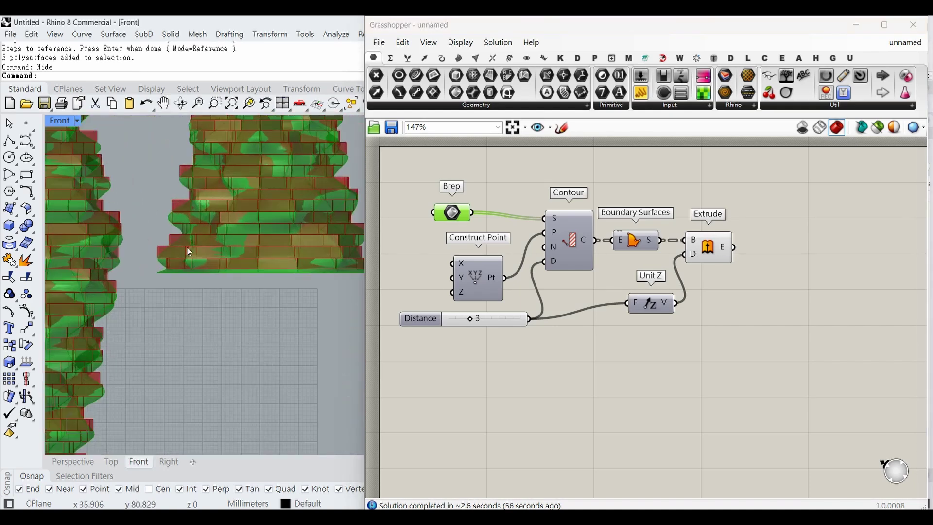
pyautogui.scroll(2, 172, 271)
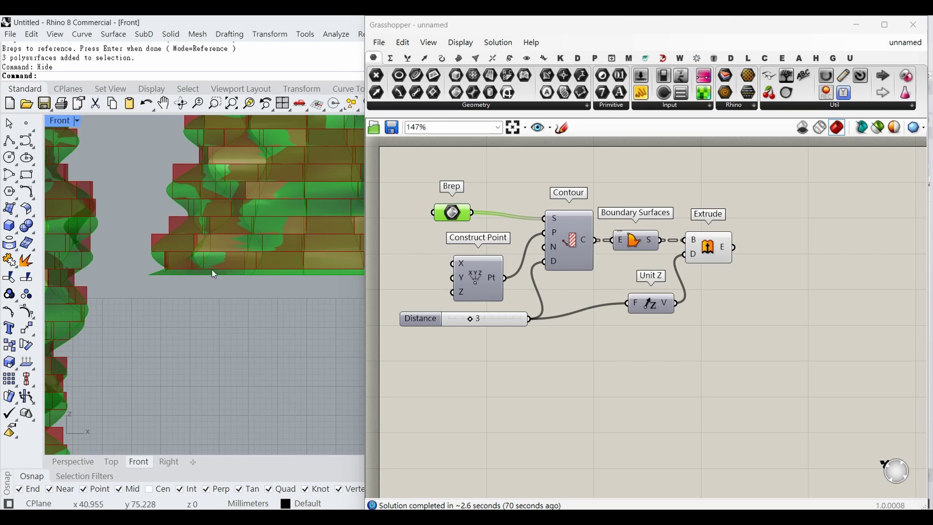
pyautogui.scroll(-3, 206, 254)
pyautogui.scroll(6, 202, 396)
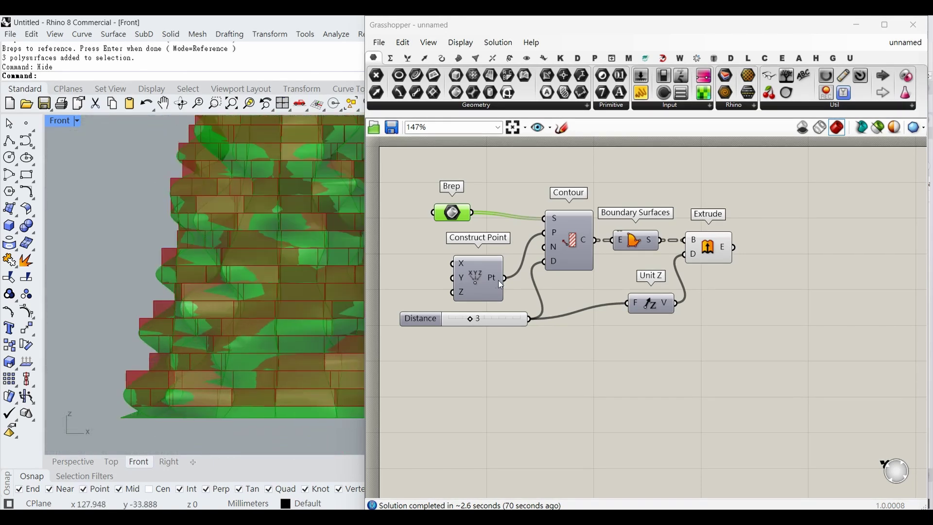
pyautogui.moveTo(473, 282); pyautogui.dragTo(462, 283)
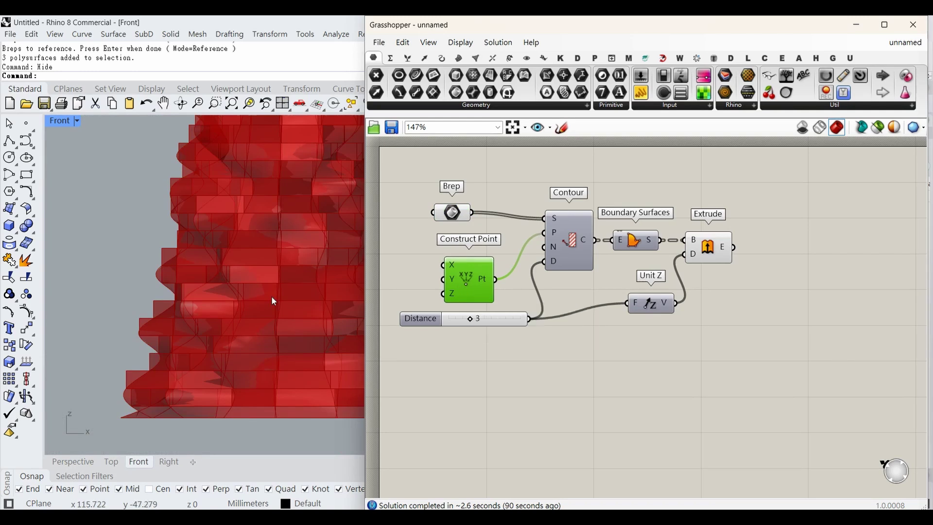
pyautogui.click(450, 217)
pyautogui.scroll(-8, 252, 282)
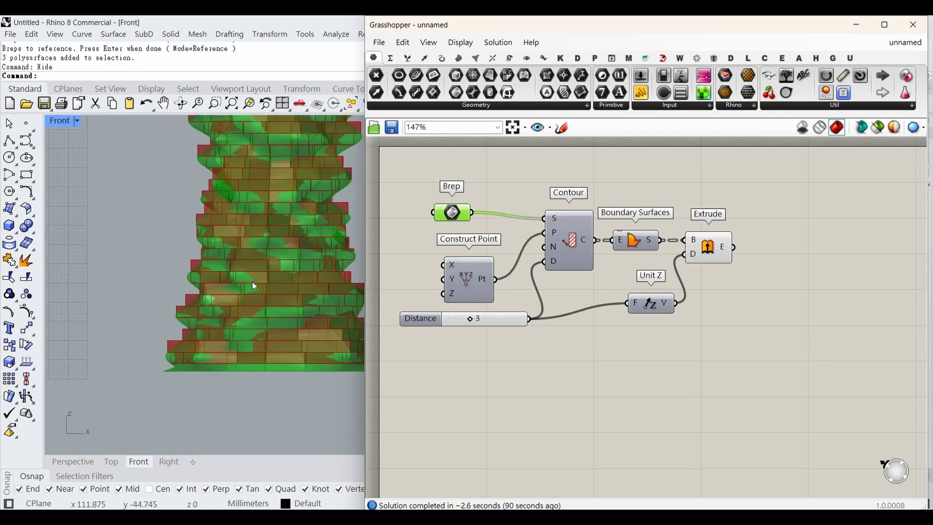
pyautogui.moveTo(247, 239); pyautogui.dragTo(258, 327, button='right')
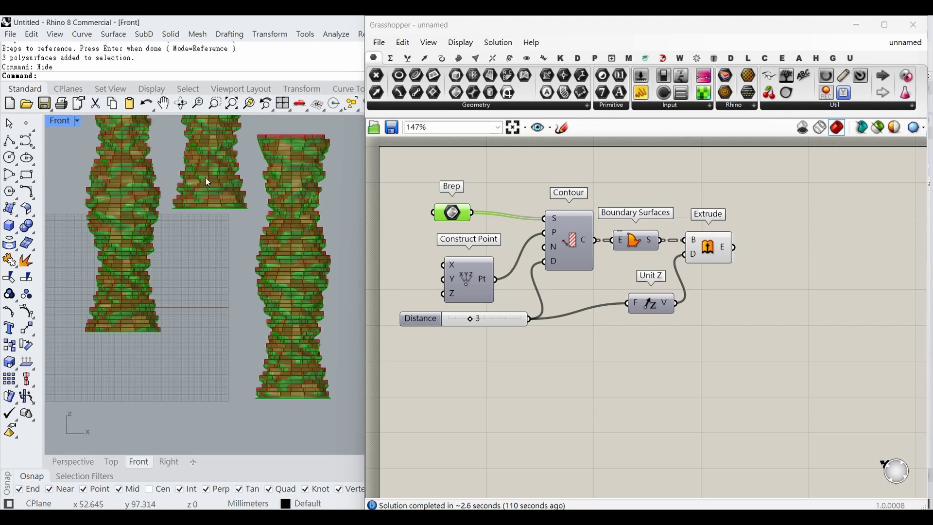
pyautogui.click(581, 368)
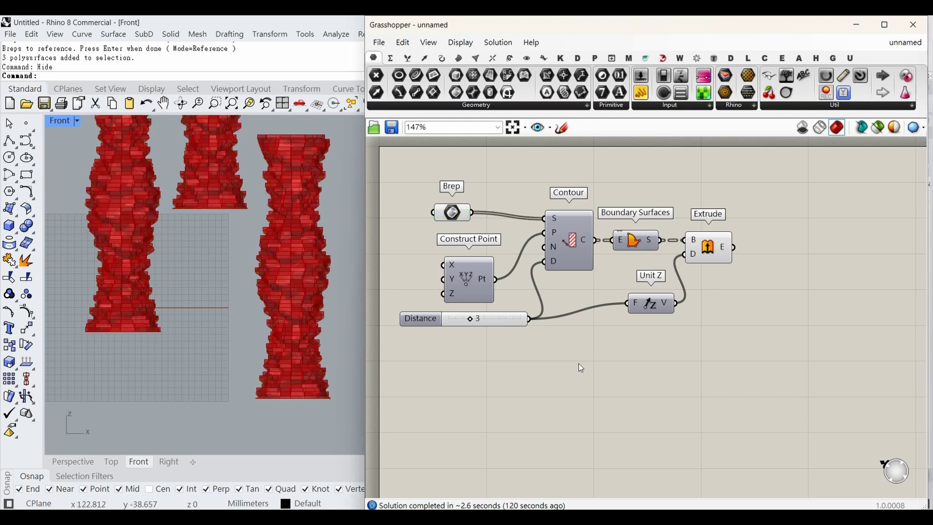
# - Add a Bounding Box component and connect the Brep parameter to its content input
pyautogui.doubleClick(511, 381)
pyautogui.write('boun')
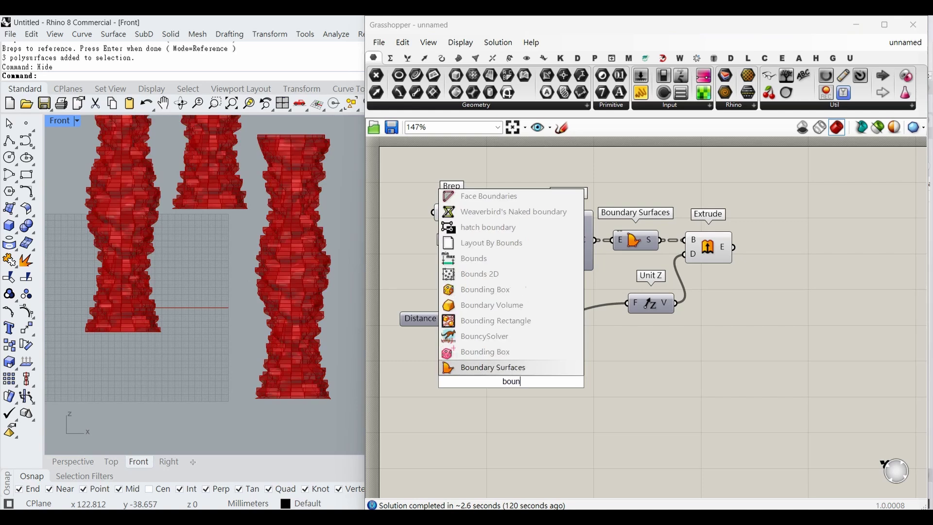
pyautogui.click(507, 293)
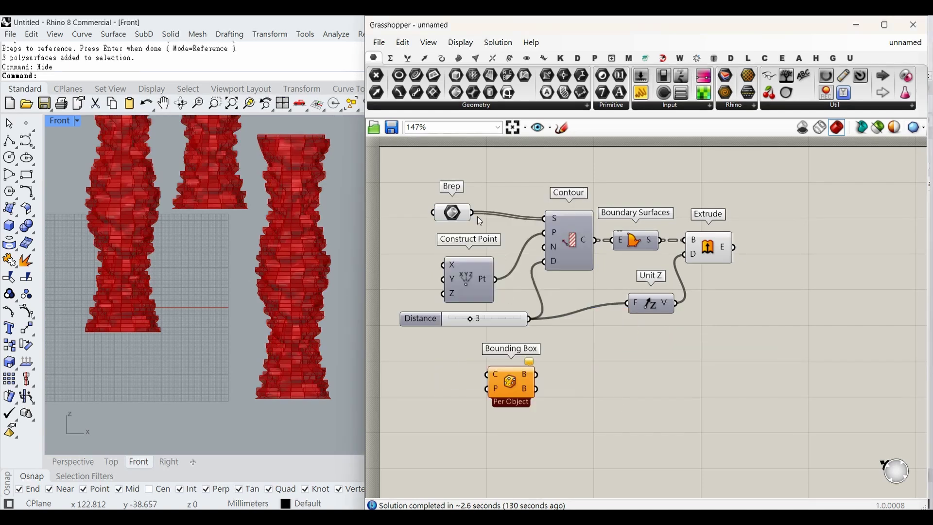
pyautogui.moveTo(478, 217); pyautogui.dragTo(512, 405)
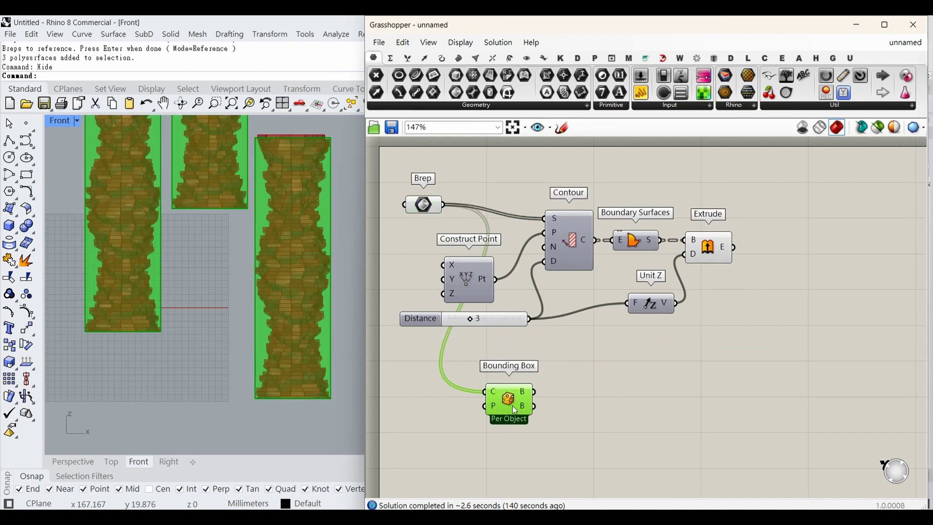
# - Widen the Rhino window, switch to the maximized Perspective view and examine the bounding boxes around the three columns from below
pyautogui.doubleClick(57, 121)
pyautogui.moveTo(366, 181); pyautogui.dragTo(420, 181)
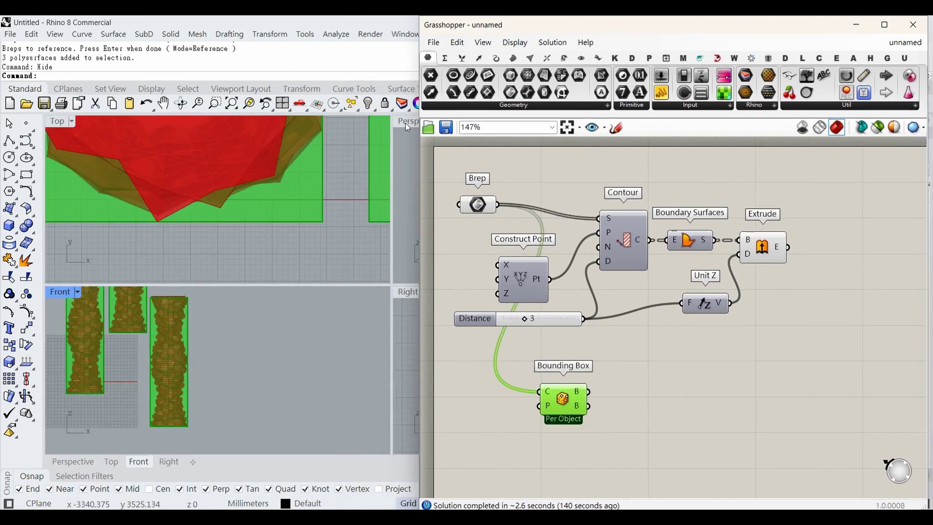
pyautogui.hotkey('ctrl', 'F4')
pyautogui.moveTo(339, 418); pyautogui.dragTo(287, 349, button='right')
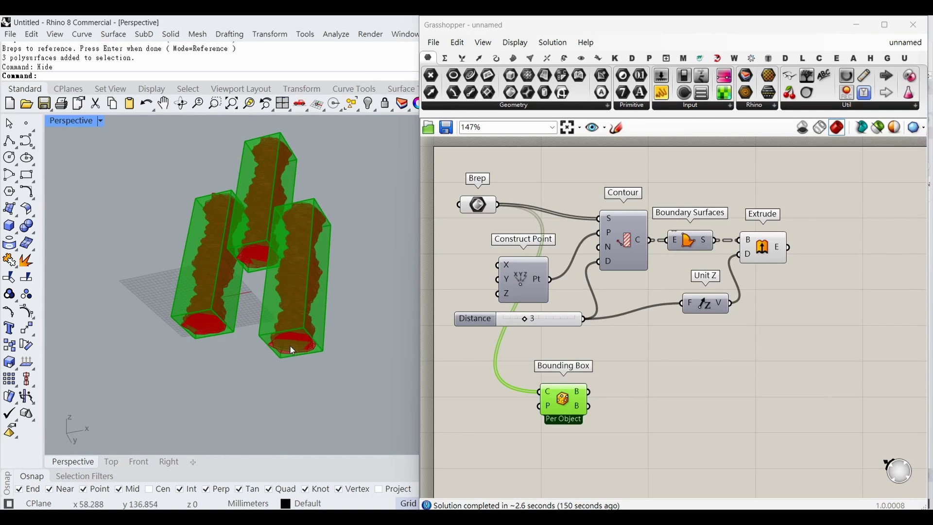
pyautogui.click(669, 421)
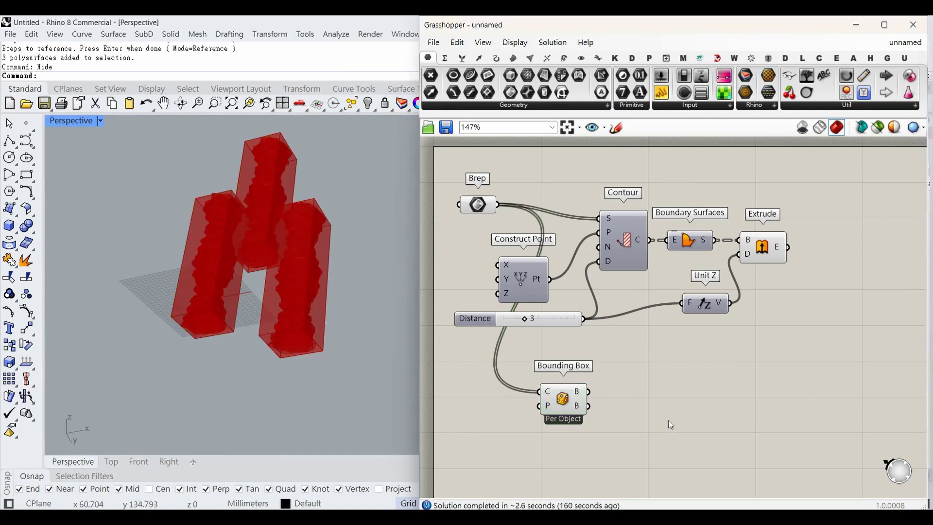
# - Add a Deconstruct Brep component and feed it the boxes from Bounding Box
pyautogui.doubleClick(656, 400)
pyautogui.write('decon')
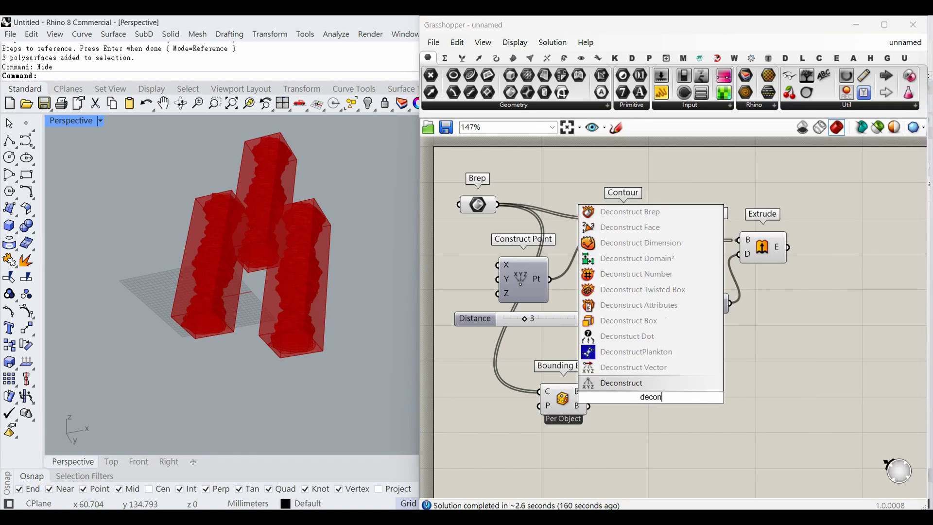
pyautogui.click(630, 336)
pyautogui.moveTo(589, 392); pyautogui.dragTo(610, 388)
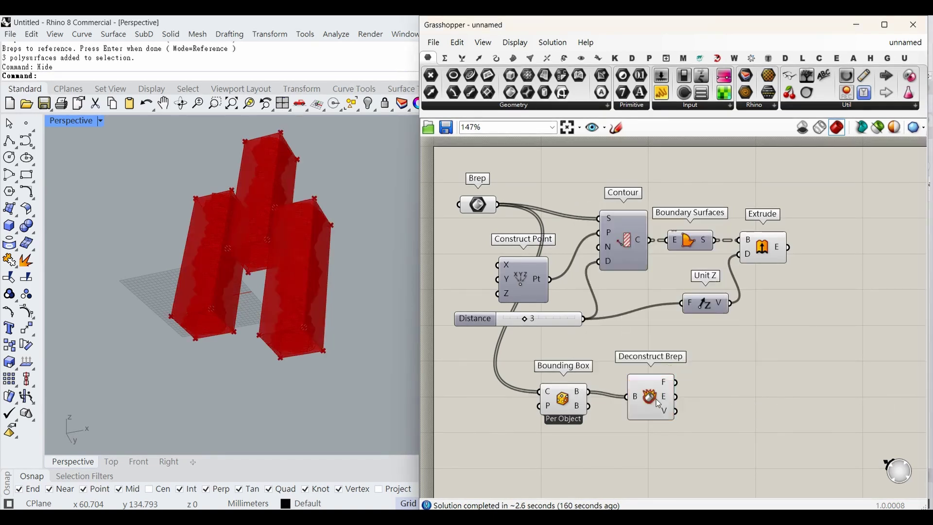
# - Add an Area component fed by the faces from Deconstruct Brep, and check the bottom-face centroids in the Perspective view
pyautogui.doubleClick(713, 386)
pyautogui.write('area')
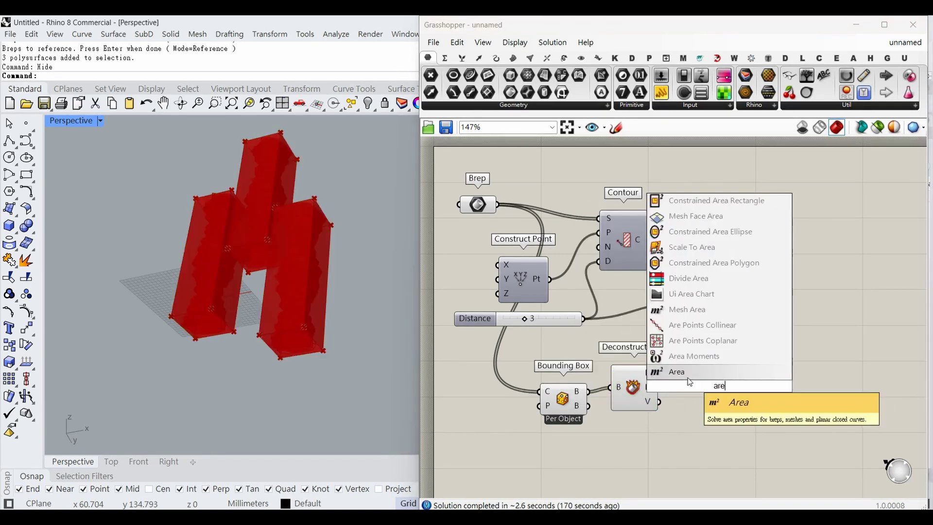
pyautogui.click(687, 378)
pyautogui.moveTo(659, 372); pyautogui.dragTo(717, 382)
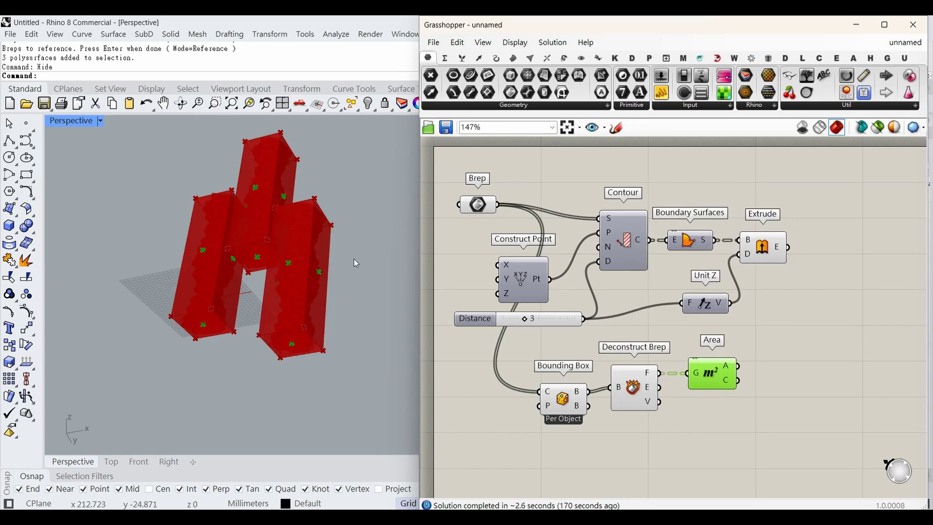
pyautogui.moveTo(353, 259); pyautogui.dragTo(299, 386, button='right')
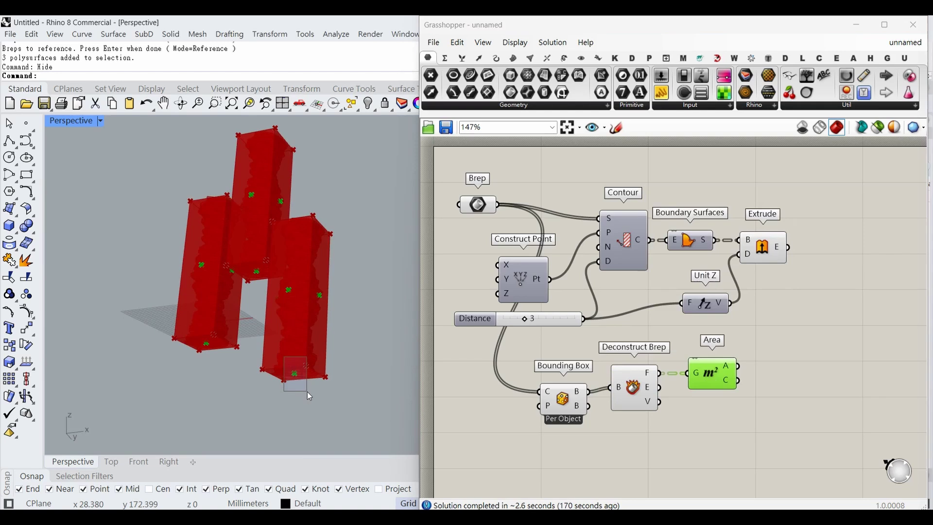
pyautogui.moveTo(307, 391); pyautogui.dragTo(307, 392)
pyautogui.click(899, 382)
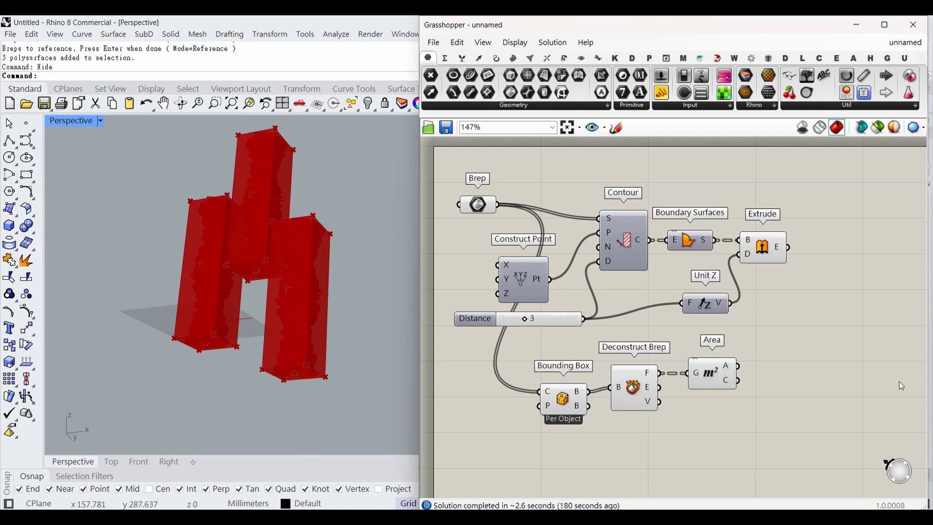
# - Add a point Deconstruct component and connect the Area centroids to its point input
pyautogui.doubleClick(841, 377)
pyautogui.write('decon p')
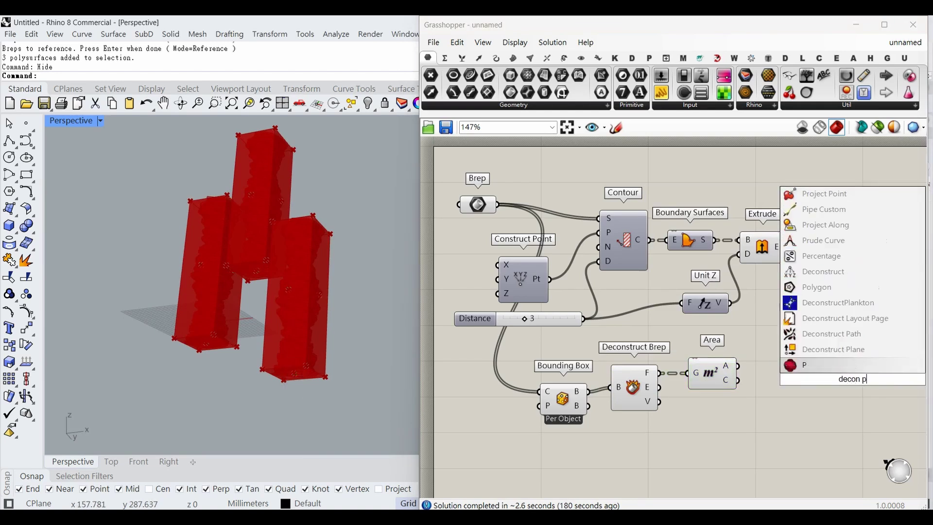
pyautogui.click(823, 272)
pyautogui.moveTo(738, 380); pyautogui.dragTo(769, 388)
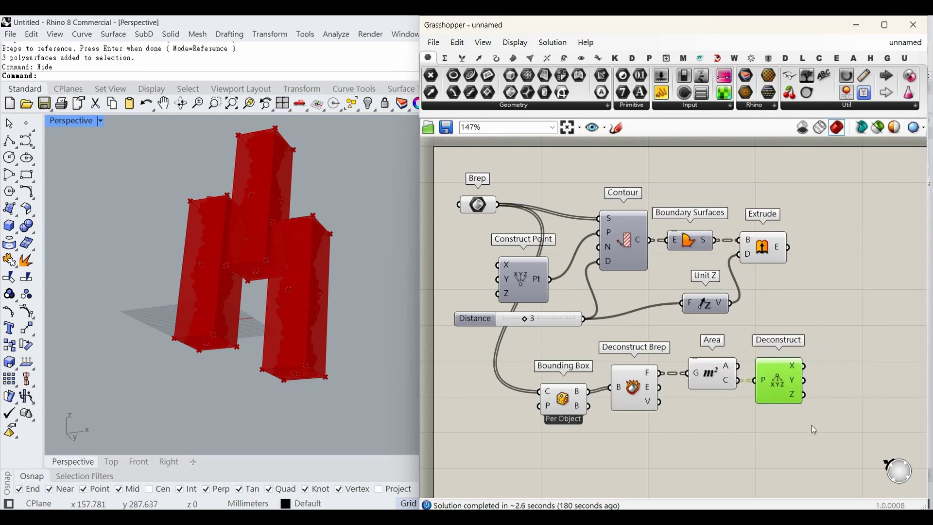
pyautogui.moveTo(814, 429); pyautogui.dragTo(791, 393)
# - Add a Sort List component with the Z coordinates as keys and the Area centroids as the values to sort
pyautogui.doubleClick(861, 374)
pyautogui.write('s')
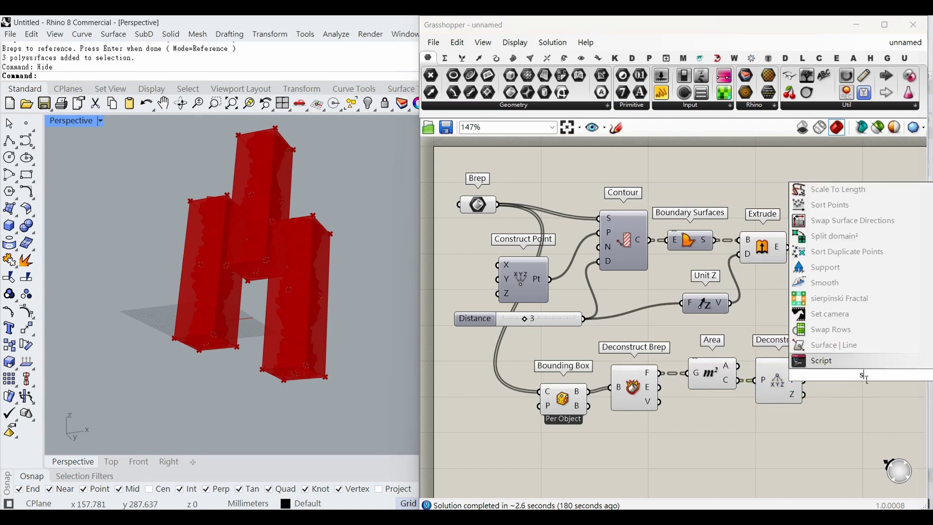
pyautogui.write('ort')
pyautogui.click(852, 363)
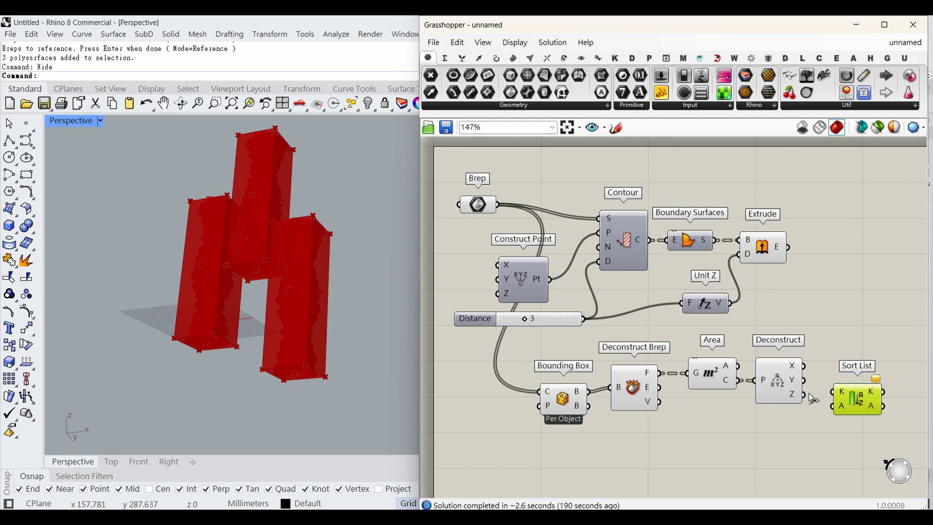
pyautogui.moveTo(807, 395); pyautogui.dragTo(859, 399)
pyautogui.moveTo(801, 407); pyautogui.dragTo(732, 381)
pyautogui.moveTo(852, 401); pyautogui.dragTo(850, 403)
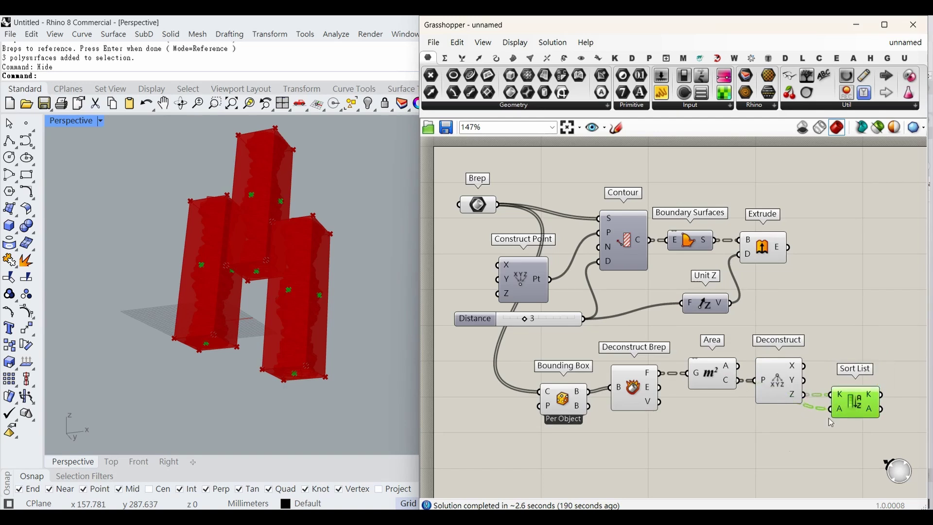
# - Add a List Item component and connect the sorted centroids from Sort List to its list input
pyautogui.doubleClick(782, 442)
pyautogui.write('list i')
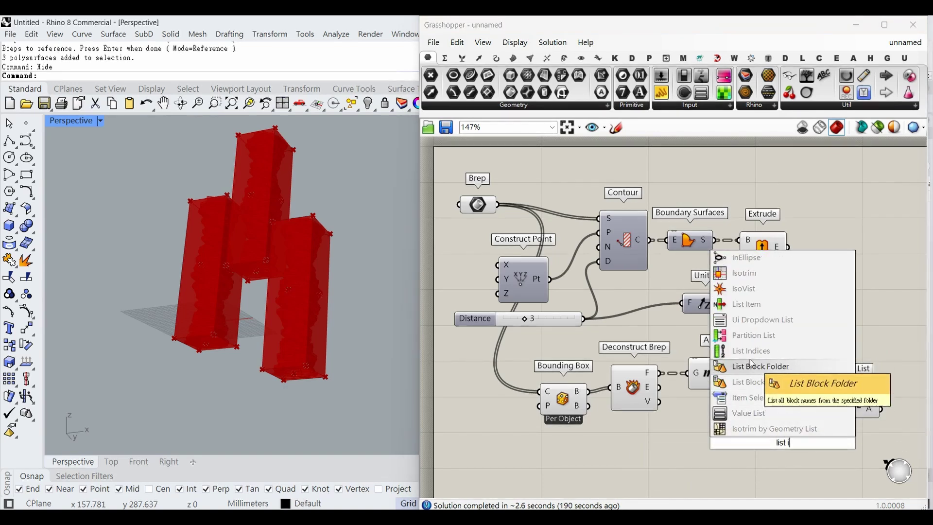
pyautogui.click(749, 307)
pyautogui.moveTo(770, 440); pyautogui.dragTo(752, 435, button='right')
pyautogui.moveTo(752, 435); pyautogui.dragTo(865, 410)
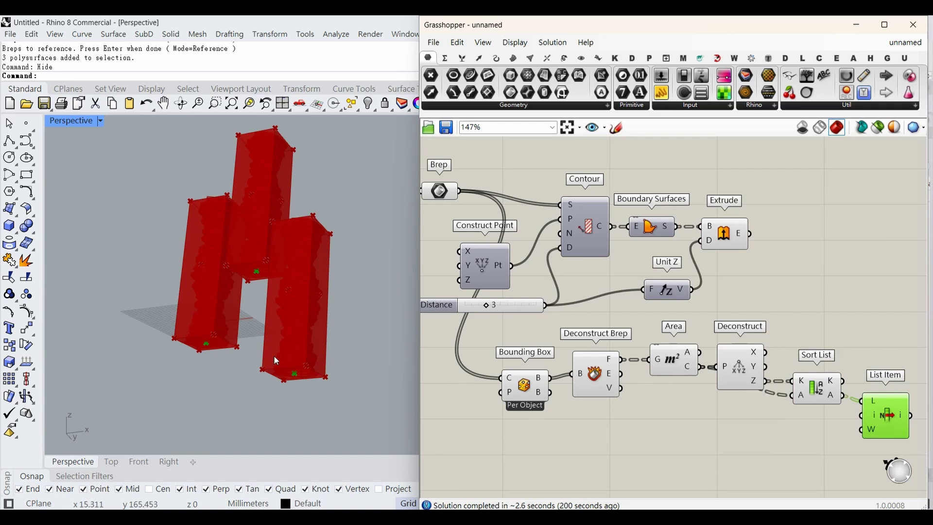
# - Examine the base centre points output by List Item and compare them with the Construct Point feeding the Contour's start point
pyautogui.moveTo(274, 356); pyautogui.dragTo(301, 392)
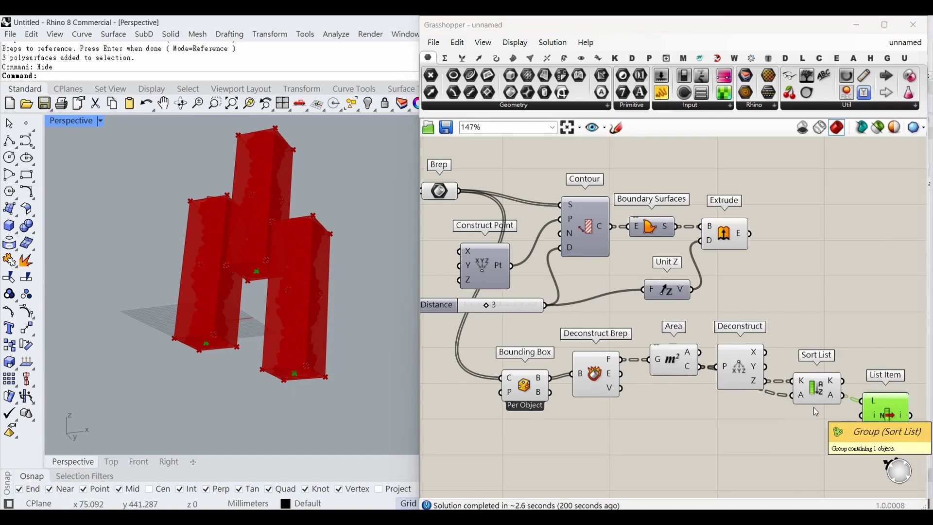
pyautogui.click(881, 408)
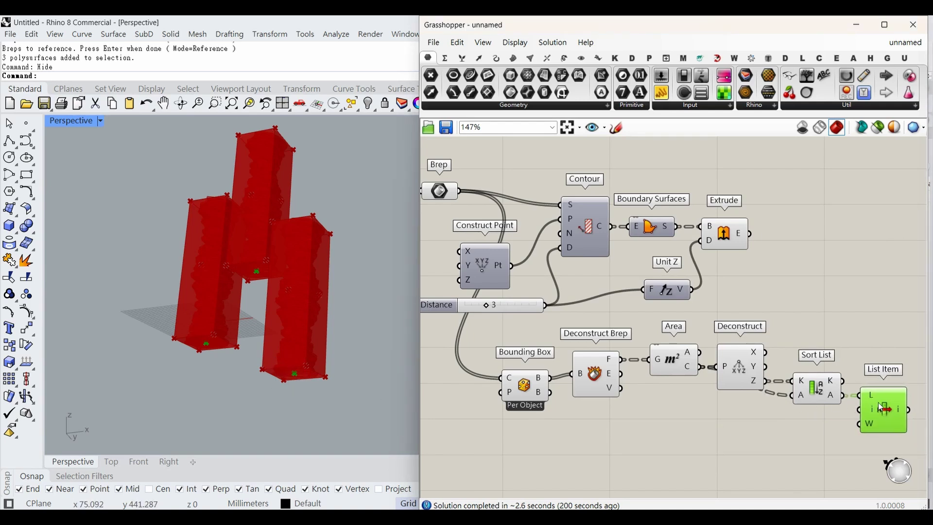
pyautogui.moveTo(880, 408); pyautogui.dragTo(879, 405)
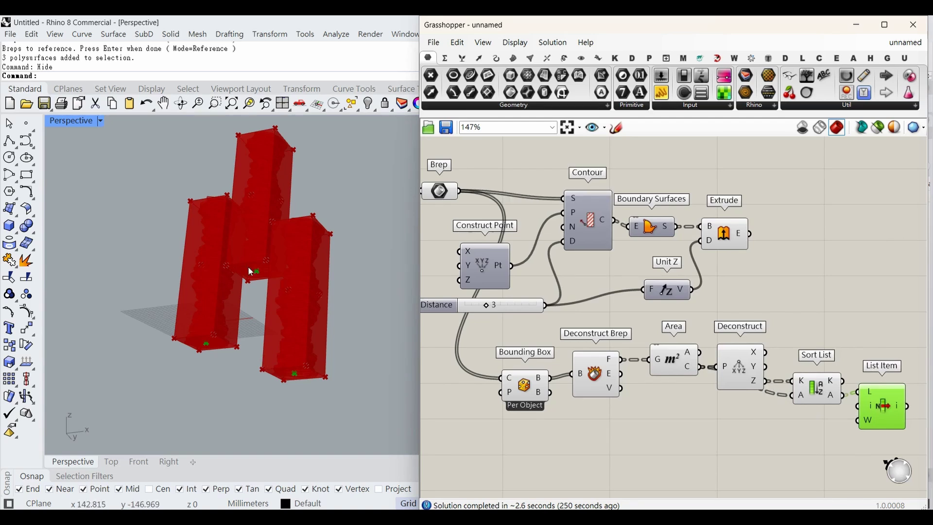
pyautogui.moveTo(250, 259); pyautogui.dragTo(265, 283)
pyautogui.moveTo(290, 365); pyautogui.dragTo(298, 388)
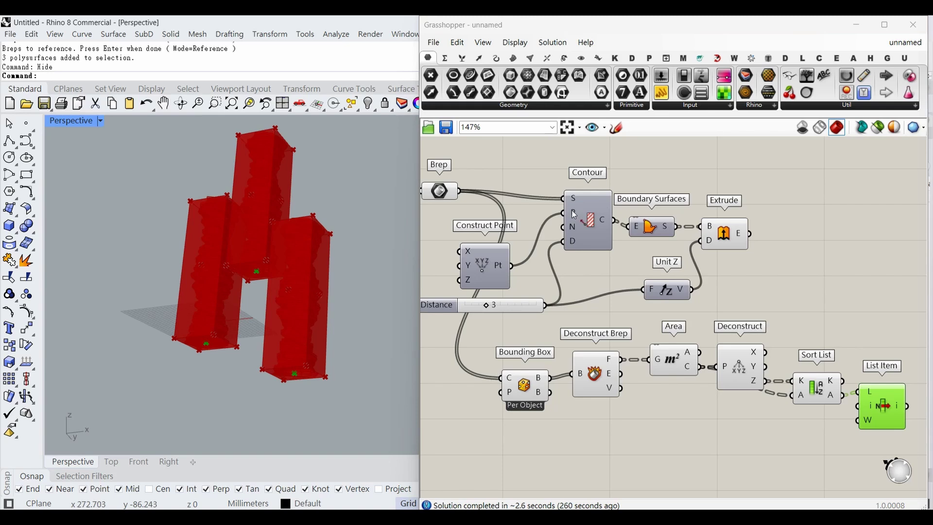
pyautogui.moveTo(575, 215)
pyautogui.moveTo(495, 275); pyautogui.dragTo(494, 271)
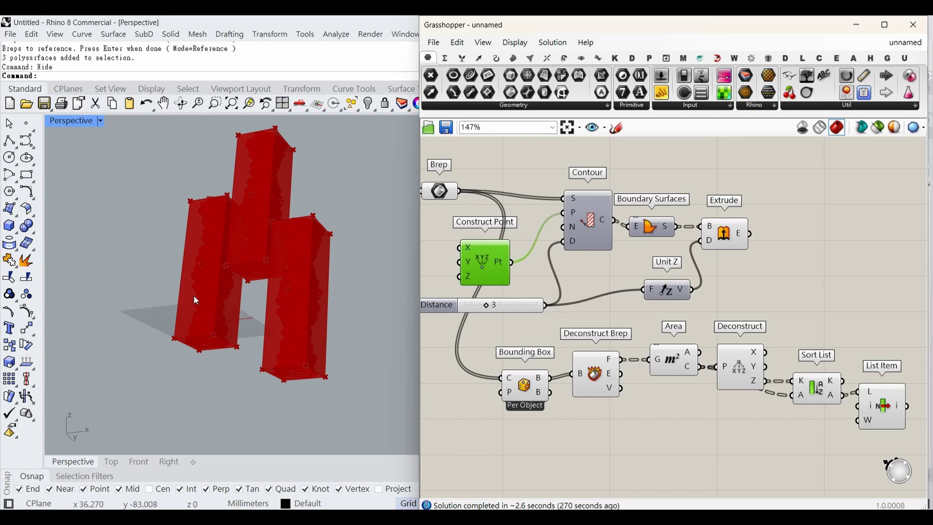
# - Switch the Rhino viewport to the Front view and examine the bases of the sliced columns up close
pyautogui.moveTo(826, 451); pyautogui.dragTo(508, 327)
pyautogui.middleClick(498, 381)
pyautogui.click(539, 342)
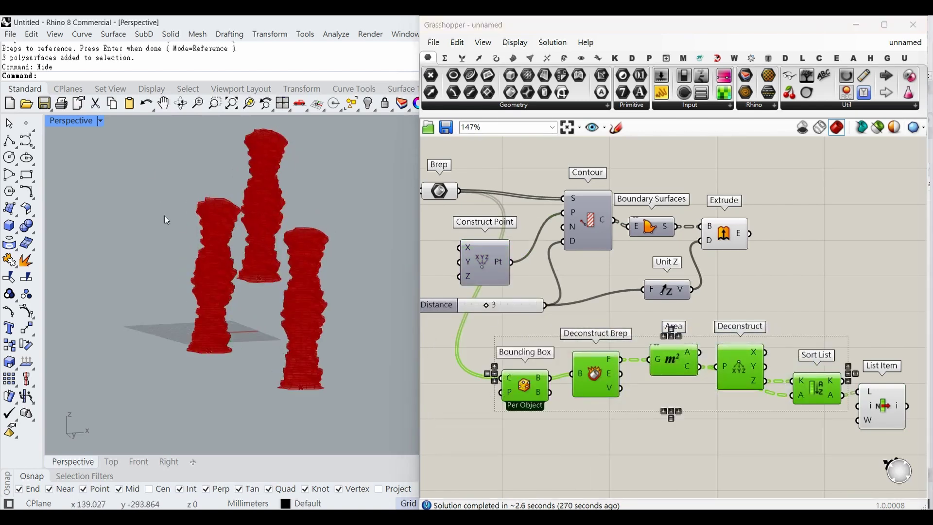
pyautogui.doubleClick(82, 120)
pyautogui.doubleClick(49, 291)
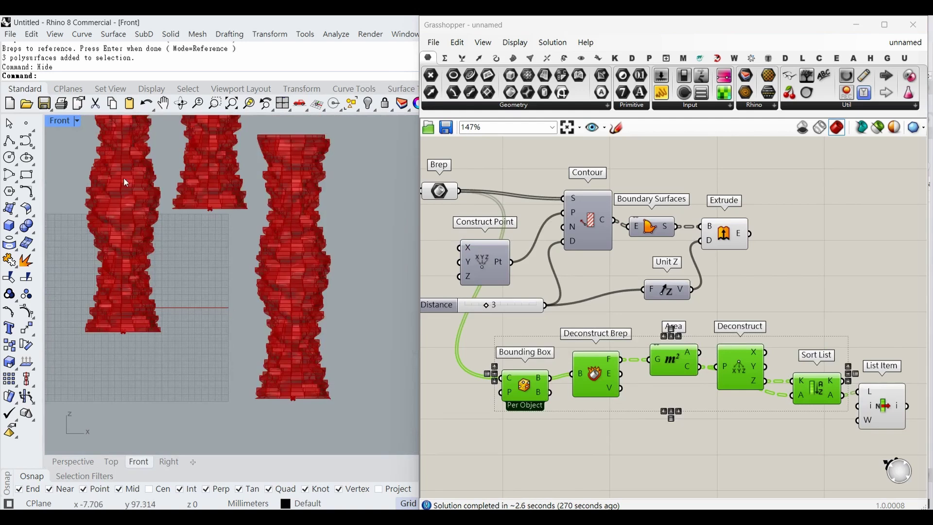
pyautogui.scroll(2, 123, 177)
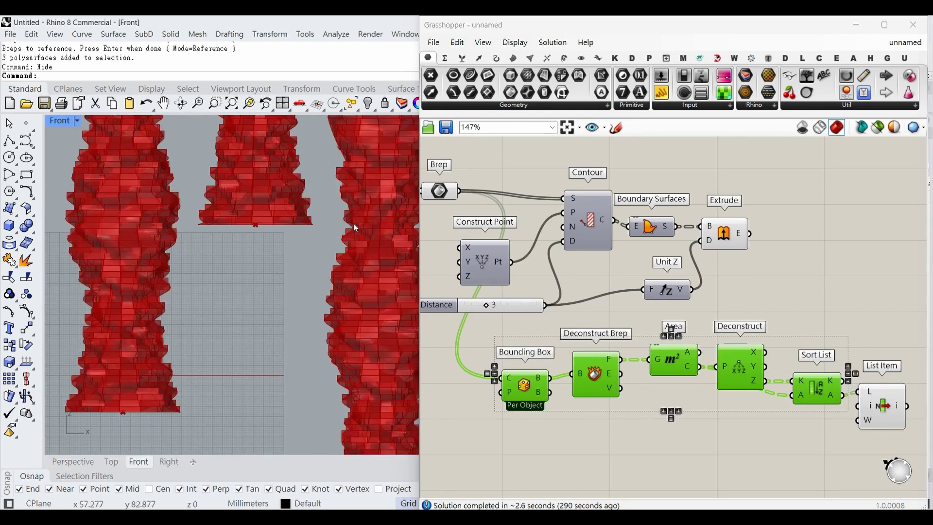
# - Compare the Construct Point with the base-centre component chain by highlighting each against the column bases in the Front view
pyautogui.moveTo(479, 268); pyautogui.dragTo(488, 258)
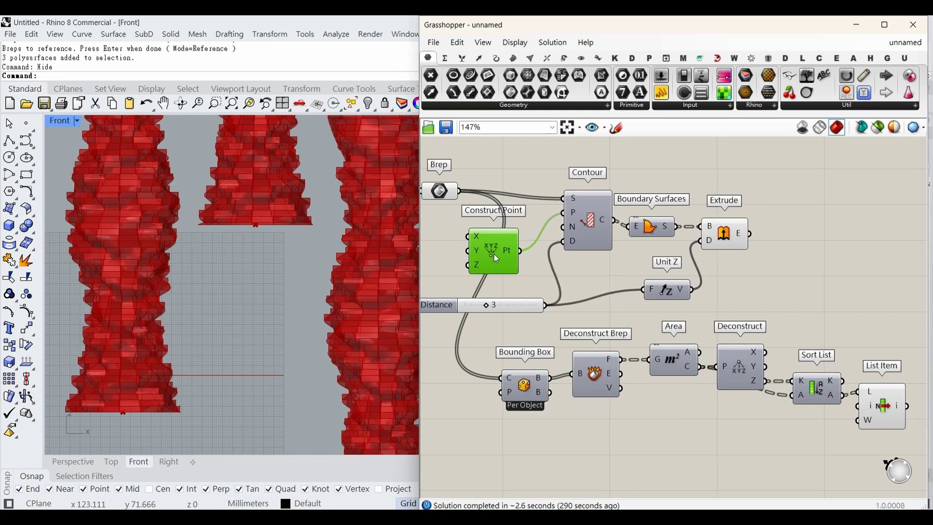
pyautogui.moveTo(509, 261); pyautogui.dragTo(507, 263)
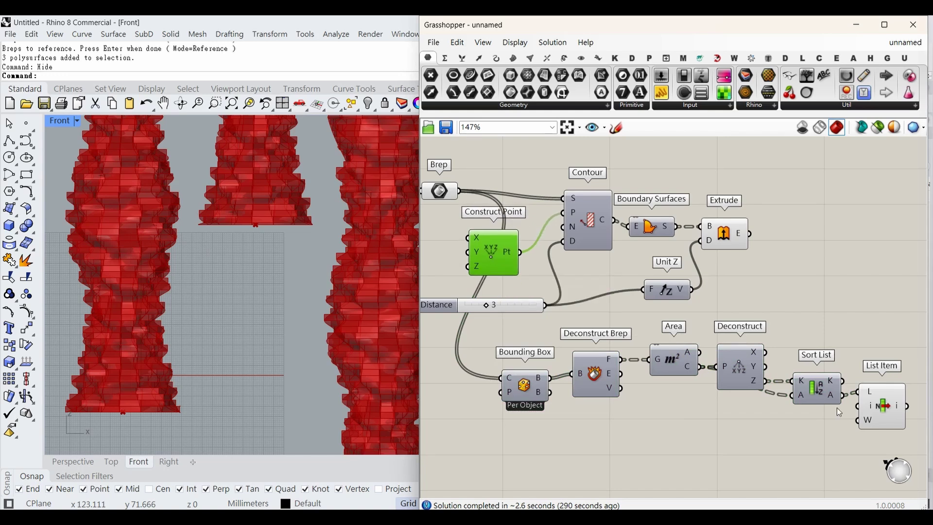
pyautogui.moveTo(889, 450); pyautogui.dragTo(522, 352)
pyautogui.click(501, 252)
pyautogui.click(690, 463)
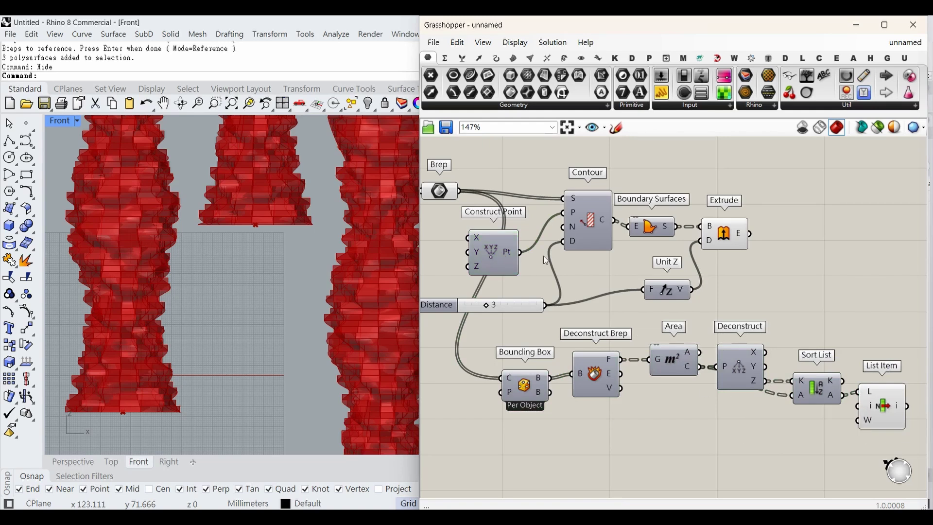
pyautogui.moveTo(494, 257)
pyautogui.mouseDown()
pyautogui.moveTo(489, 250)
pyautogui.moveTo(488, 260)
pyautogui.mouseUp()
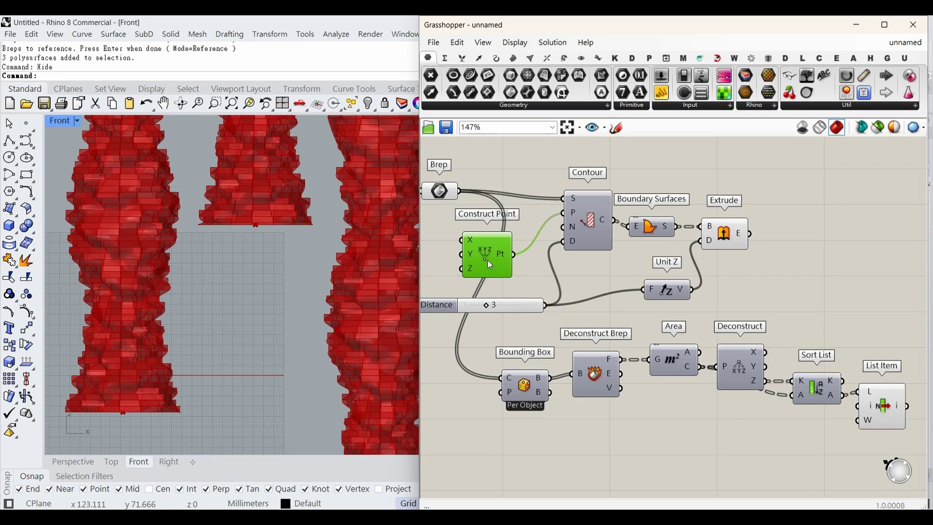
pyautogui.moveTo(869, 466); pyautogui.dragTo(494, 345)
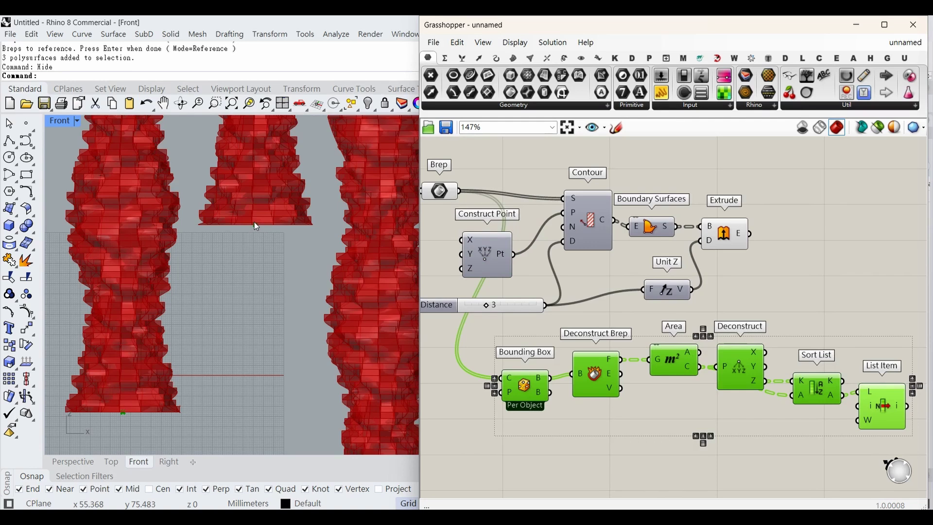
pyautogui.click(827, 302)
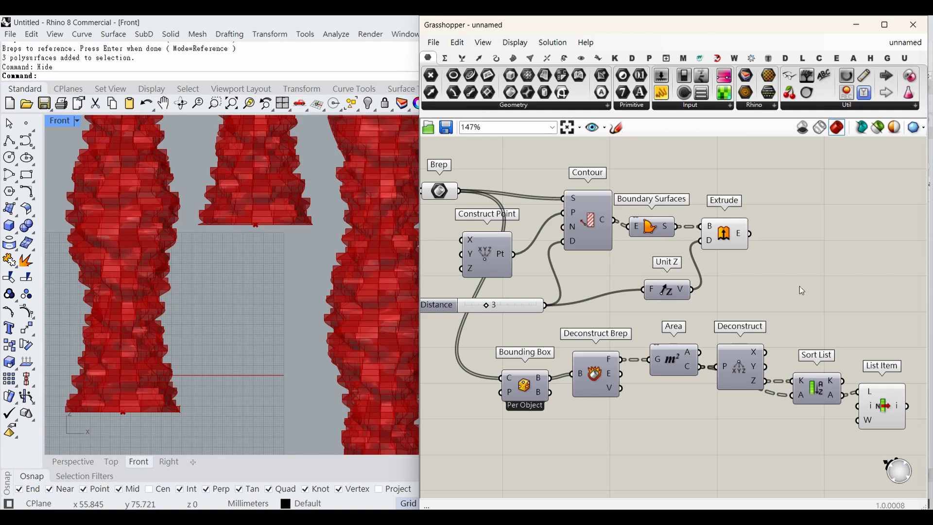
# - Add a Stream Filter component in the free area beyond the Extrude component
pyautogui.click(464, 57)
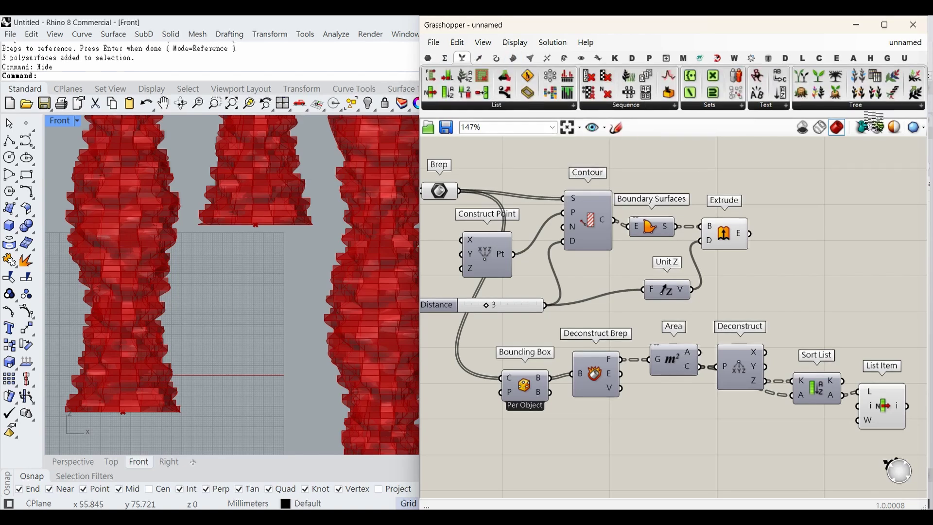
pyautogui.click(854, 105)
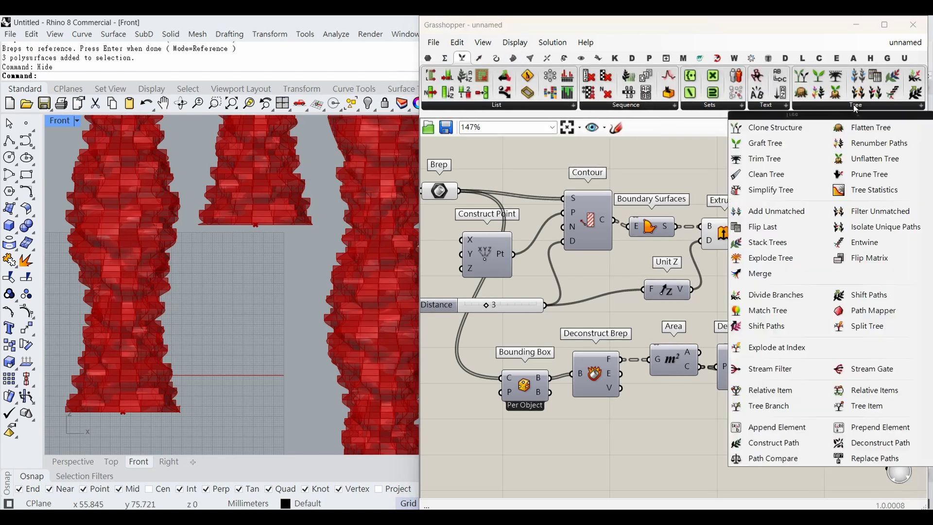
pyautogui.click(769, 374)
pyautogui.click(853, 263)
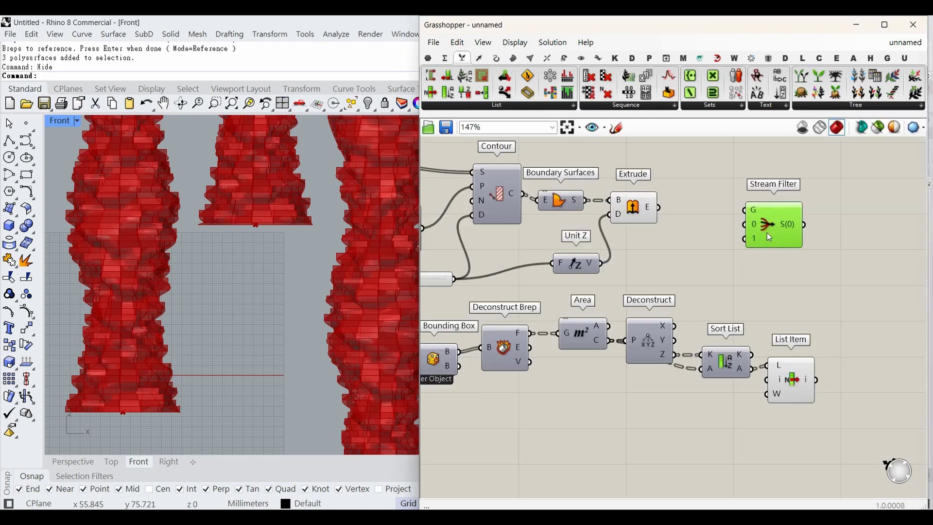
pyautogui.moveTo(767, 232); pyautogui.dragTo(785, 230)
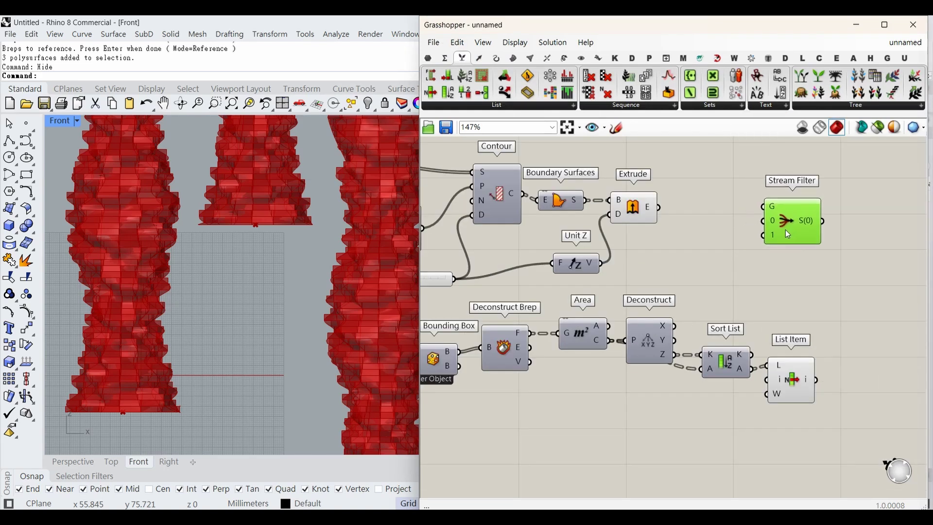
# - Add a text panel reading "早安 morning" beside the Stream Filter
pyautogui.moveTo(782, 273); pyautogui.dragTo(776, 280, button='right')
pyautogui.doubleClick(712, 261)
pyautogui.write('"')
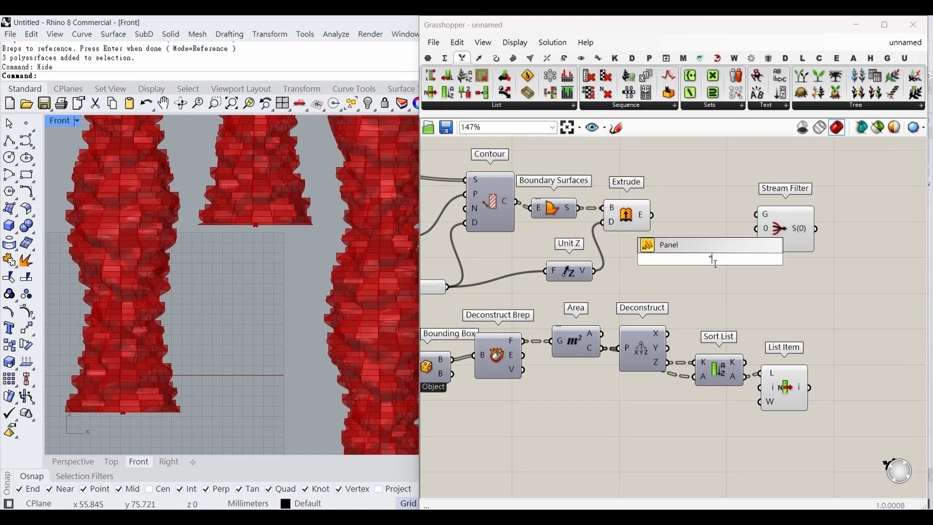
pyautogui.write('7')
pyautogui.write('安')
pyautogui.write(' mornin')
pyautogui.write('g')
pyautogui.press('Return')
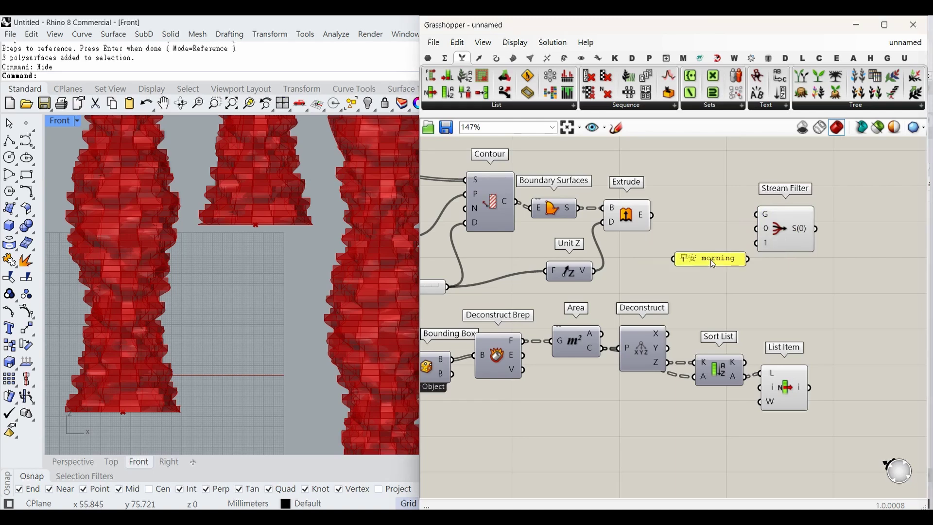
# - Add a second panel reading "晚安 night" and connect the morning and night panels to Stream Filter inputs 0 and 1
pyautogui.doubleClick(762, 305)
pyautogui.write('"')
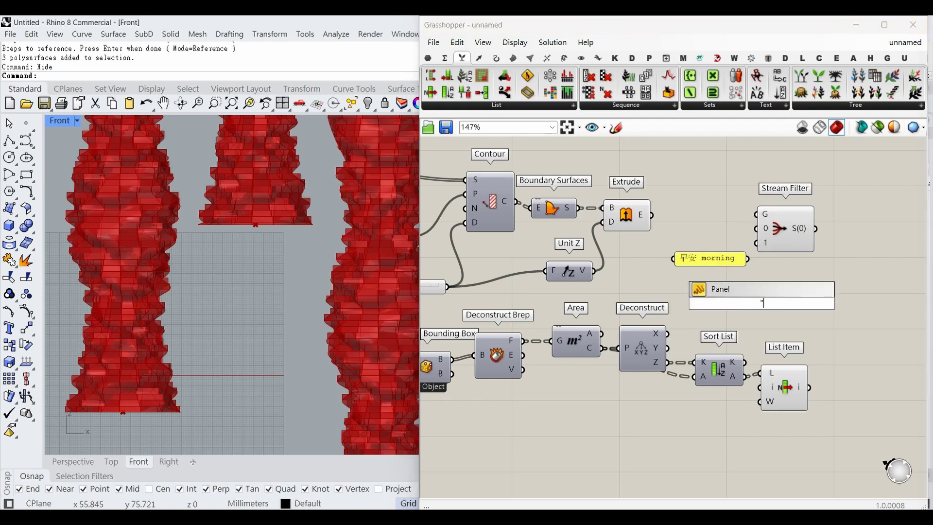
pyautogui.write('j0晚安 night')
pyautogui.press('Return')
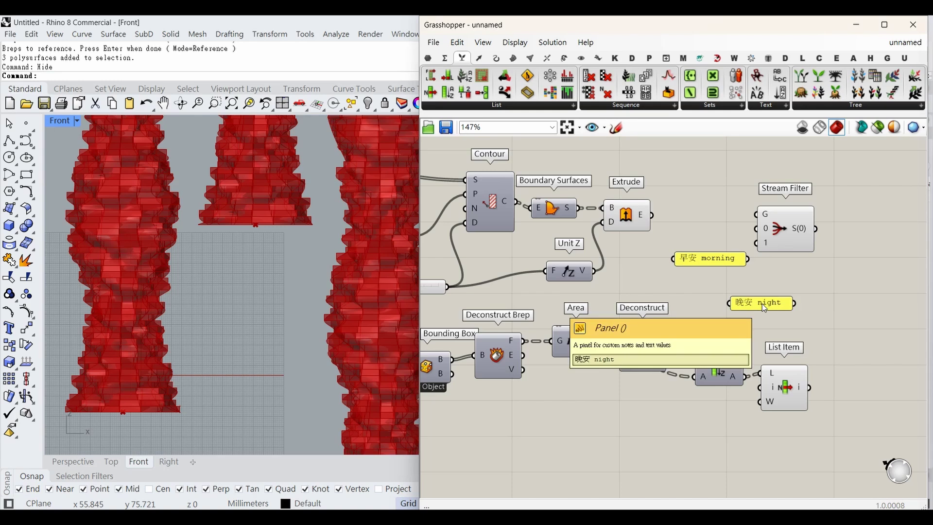
pyautogui.moveTo(761, 304); pyautogui.dragTo(709, 282)
pyautogui.click(792, 240)
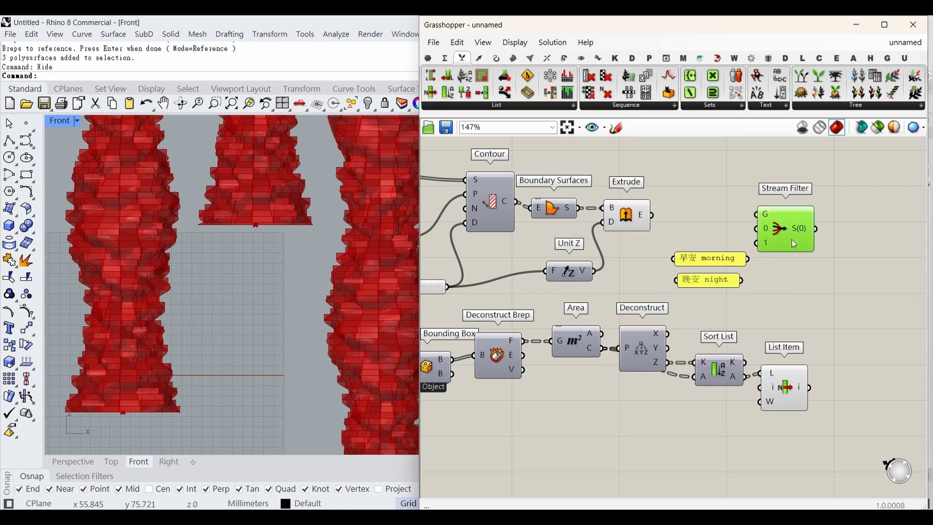
pyautogui.moveTo(791, 240); pyautogui.dragTo(740, 280)
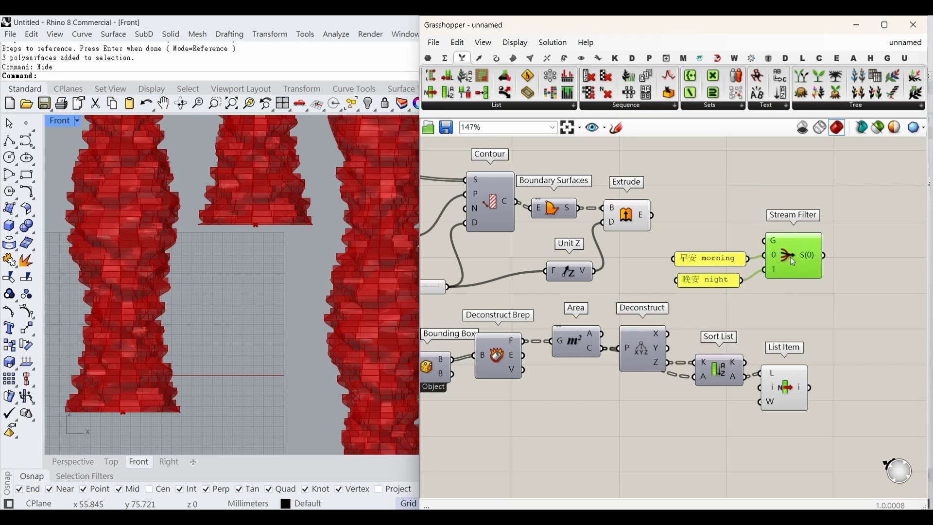
# - Add a Boolean Toggle and connect it to the Stream Filter's gate input
pyautogui.doubleClick(739, 228)
pyautogui.write('bool')
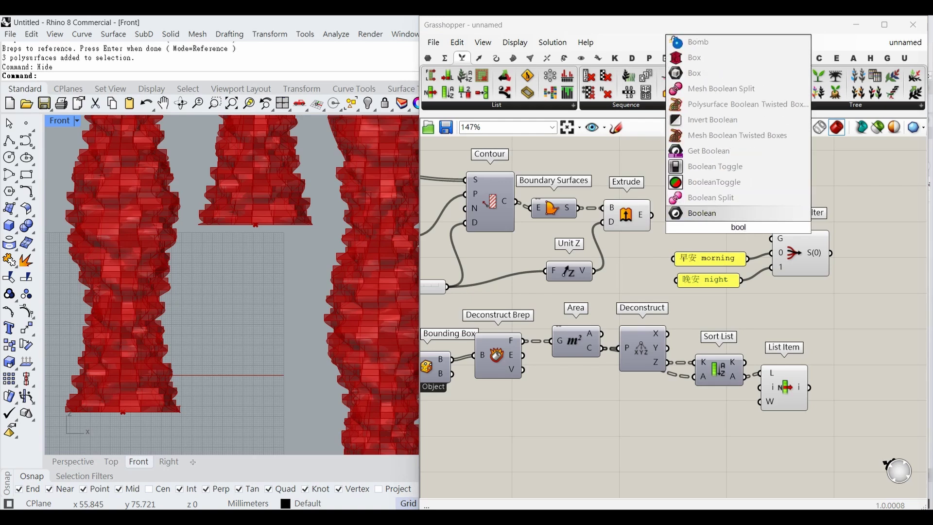
pyautogui.click(761, 166)
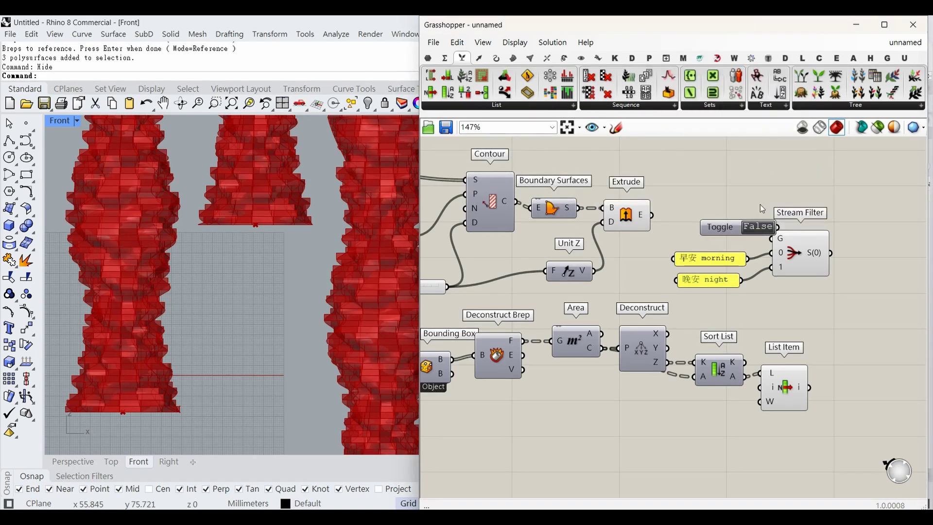
pyautogui.moveTo(742, 230); pyautogui.dragTo(713, 237)
pyautogui.moveTo(884, 253); pyautogui.dragTo(880, 249, button='right')
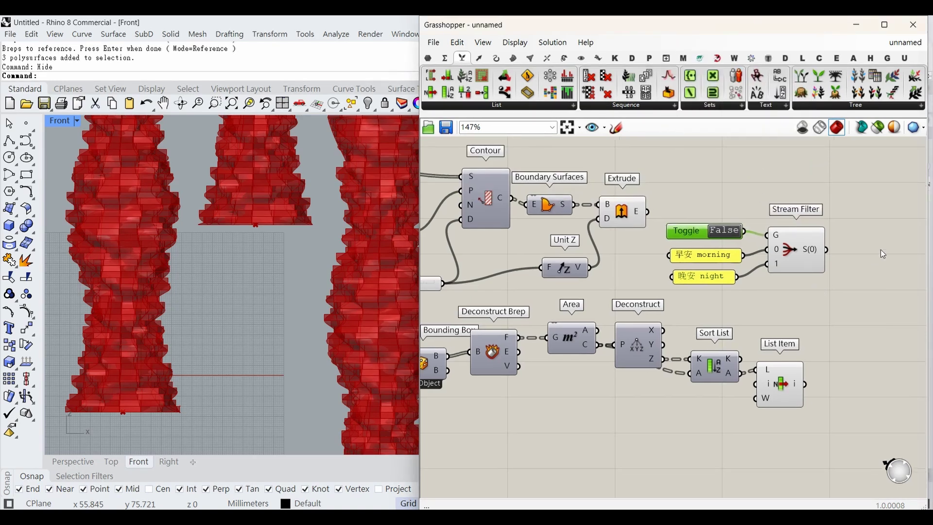
# - Add an empty panel and connect the Stream Filter's output to it
pyautogui.doubleClick(880, 250)
pyautogui.write('//')
pyautogui.press('Return')
pyautogui.moveTo(866, 251); pyautogui.dragTo(885, 248)
pyautogui.moveTo(841, 248); pyautogui.dragTo(879, 258)
pyautogui.click(834, 286)
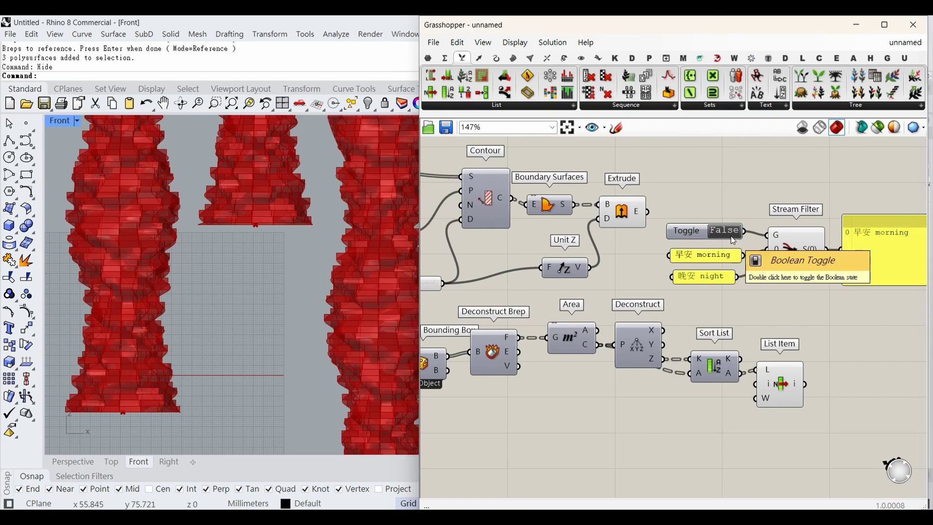
# - Align the morning panel with input 0 and test the Stream Filter by switching the toggle between False and True
pyautogui.moveTo(720, 258); pyautogui.dragTo(791, 256)
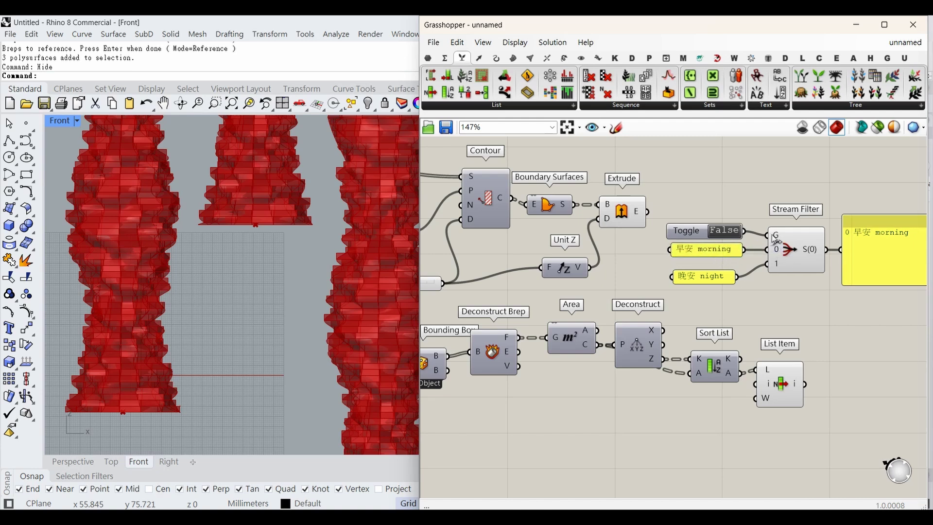
pyautogui.moveTo(687, 198); pyautogui.dragTo(756, 253)
pyautogui.click(867, 252)
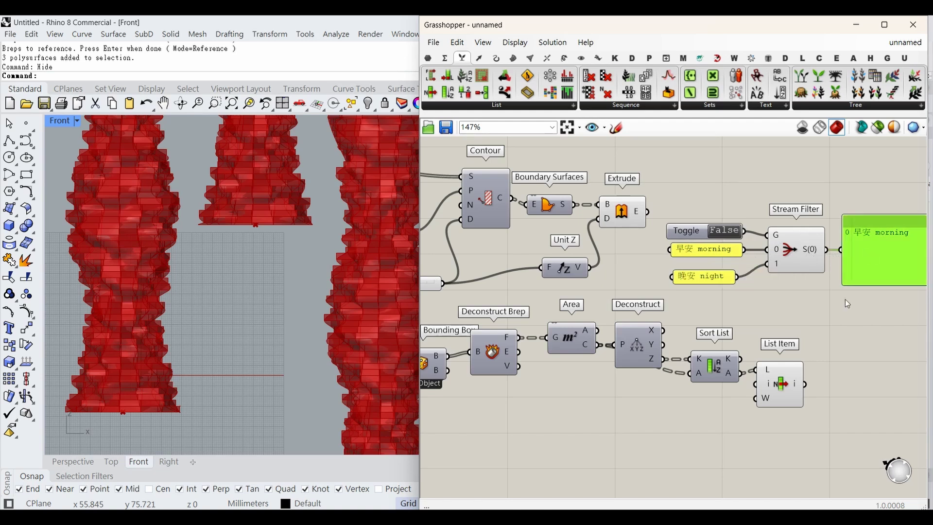
pyautogui.click(725, 231)
pyautogui.doubleClick(724, 230)
pyautogui.doubleClick(724, 231)
pyautogui.doubleClick(721, 232)
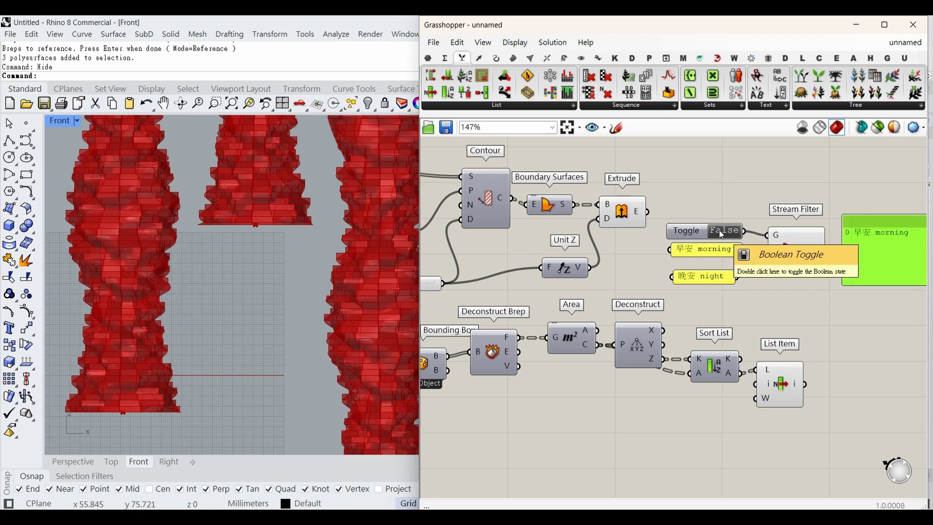
pyautogui.click(723, 231)
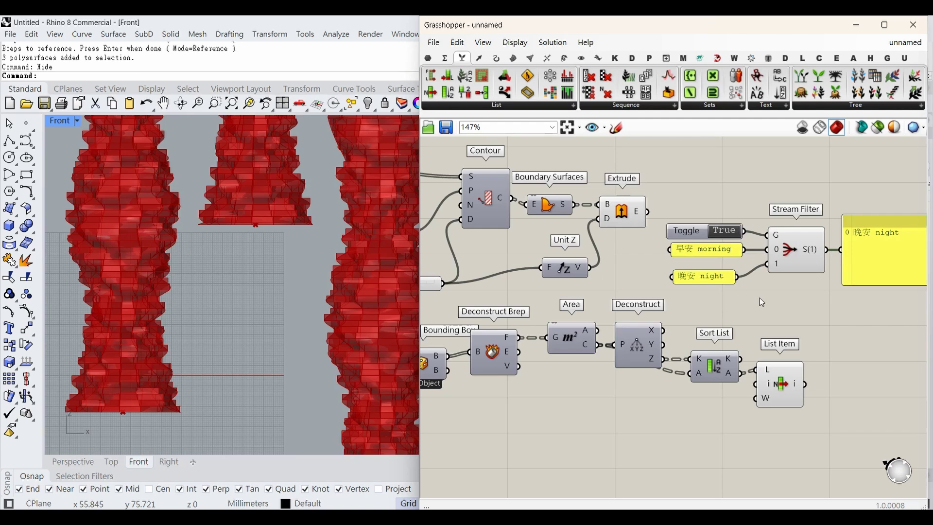
# - Widen the Grasshopper window and connect List Item's output to Stream Filter input 0 and Construct Point's output to input 1
pyautogui.moveTo(421, 243); pyautogui.dragTo(300, 246)
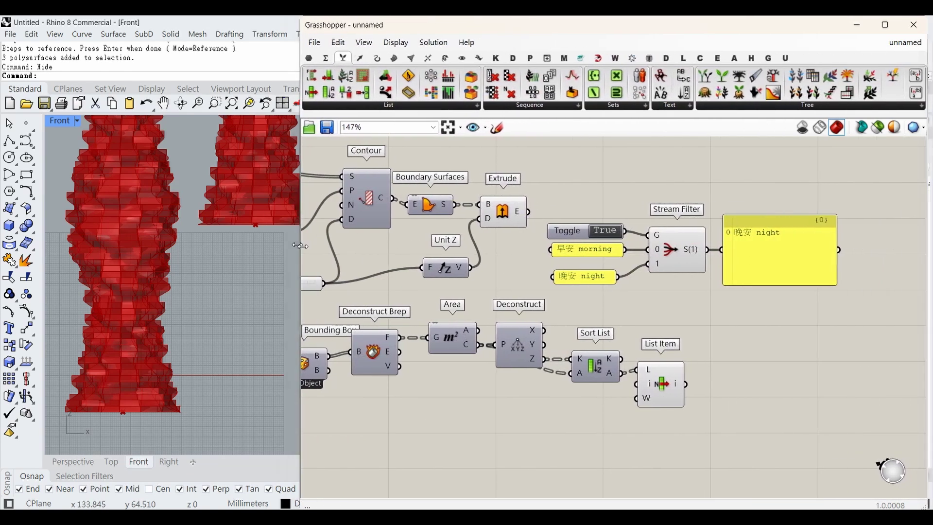
pyautogui.moveTo(515, 285); pyautogui.dragTo(626, 285, button='right')
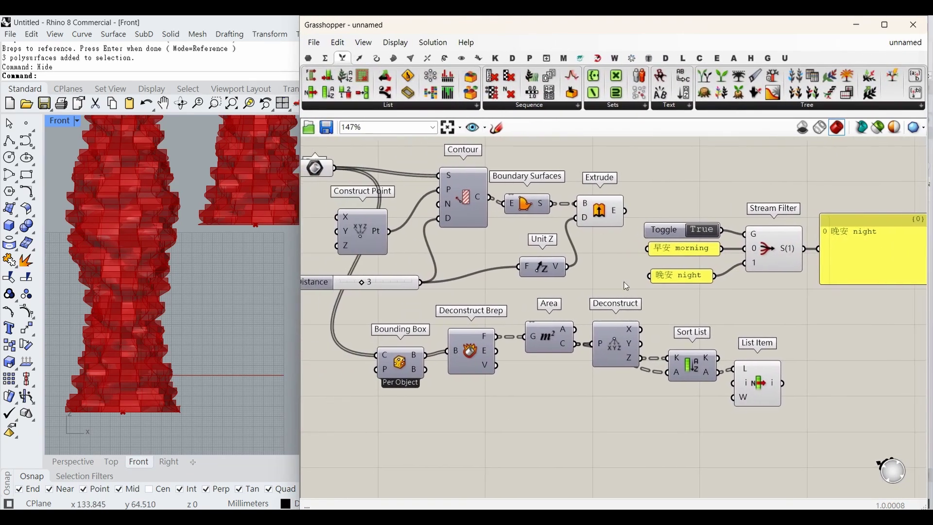
pyautogui.moveTo(372, 243); pyautogui.dragTo(744, 262)
pyautogui.click(753, 384)
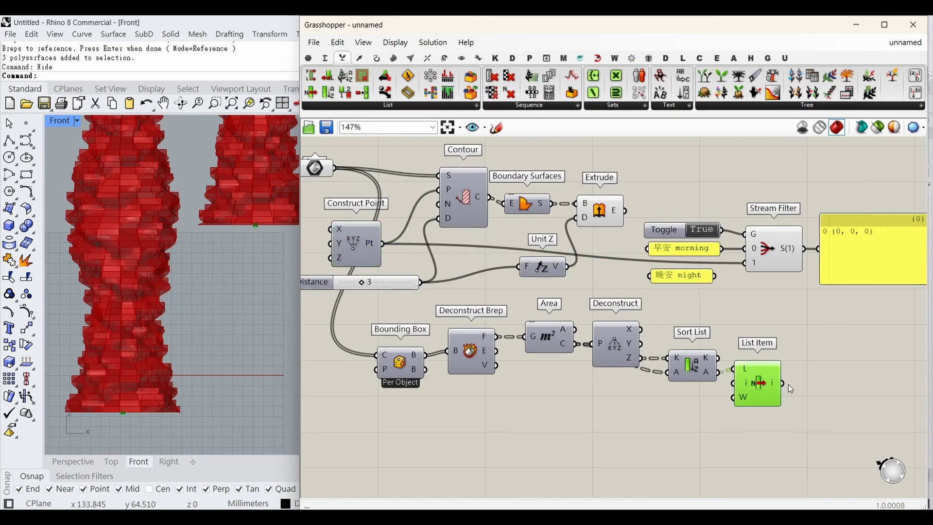
pyautogui.moveTo(784, 384); pyautogui.dragTo(758, 253)
pyautogui.click(713, 286)
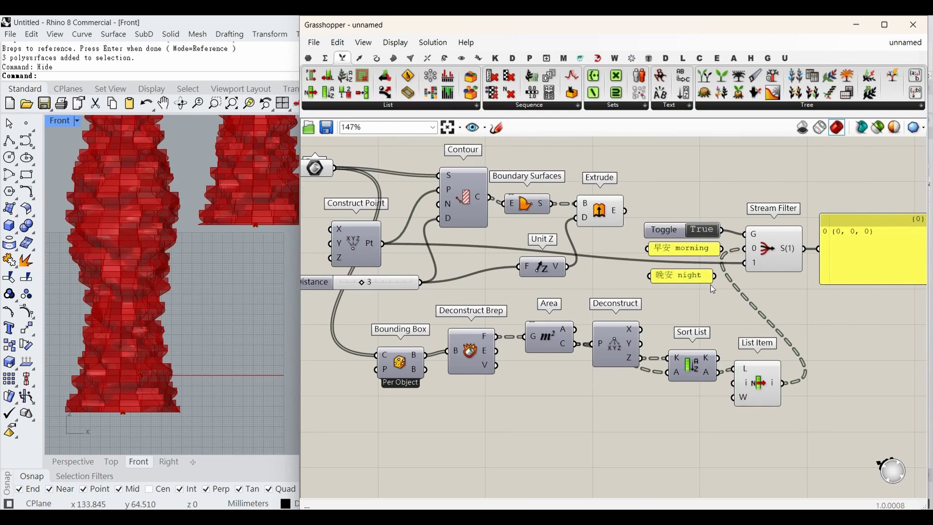
# - Delete the disconnected morning and night text panels
pyautogui.click(692, 279)
pyautogui.press('Delete')
pyautogui.click(679, 250)
pyautogui.press('Delete')
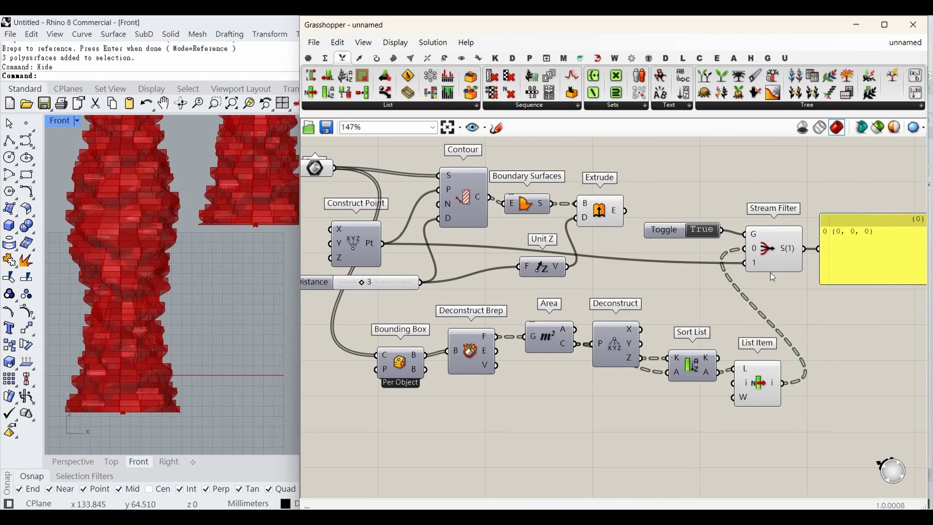
# - Set the Boolean Toggle to False and enlarge the output panel to read all the base points it passes
pyautogui.click(850, 247)
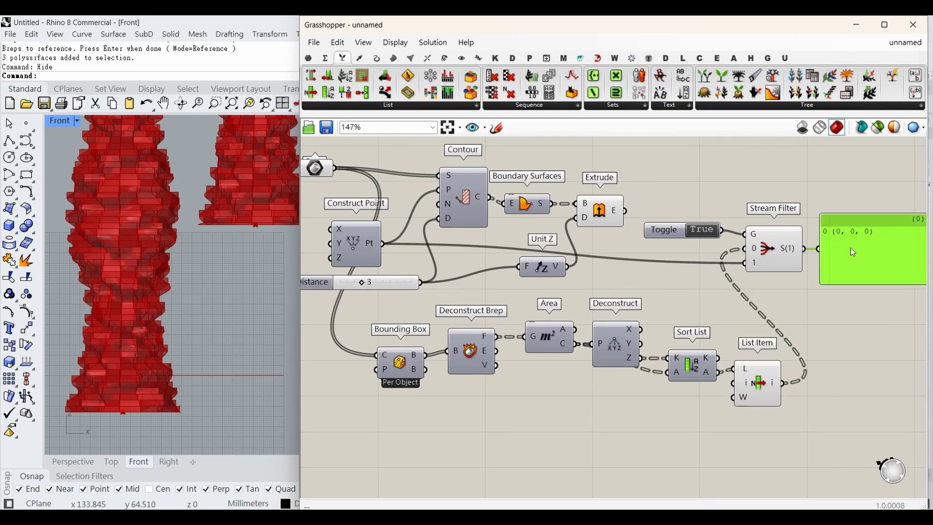
pyautogui.doubleClick(706, 235)
pyautogui.moveTo(876, 289); pyautogui.dragTo(876, 321)
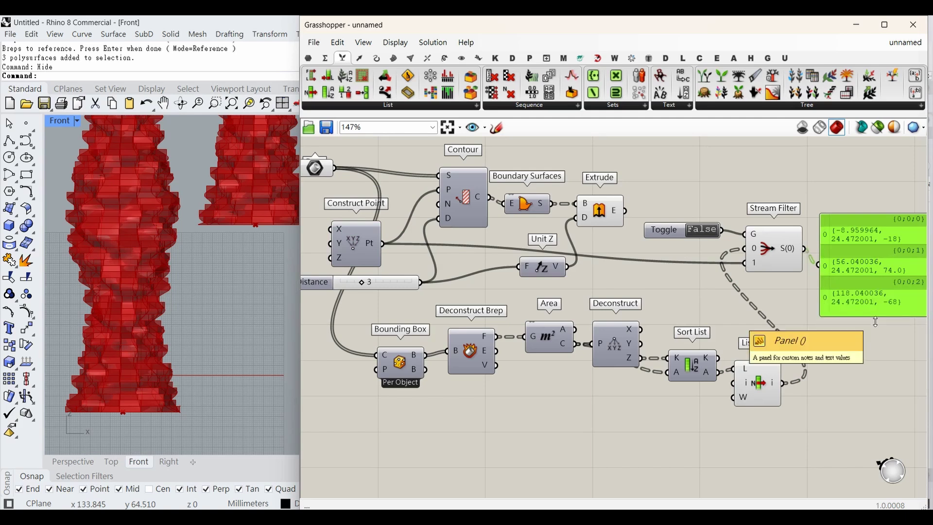
pyautogui.click(798, 261)
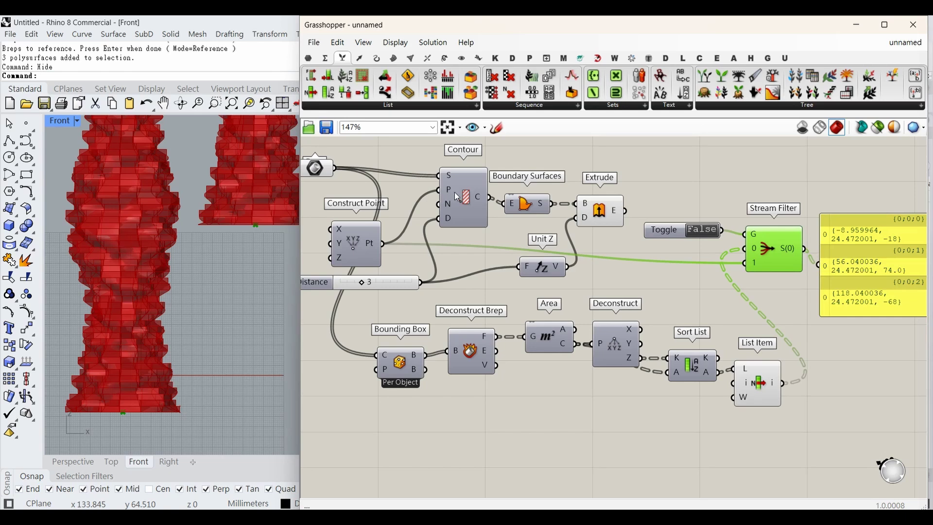
# - Examine the three columns referenced by the Brep parameter in the Front view and check the data the parameter holds
pyautogui.click(772, 380)
pyautogui.moveTo(769, 376); pyautogui.dragTo(766, 382)
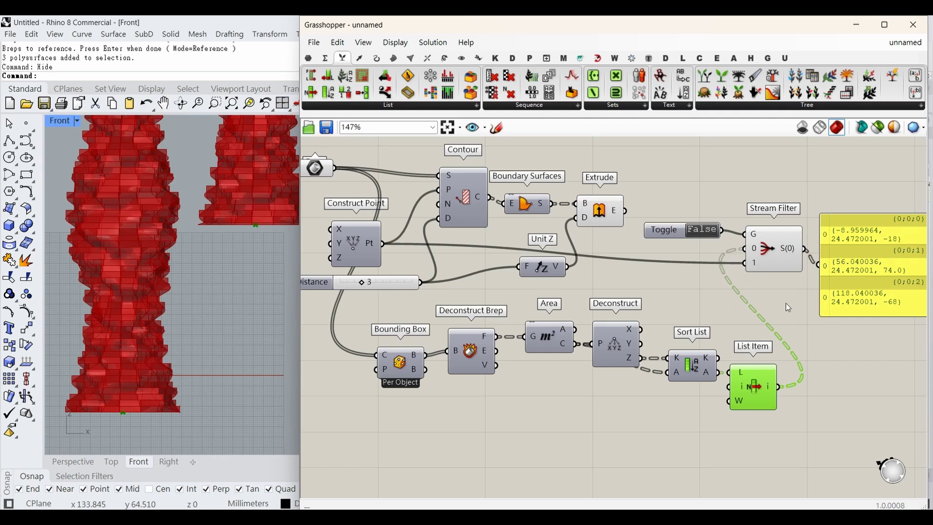
pyautogui.moveTo(325, 179); pyautogui.dragTo(318, 185)
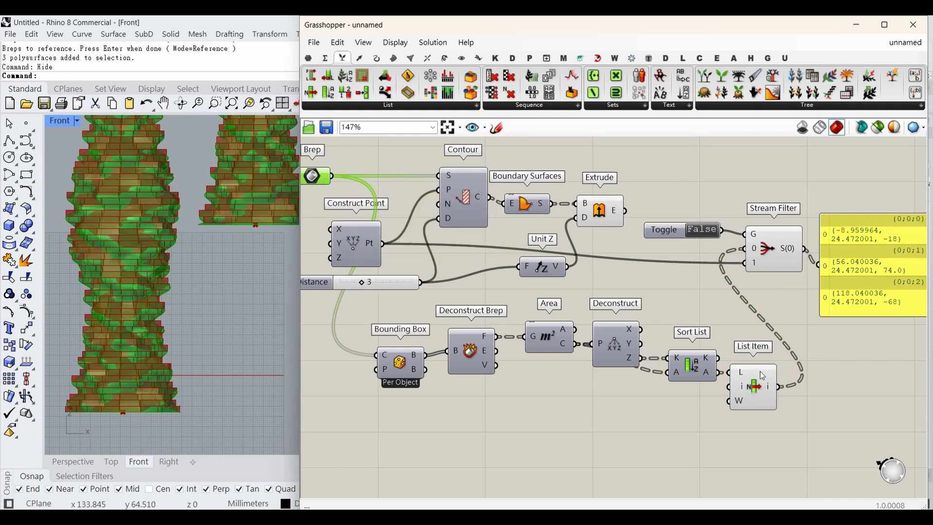
pyautogui.scroll(-3, 157, 381)
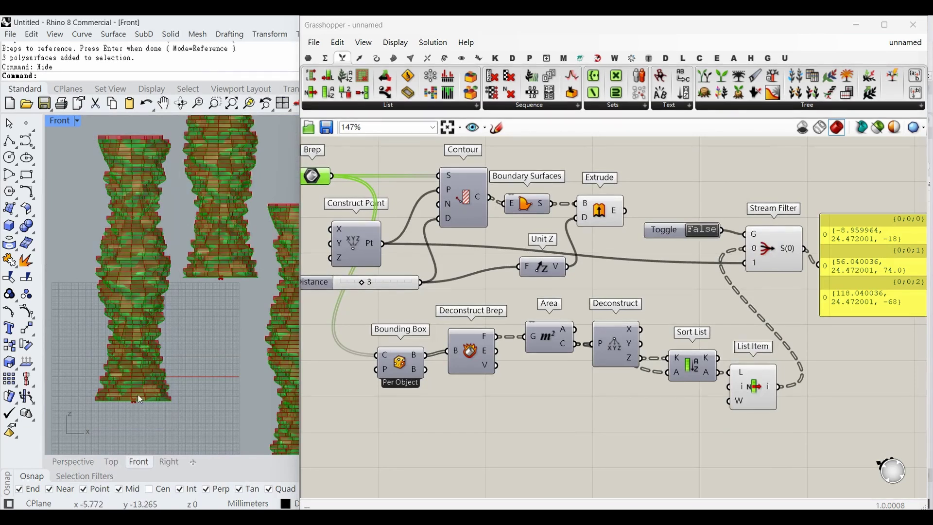
pyautogui.moveTo(133, 411); pyautogui.dragTo(138, 417)
pyautogui.moveTo(215, 121); pyautogui.dragTo(180, 200, button='right')
pyautogui.scroll(-2, 176, 195)
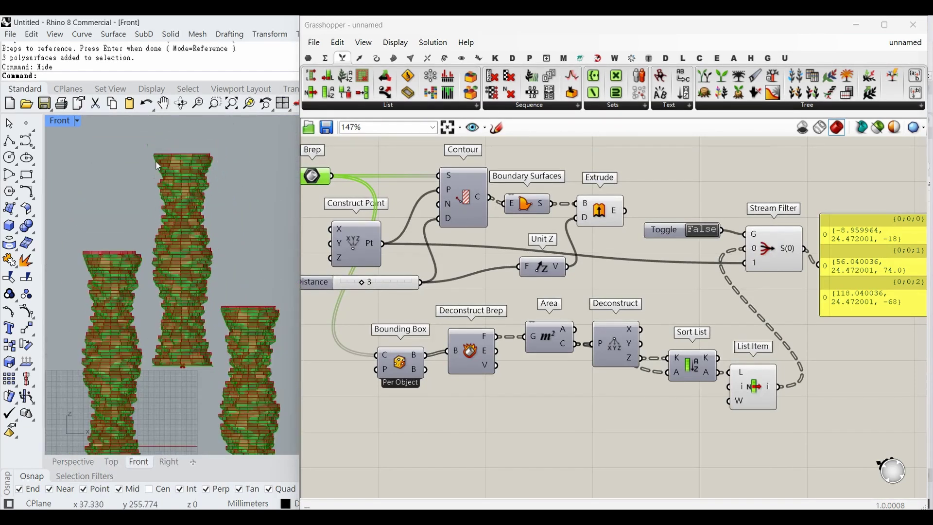
pyautogui.moveTo(144, 143); pyautogui.dragTo(217, 395)
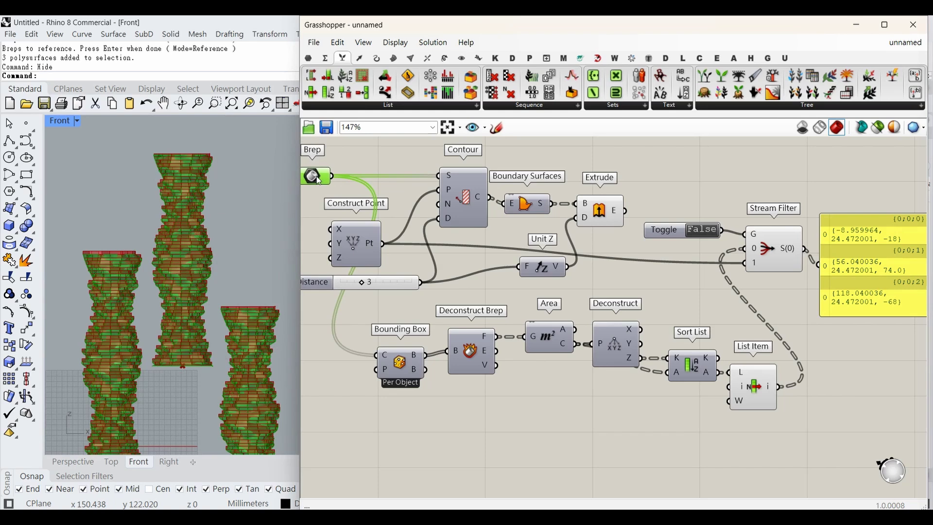
pyautogui.moveTo(319, 180)
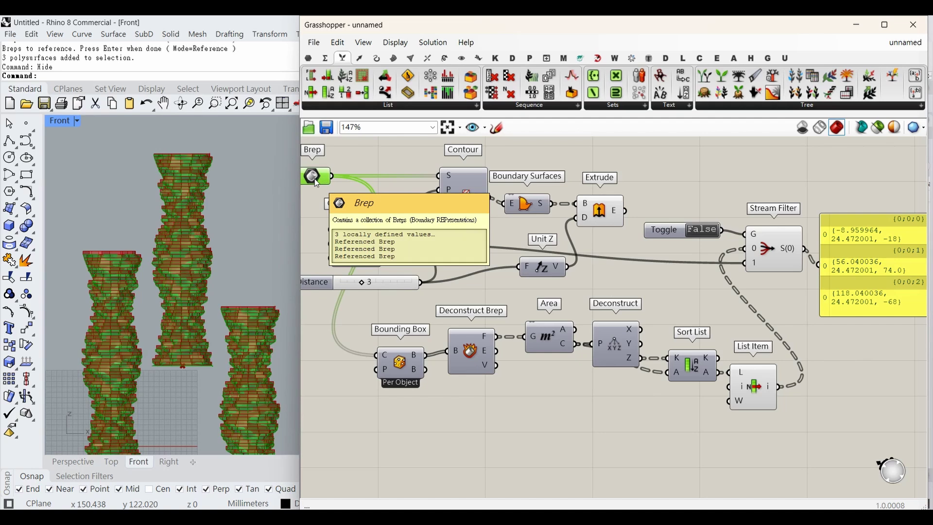
pyautogui.moveTo(314, 179); pyautogui.dragTo(347, 183, button='right')
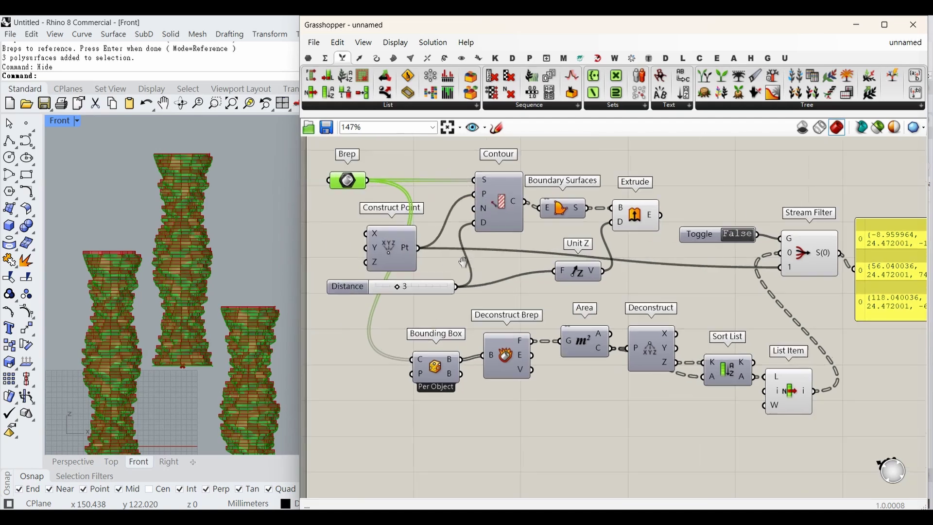
pyautogui.moveTo(343, 181); pyautogui.dragTo(334, 179)
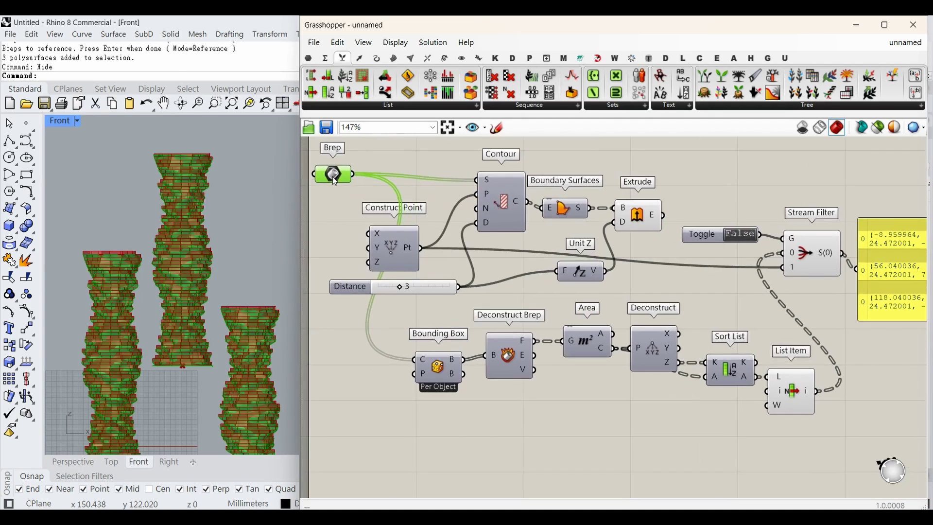
# - Add a Graft Tree component, connect the Brep parameter to its input and set its output to Simplify
pyautogui.doubleClick(338, 235)
pyautogui.write('graft')
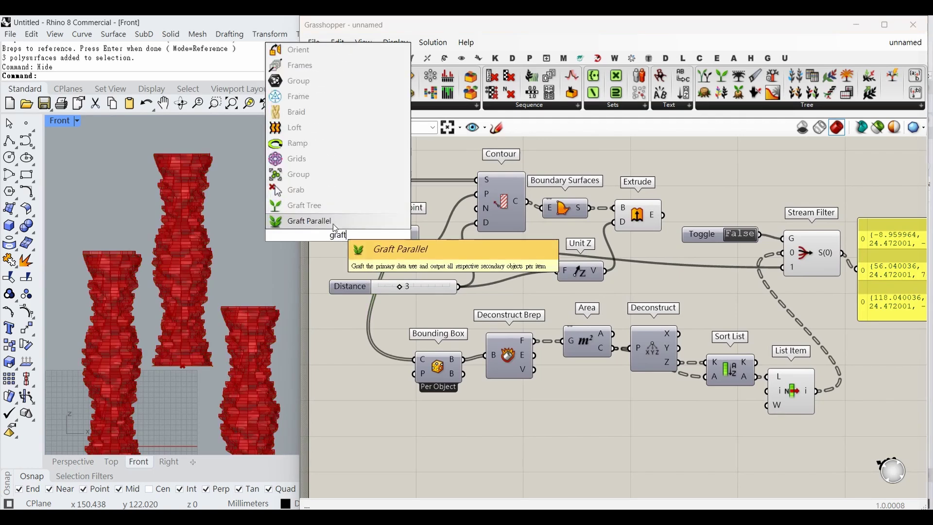
pyautogui.click(328, 210)
pyautogui.moveTo(350, 183); pyautogui.dragTo(335, 239)
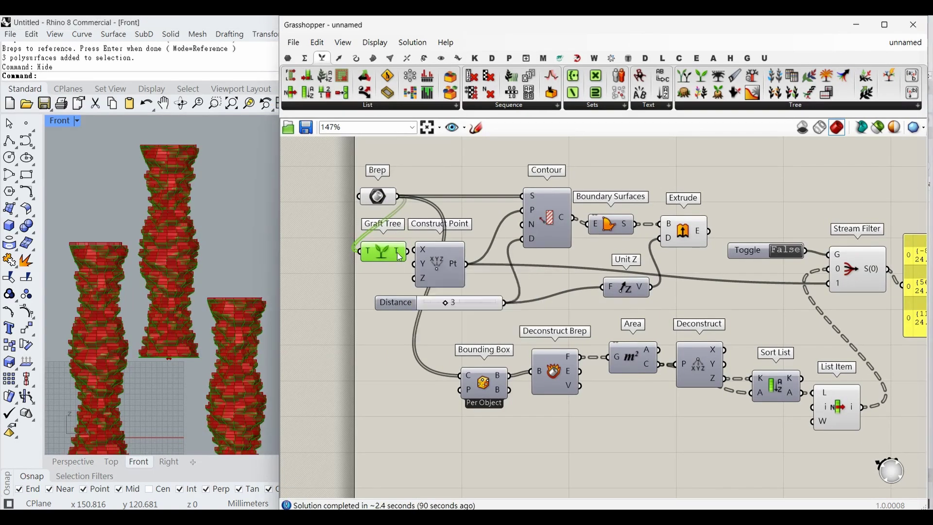
pyautogui.rightClick(399, 254)
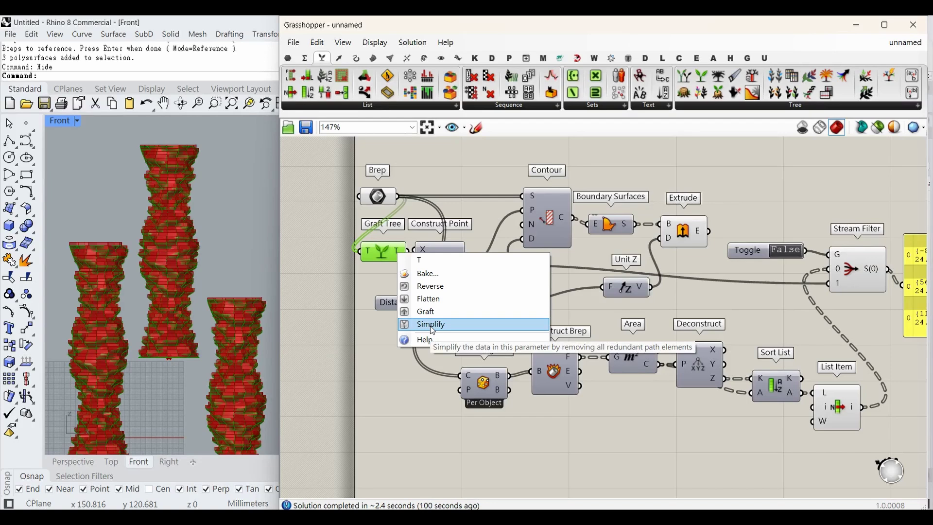
pyautogui.click(429, 326)
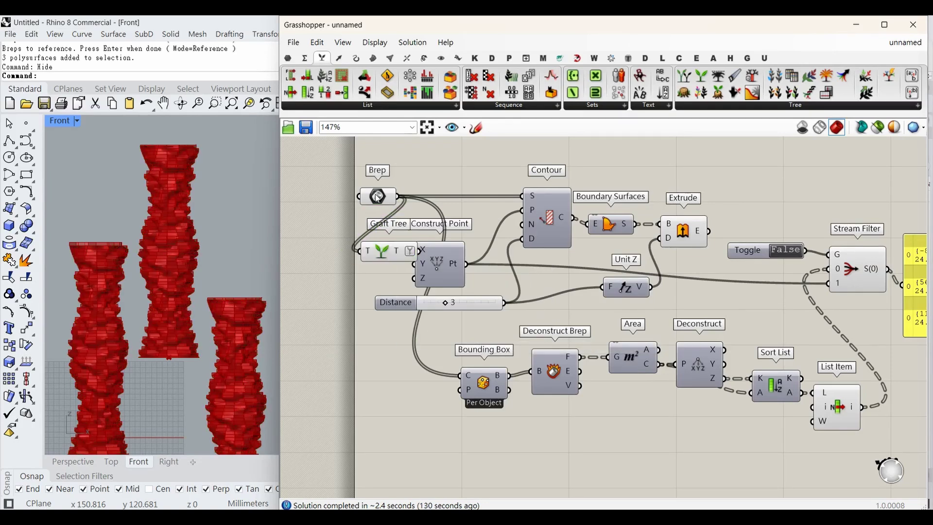
# - Insert Graft Tree after Brep by transferring Brep's outgoing wires to Graft Tree's output and reconnecting Brep to its input
pyautogui.click(383, 200)
pyautogui.keyDown('shift'); pyautogui.click(390, 254); pyautogui.keyUp('shift')
pyautogui.moveTo(389, 252); pyautogui.dragTo(346, 252)
pyautogui.click(390, 157)
pyautogui.click(334, 199)
pyautogui.moveTo(334, 200); pyautogui.dragTo(380, 254)
pyautogui.click(351, 191)
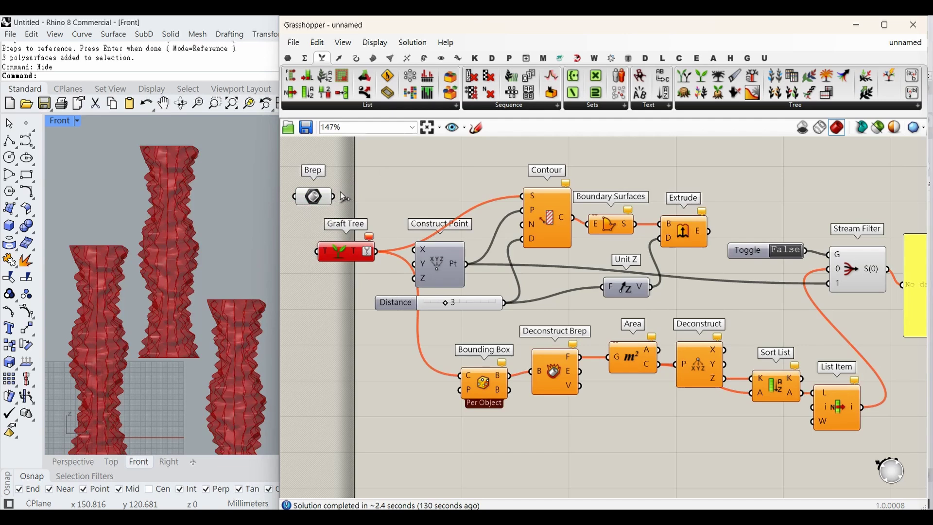
pyautogui.moveTo(334, 196); pyautogui.dragTo(316, 251)
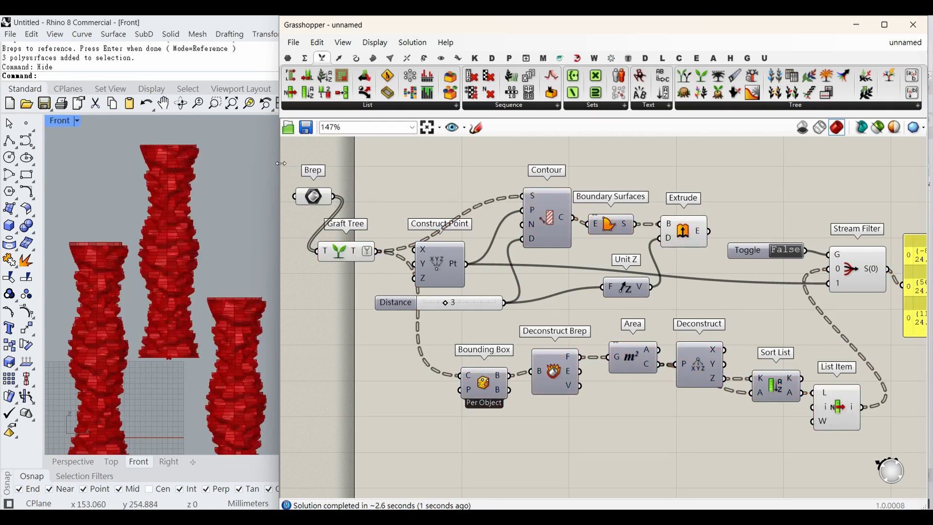
# - Widen the Grasshopper window and line up the Brep parameter beside Graft Tree
pyautogui.moveTo(279, 161); pyautogui.dragTo(231, 161)
pyautogui.moveTo(411, 249); pyautogui.dragTo(441, 266, button='right')
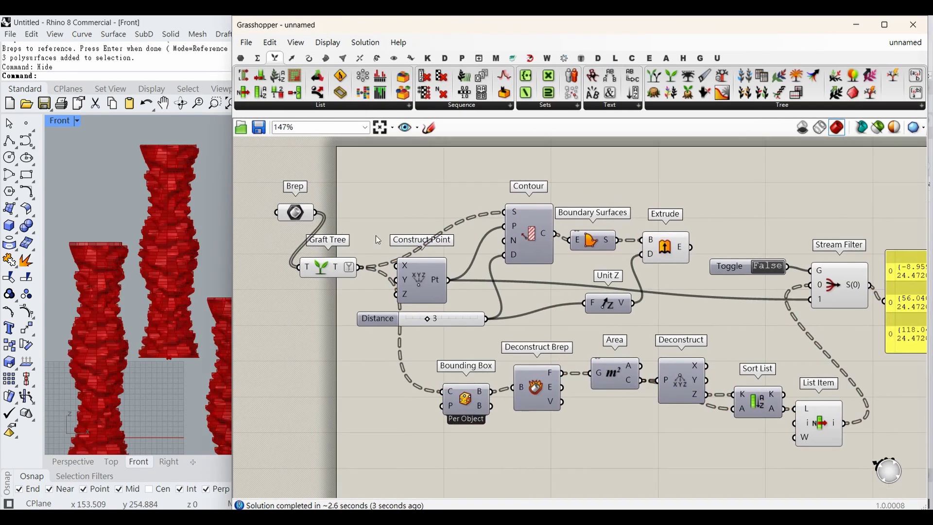
pyautogui.moveTo(295, 209); pyautogui.dragTo(267, 263)
pyautogui.moveTo(557, 362); pyautogui.dragTo(496, 333, button='right')
pyautogui.scroll(-1, 496, 332)
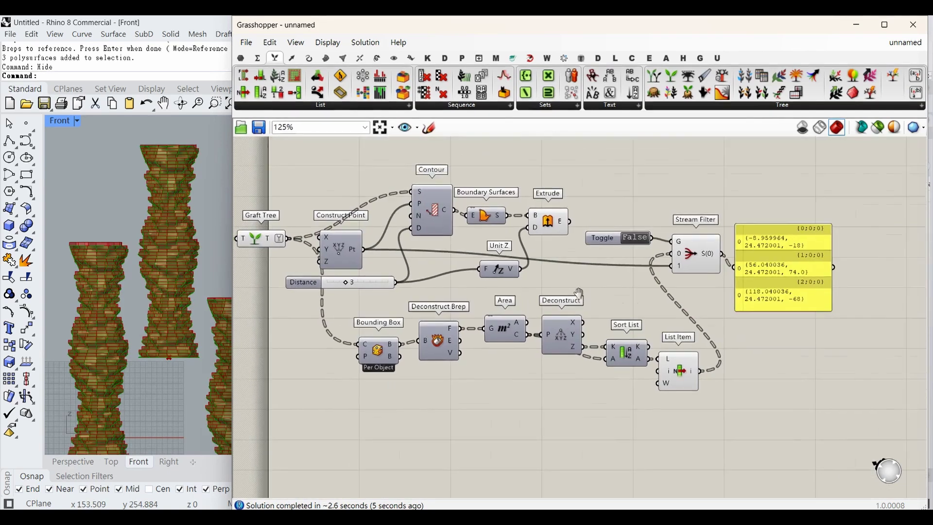
# - Delete the base-point output panel, then rearrange the components and connect Stream Filter's output to Contour's P input
pyautogui.click(748, 261)
pyautogui.press('Delete')
pyautogui.moveTo(736, 290); pyautogui.dragTo(600, 221)
pyautogui.moveTo(676, 262); pyautogui.dragTo(720, 327)
pyautogui.moveTo(317, 248); pyautogui.dragTo(659, 429)
pyautogui.moveTo(557, 151); pyautogui.dragTo(336, 290)
pyautogui.moveTo(411, 216); pyautogui.dragTo(786, 196)
pyautogui.click(777, 286)
pyautogui.moveTo(743, 312); pyautogui.dragTo(766, 179)
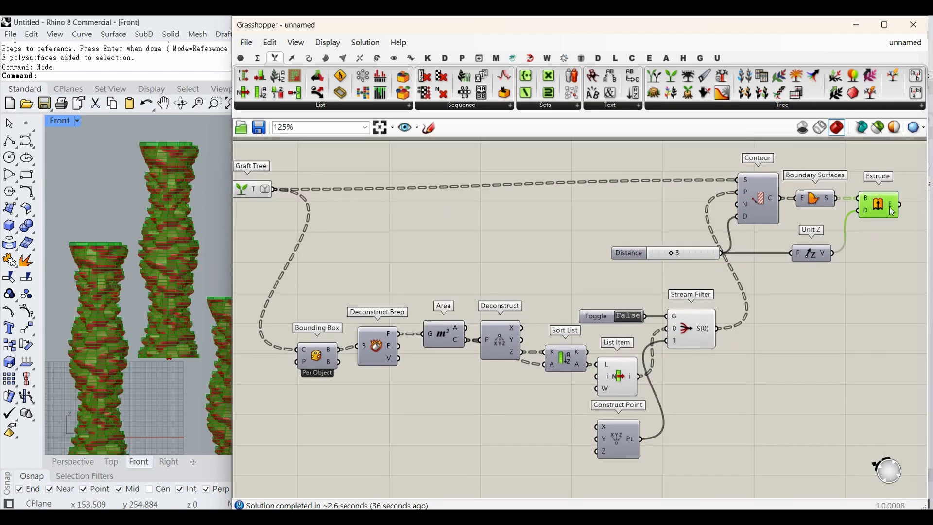
# - Compare the data paths of the Extrude and Graft Tree outputs with the three columns in the Front view
pyautogui.moveTo(889, 206)
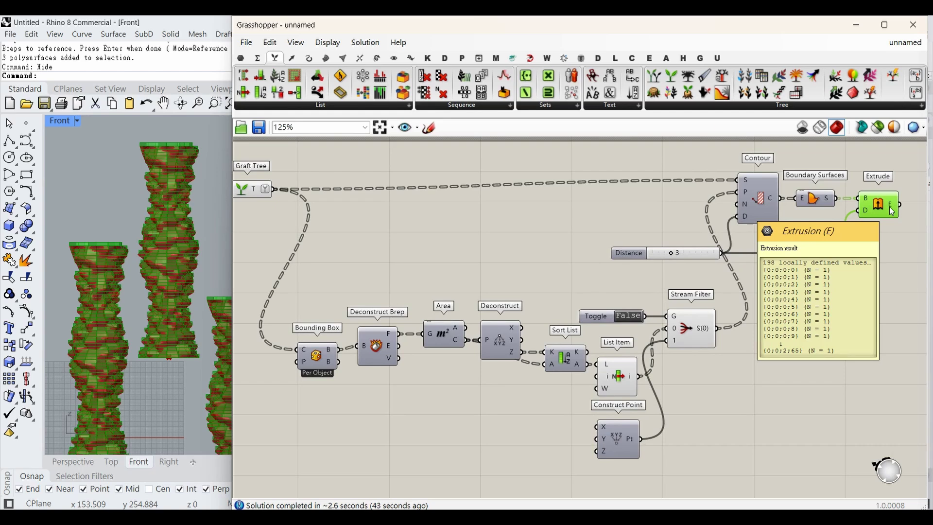
pyautogui.moveTo(118, 323); pyautogui.dragTo(107, 294, button='right')
pyautogui.scroll(-2, 100, 266)
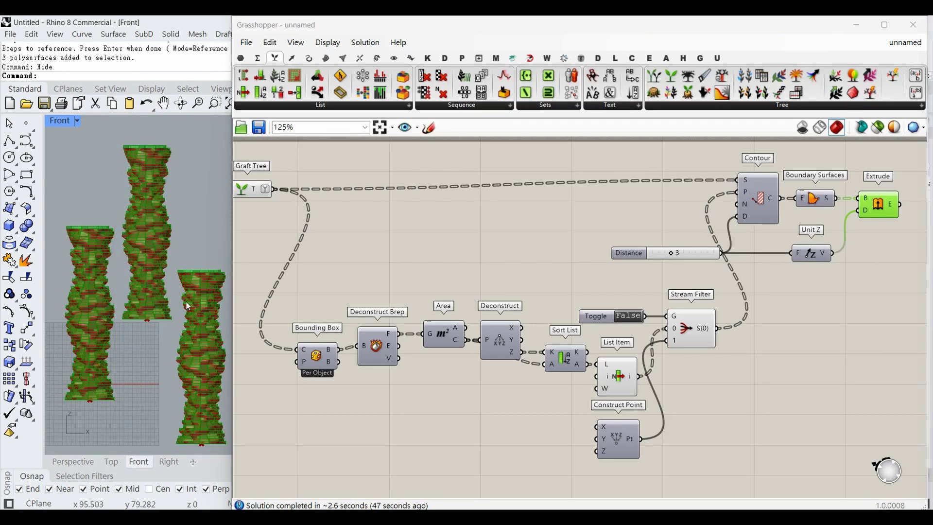
pyautogui.moveTo(71, 227); pyautogui.dragTo(108, 410)
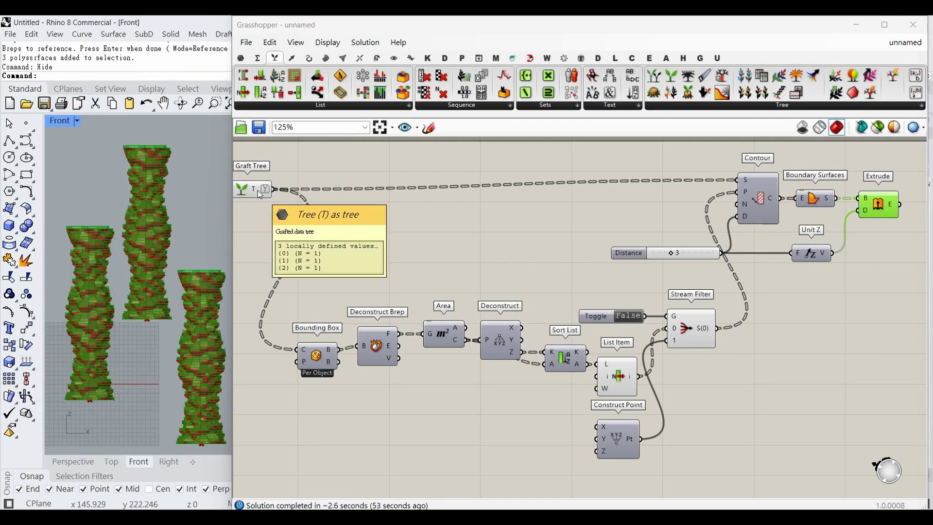
pyautogui.moveTo(61, 218); pyautogui.dragTo(109, 418)
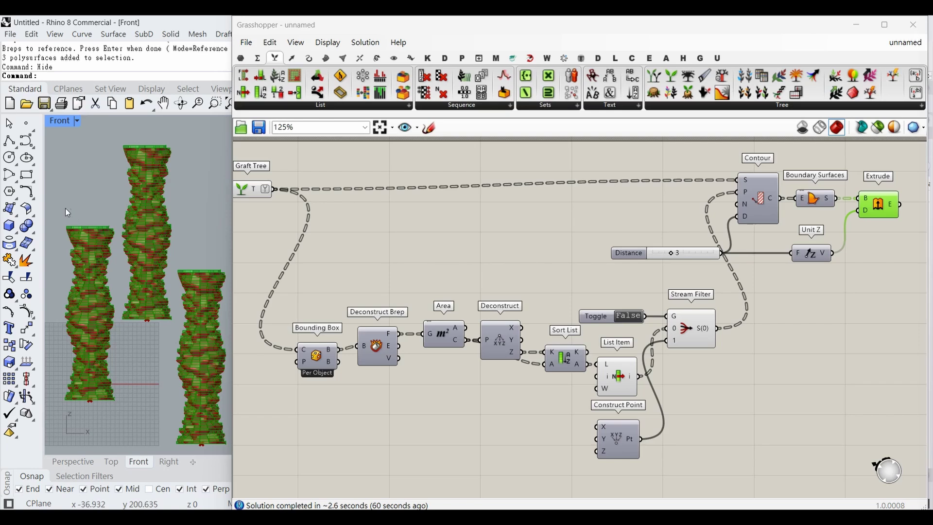
pyautogui.moveTo(65, 208); pyautogui.dragTo(104, 407)
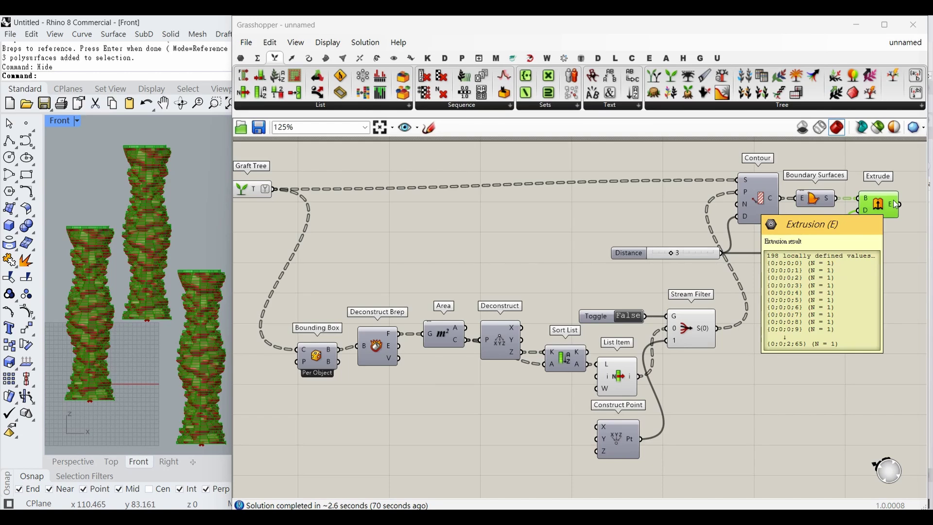
# - Add a Shift Paths component beside Extrude and connect Extrude's output to its D input
pyautogui.moveTo(882, 81); pyautogui.dragTo(882, 313)
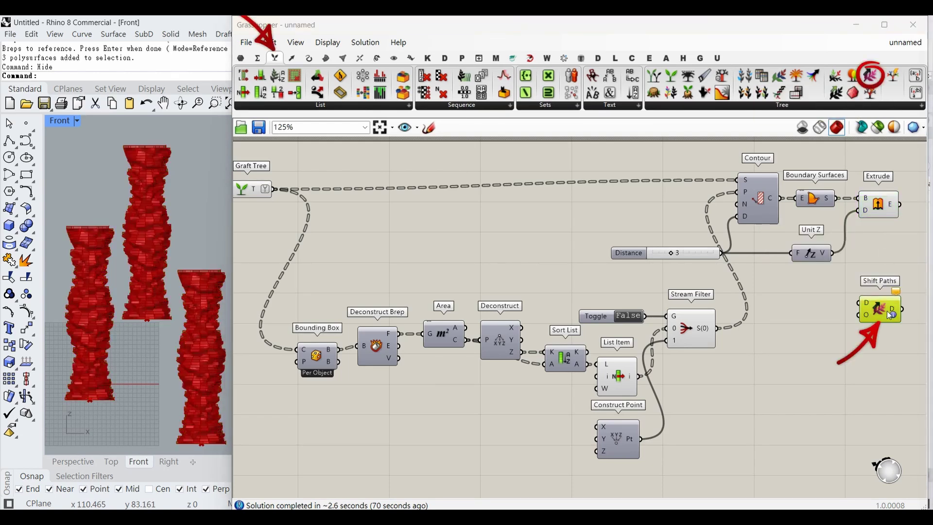
pyautogui.moveTo(885, 310)
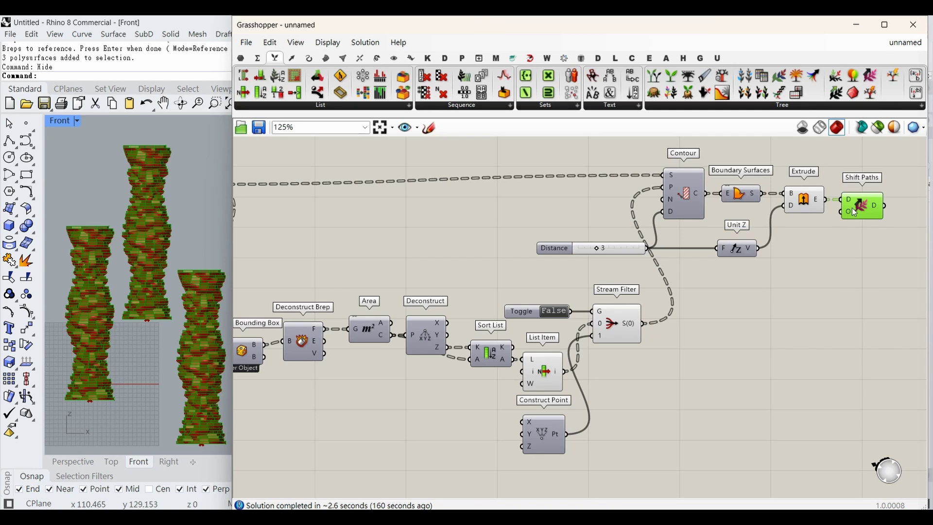
pyautogui.moveTo(61, 207); pyautogui.dragTo(114, 422)
pyautogui.moveTo(119, 133); pyautogui.dragTo(179, 334)
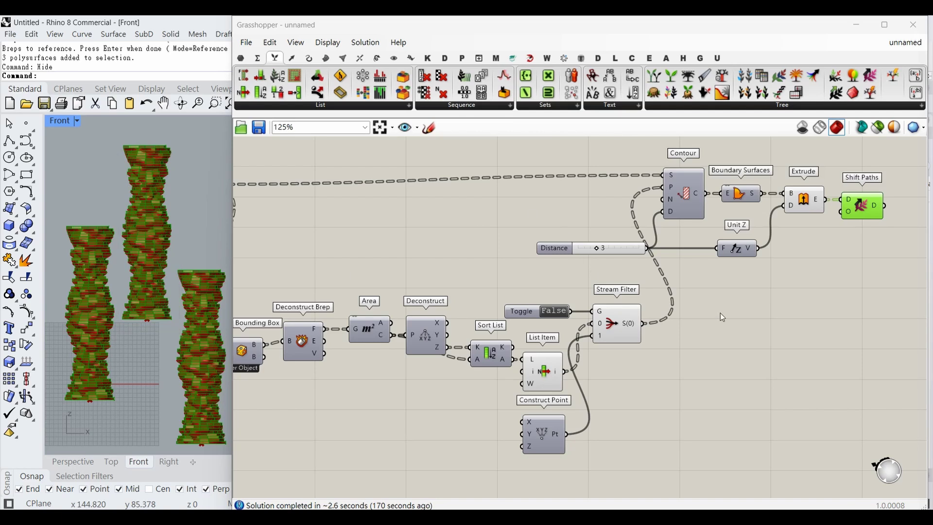
pyautogui.click(722, 339)
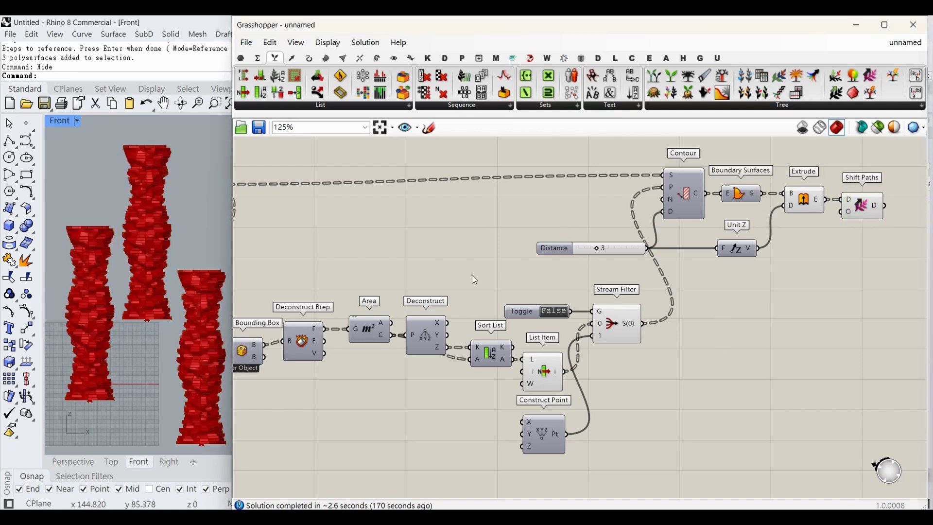
# - Preview the Contour curves and compare them with the extruded layers at the top of the column
pyautogui.click(685, 194)
pyautogui.press('space')
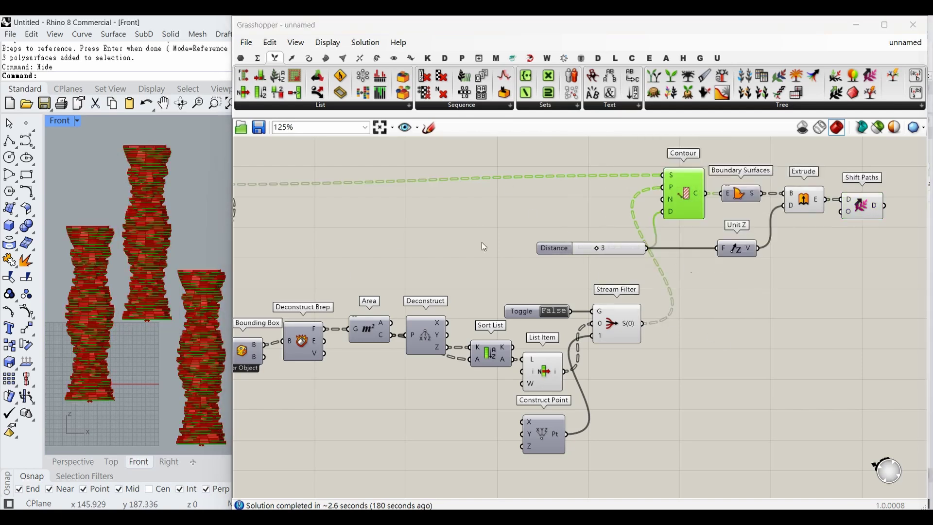
pyautogui.click(189, 150)
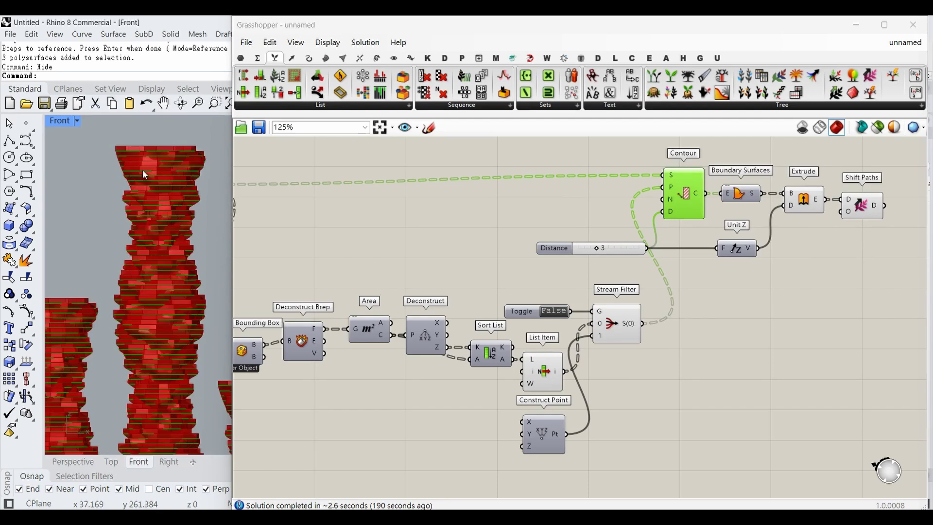
pyautogui.click(728, 342)
pyautogui.click(812, 203)
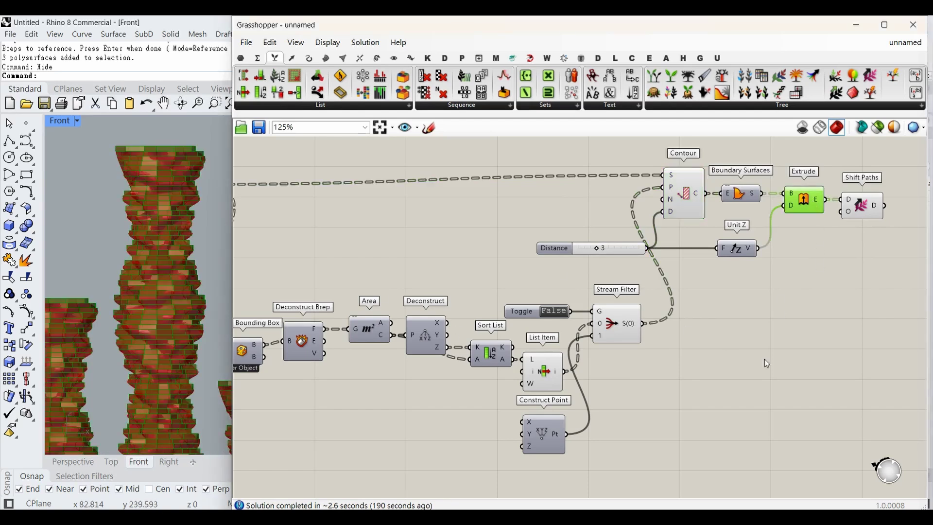
# - Turn off the preview of the component group around Stream Filter, List Item and Contour, leaving Extrude selected
pyautogui.moveTo(712, 454); pyautogui.dragTo(451, 184)
pyautogui.middleClick(589, 327)
pyautogui.click(631, 289)
pyautogui.click(811, 197)
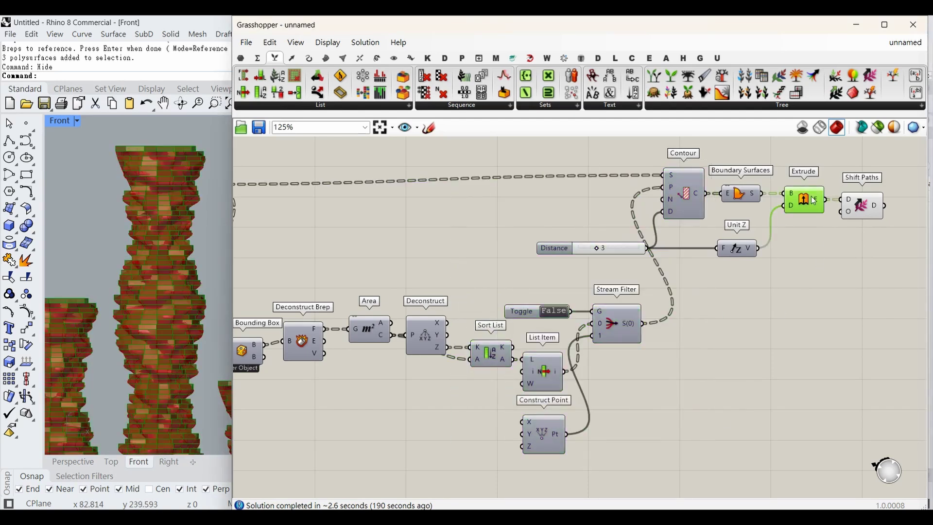
# - Turn on the previews of Bounding Box and Contour and inspect where the layers meet the top of the column's box
pyautogui.moveTo(413, 222); pyautogui.dragTo(550, 223, button='right')
pyautogui.moveTo(371, 216); pyautogui.dragTo(413, 232, button='right')
pyautogui.click(423, 368)
pyautogui.middleClick(425, 362)
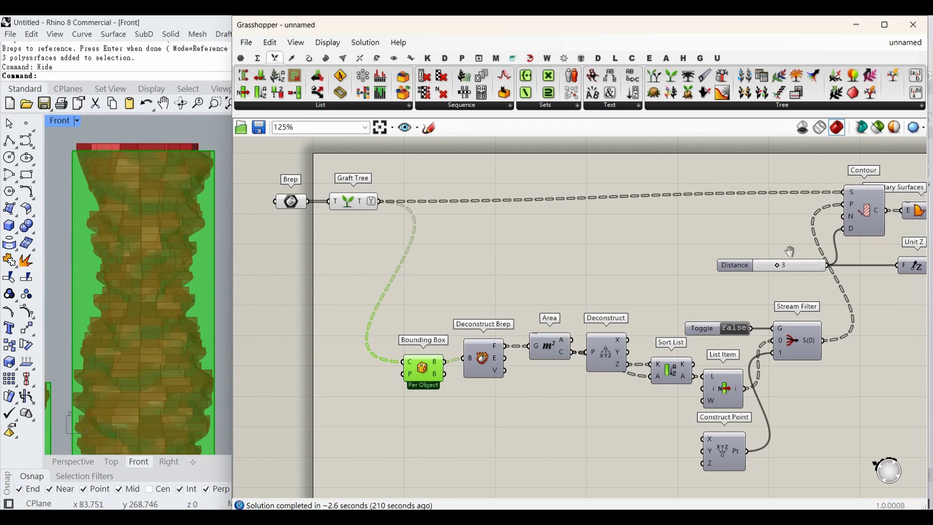
pyautogui.moveTo(790, 251); pyautogui.dragTo(667, 248, button='right')
pyautogui.click(742, 217)
pyautogui.middleClick(742, 217)
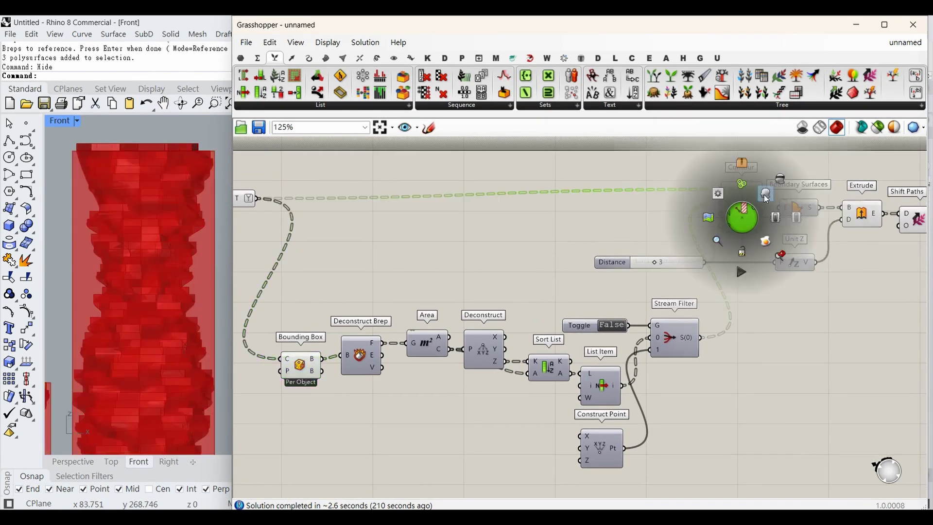
pyautogui.click(766, 199)
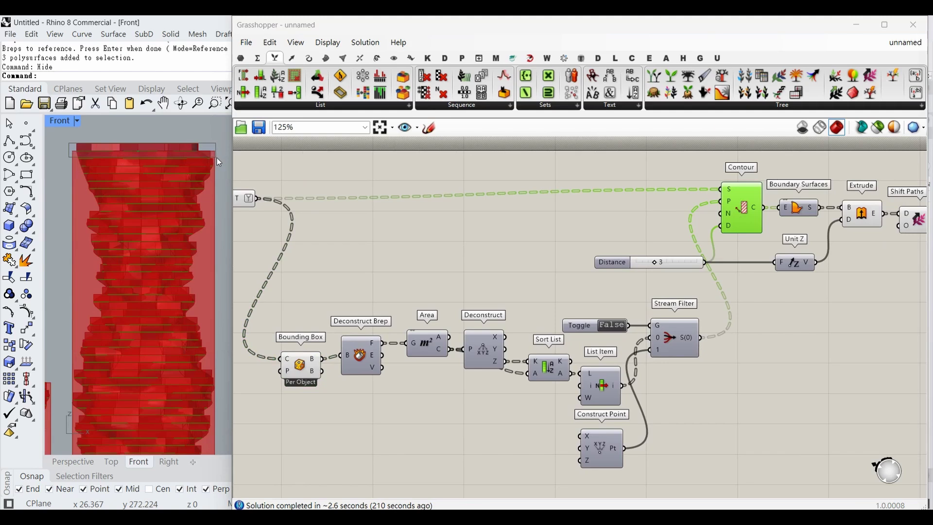
pyautogui.moveTo(217, 158); pyautogui.dragTo(220, 156)
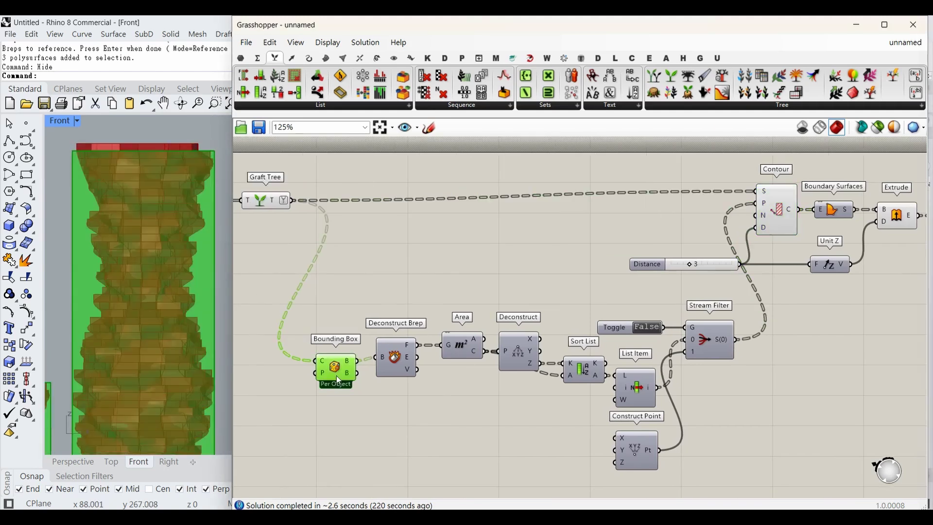
# - Turn off the preview of the Bounding Box component
pyautogui.middleClick(336, 375)
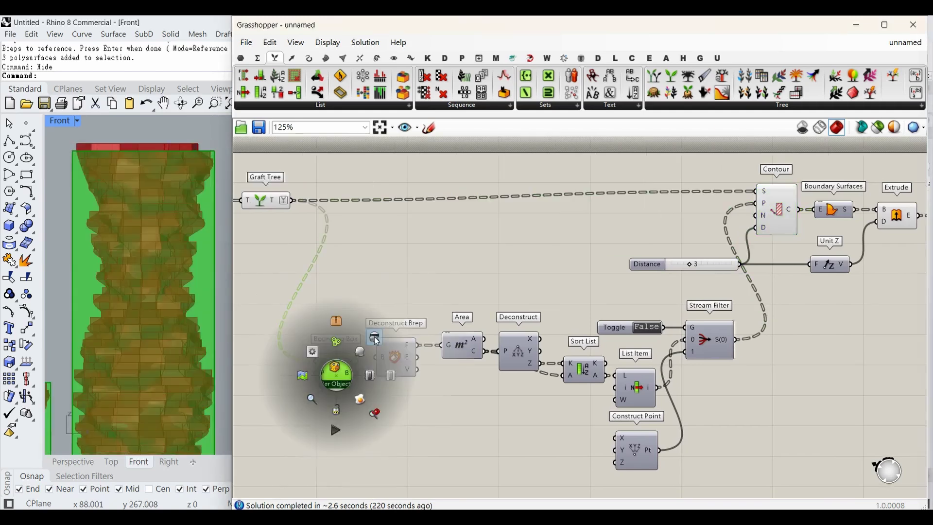
pyautogui.click(376, 339)
# - Place Shift Paths below Unit Z and feed its D input from Contour's output instead of Extrude's
pyautogui.moveTo(782, 339); pyautogui.dragTo(650, 329, button='right')
pyautogui.click(815, 218)
pyautogui.moveTo(834, 214)
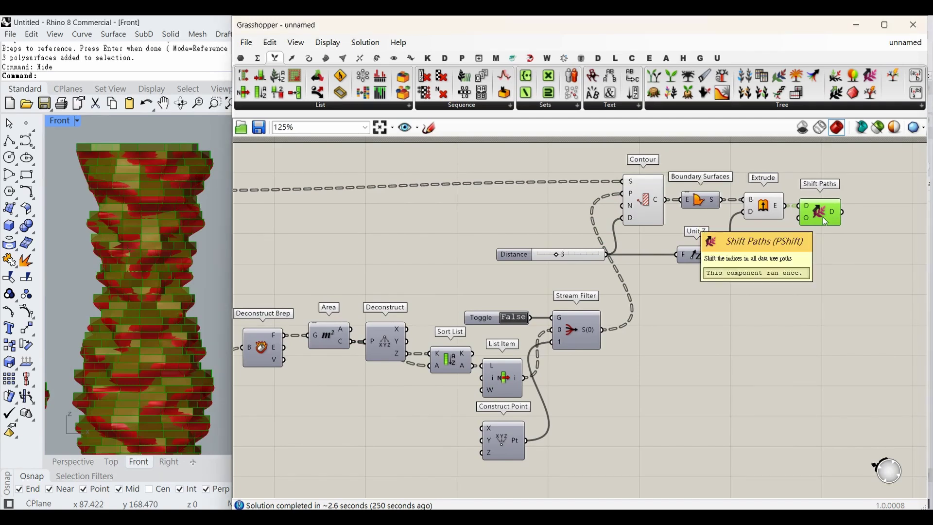
pyautogui.moveTo(824, 221); pyautogui.dragTo(705, 324)
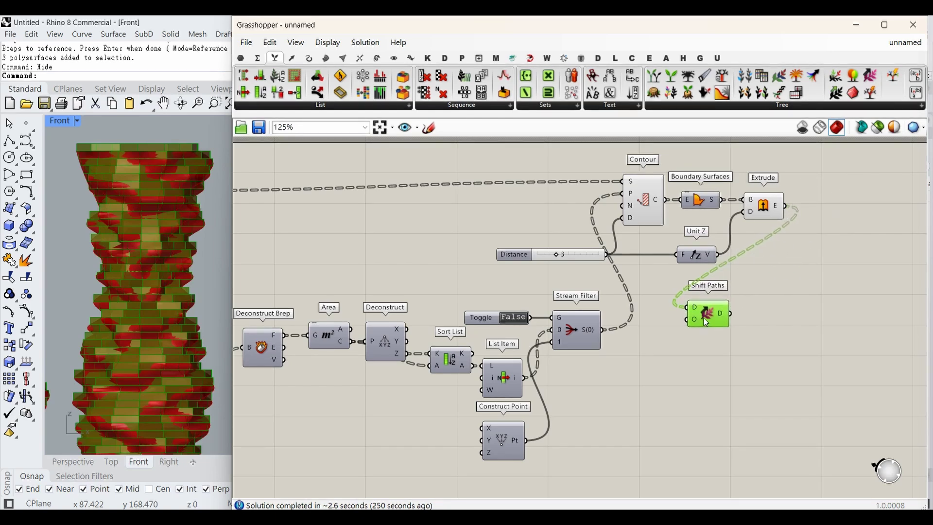
pyautogui.click(642, 207)
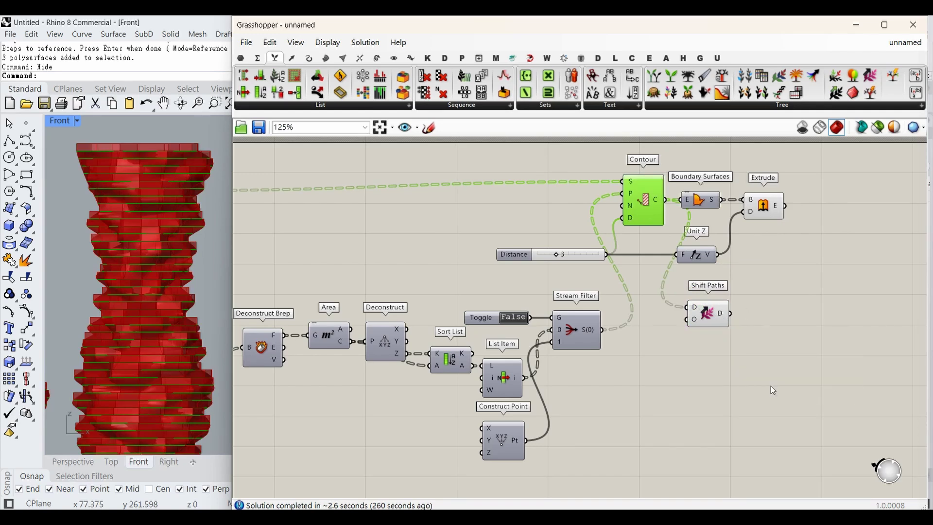
# - Add a Cull Index component beside Shift Paths and connect Shift Paths' output to its L input
pyautogui.doubleClick(770, 387)
pyautogui.write('cull index')
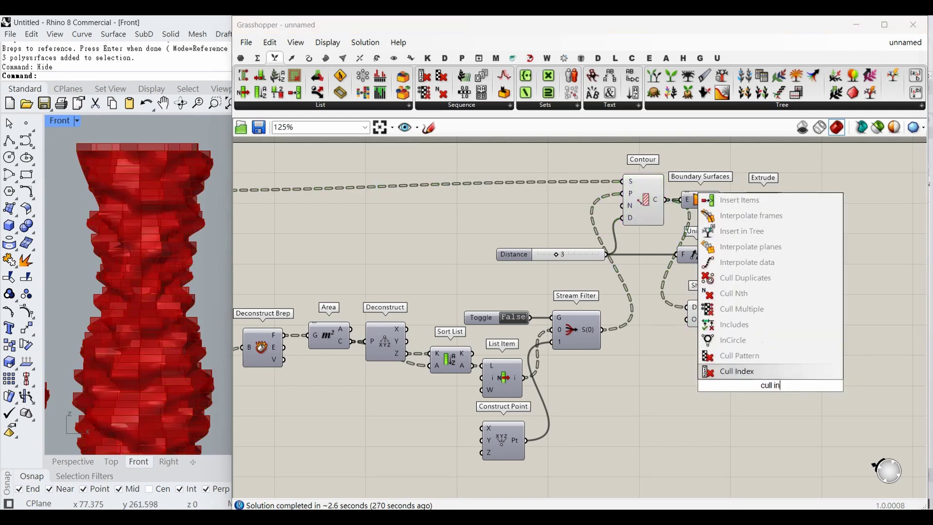
pyautogui.press('Return')
pyautogui.moveTo(762, 335); pyautogui.dragTo(761, 327)
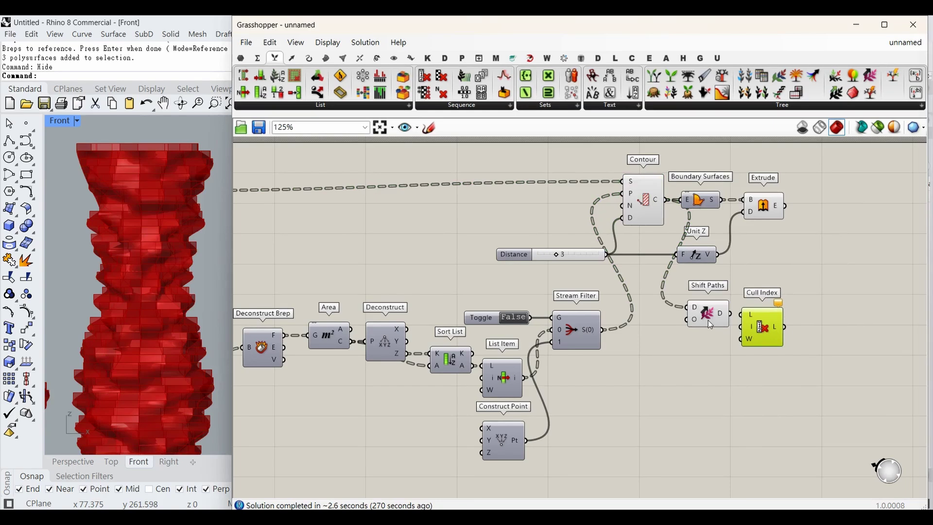
pyautogui.click(708, 313)
pyautogui.moveTo(62, 140); pyautogui.dragTo(220, 154)
pyautogui.click(705, 356)
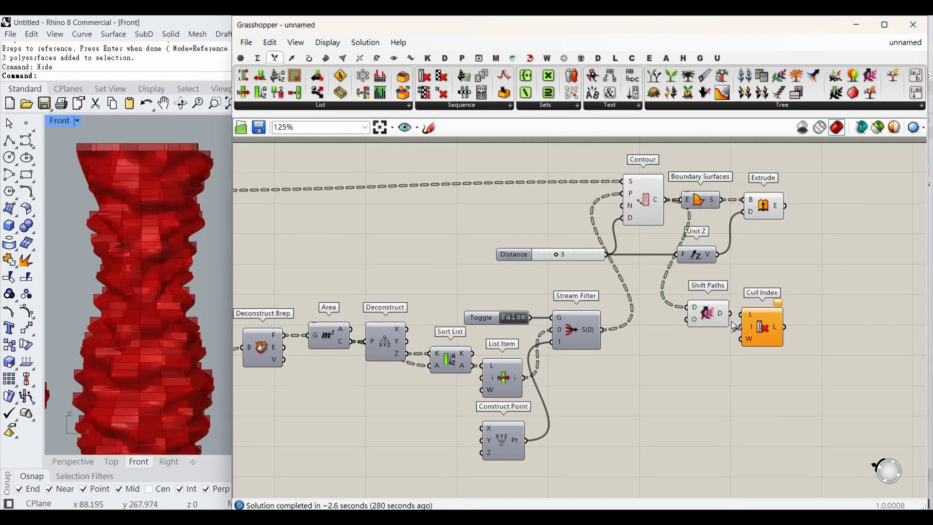
pyautogui.moveTo(731, 314); pyautogui.dragTo(759, 330)
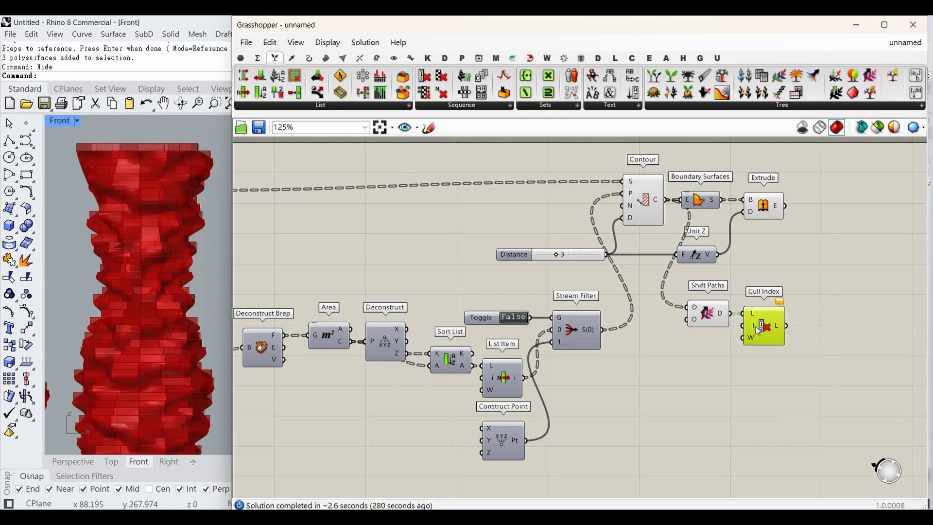
# - Add a panel containing -1 and connect it to the I input of Cull Index
pyautogui.doubleClick(668, 387)
pyautogui.write('"-1')
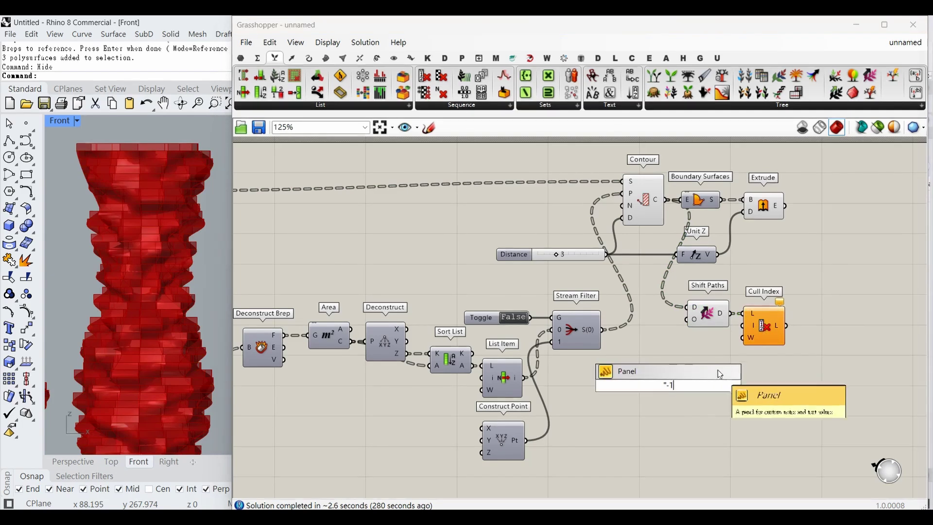
pyautogui.press('Return')
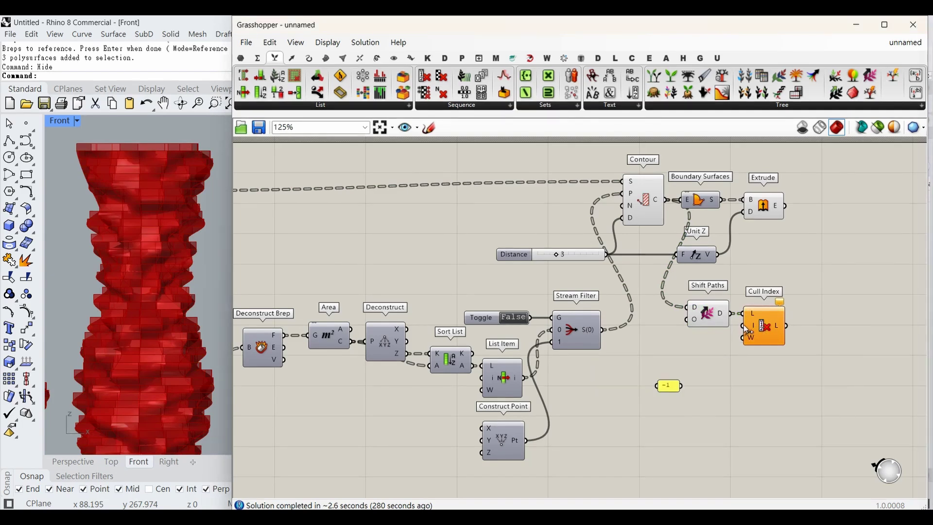
pyautogui.moveTo(739, 327); pyautogui.dragTo(721, 344)
# - Compare the Cull Index and Shift Paths curves at the top of the column
pyautogui.click(762, 327)
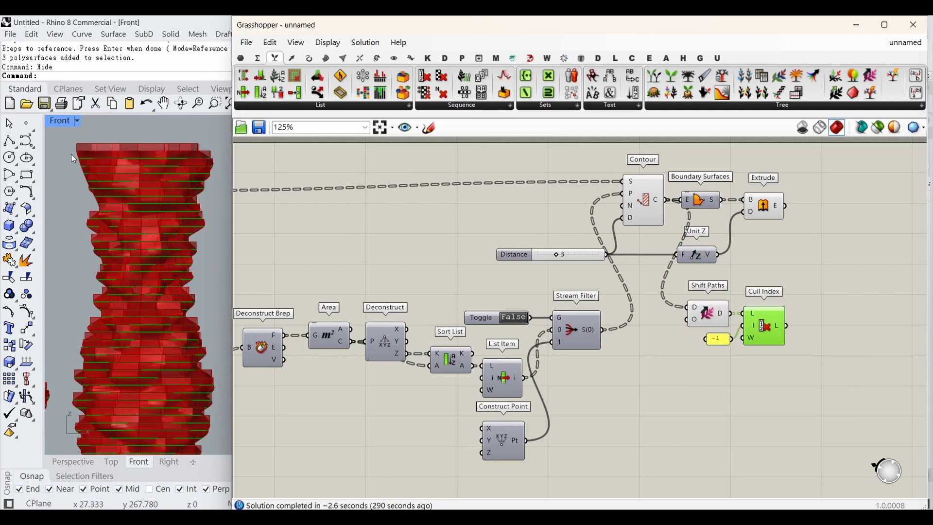
pyautogui.click(707, 313)
pyautogui.click(777, 334)
pyautogui.moveTo(64, 143); pyautogui.dragTo(215, 158)
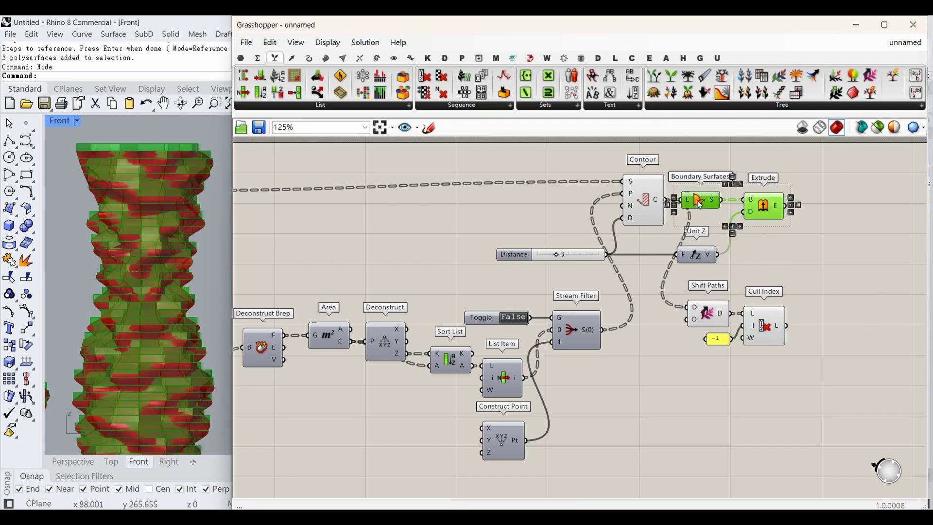
# - Move Boundary Surfaces and Extrude beyond Cull Index and connect Cull Index's output to the E input of Boundary Surfaces
pyautogui.moveTo(700, 205); pyautogui.dragTo(809, 207)
pyautogui.click(819, 222)
pyautogui.moveTo(786, 325); pyautogui.dragTo(791, 203)
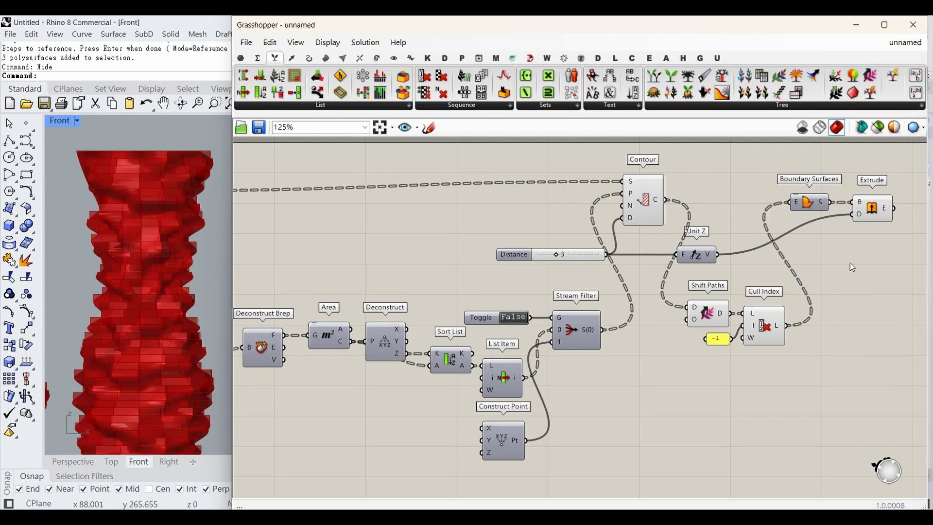
pyautogui.click(869, 210)
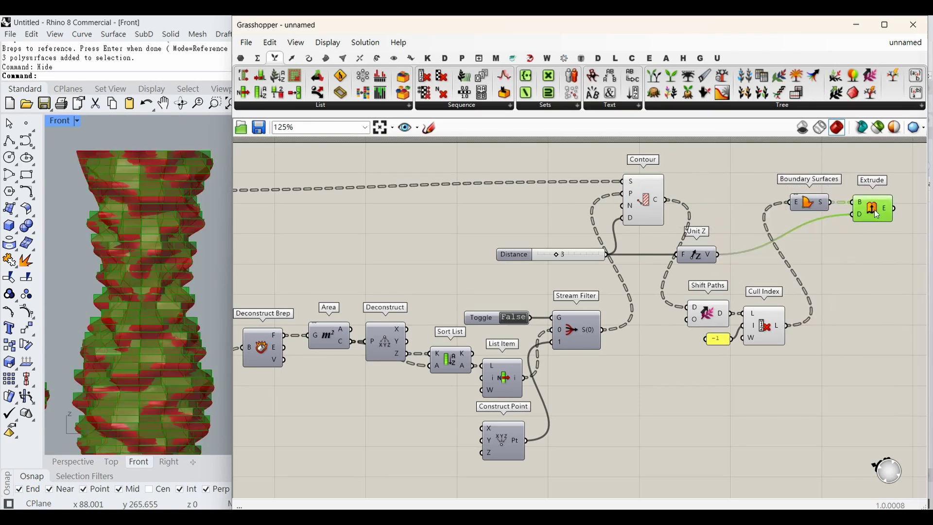
# - Check the culled layers against the Bounding Box at the top of the column
pyautogui.moveTo(444, 324); pyautogui.dragTo(580, 323, button='right')
pyautogui.click(332, 358)
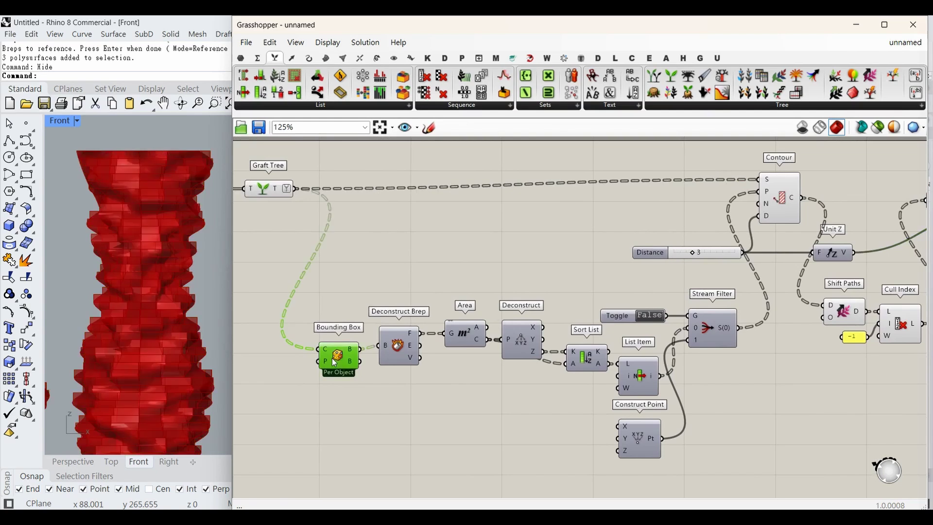
pyautogui.middleClick(332, 358)
pyautogui.click(357, 339)
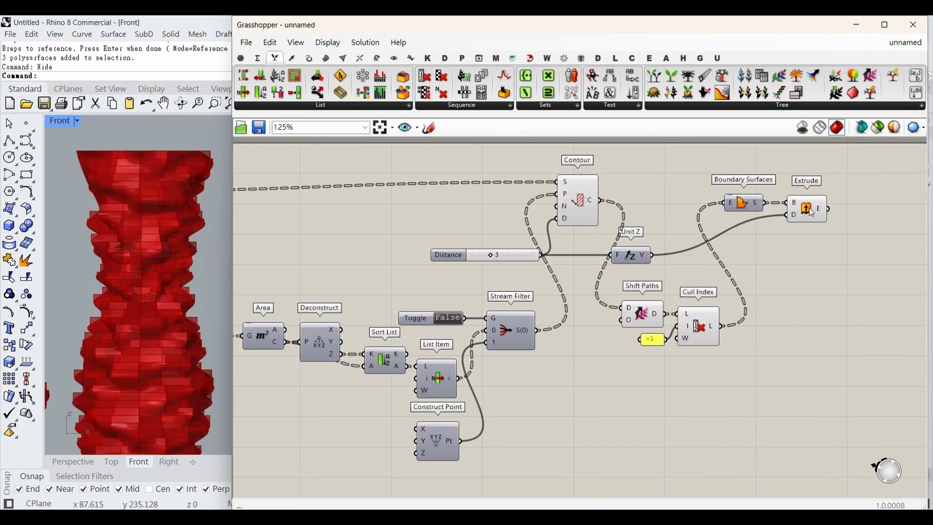
# - Highlight Extrude, Contour and Cull Index in turn to compare the extruded layers with the section curves on the column
pyautogui.click(815, 213)
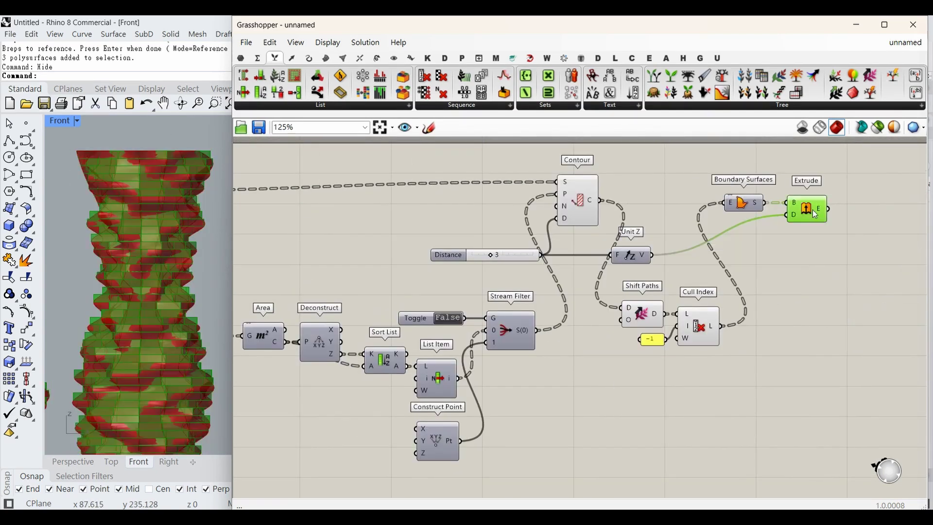
pyautogui.moveTo(815, 214); pyautogui.dragTo(823, 214)
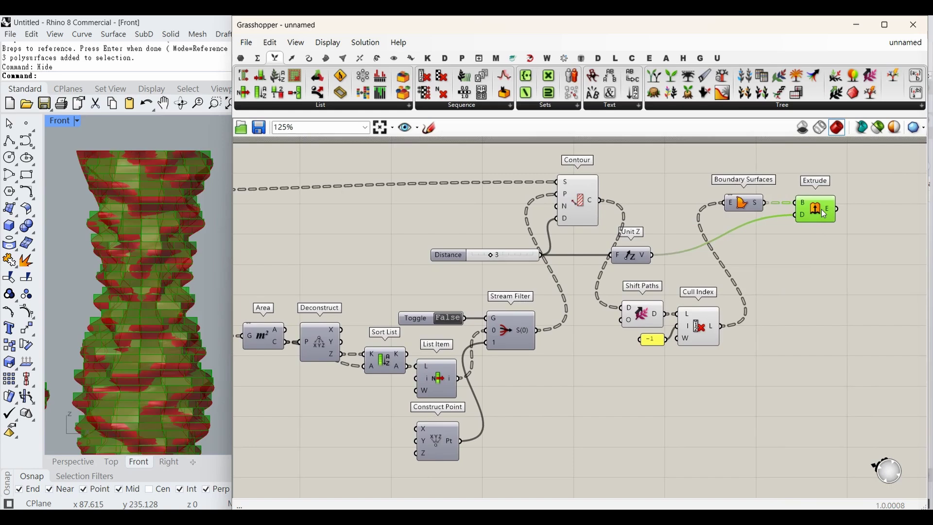
pyautogui.click(585, 212)
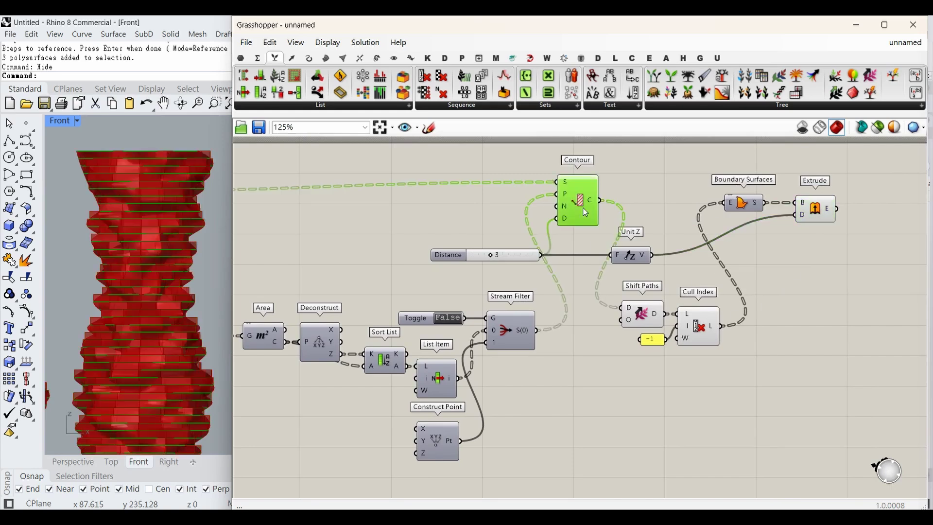
pyautogui.click(700, 321)
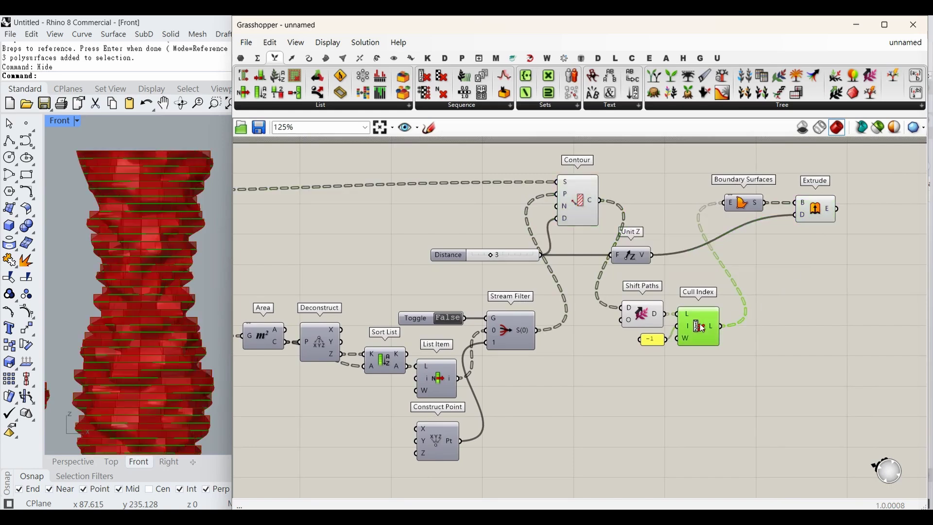
pyautogui.click(815, 208)
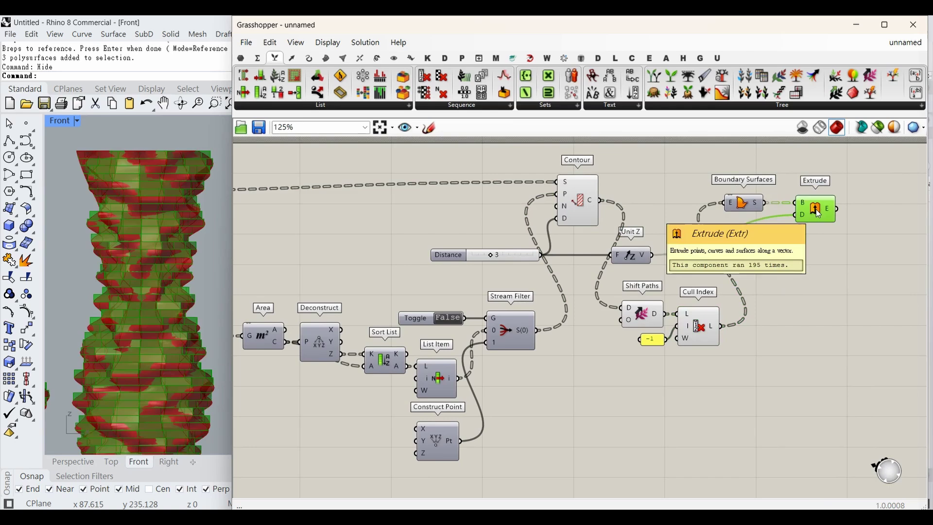
pyautogui.moveTo(818, 215); pyautogui.dragTo(814, 209)
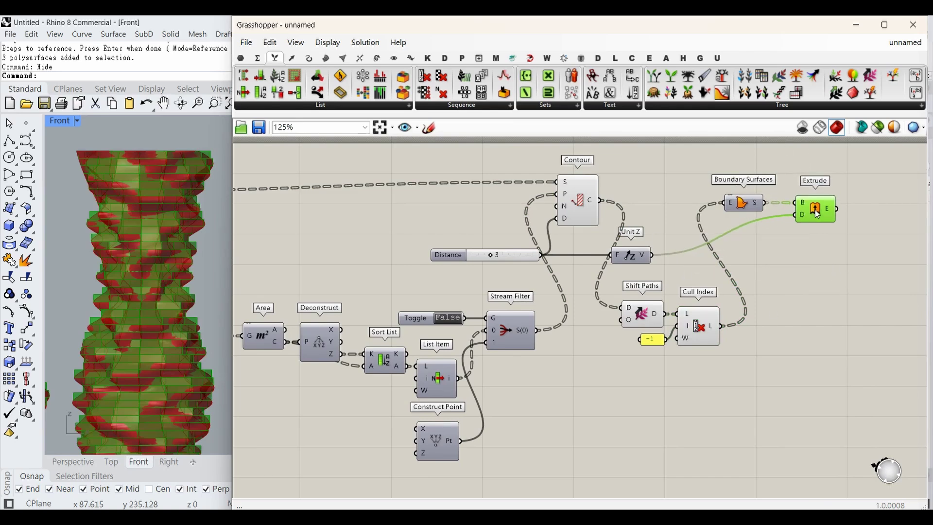
pyautogui.click(664, 251)
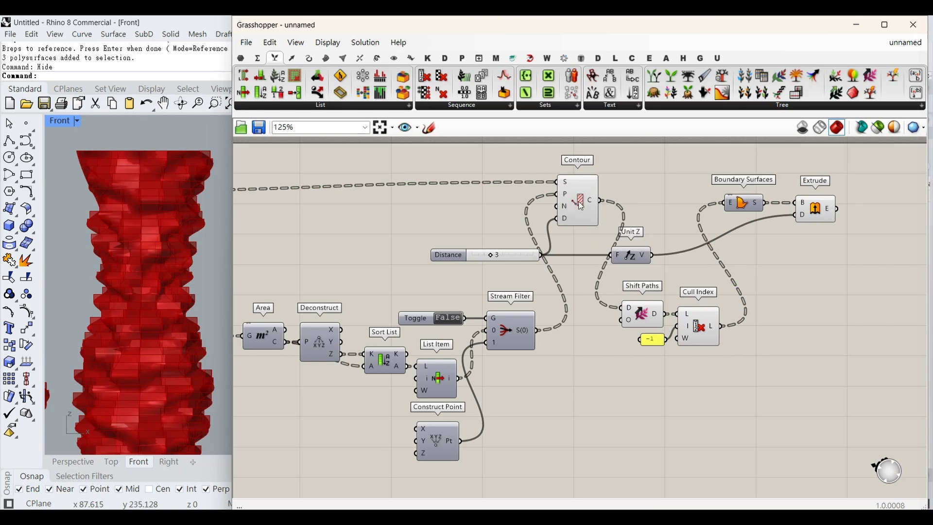
pyautogui.click(585, 212)
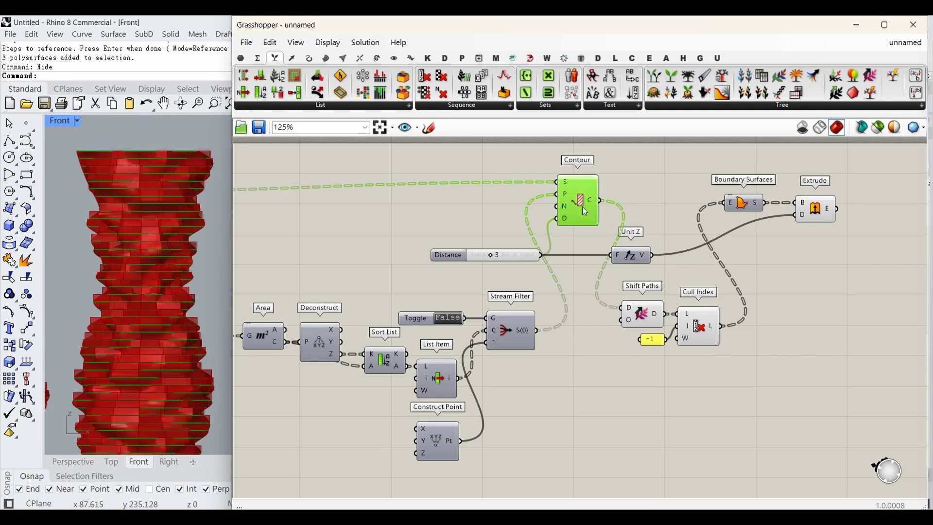
pyautogui.click(700, 315)
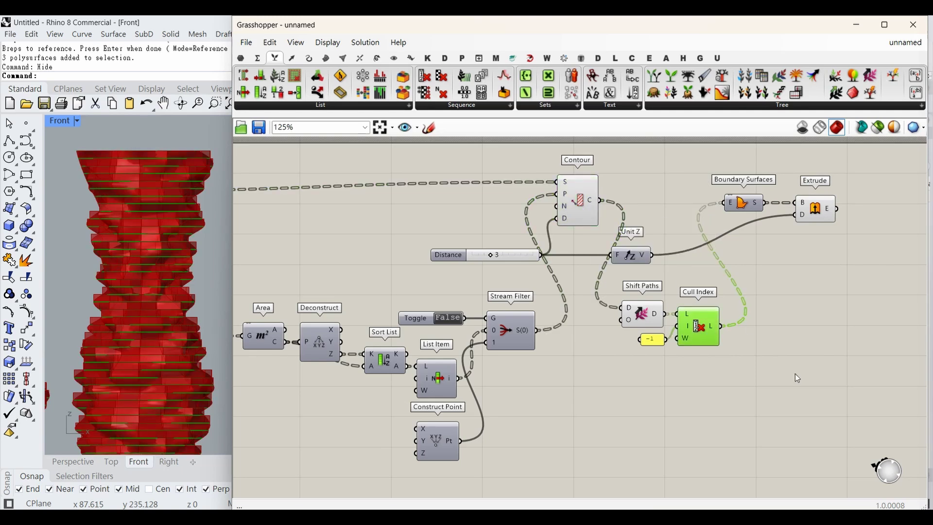
pyautogui.click(791, 346)
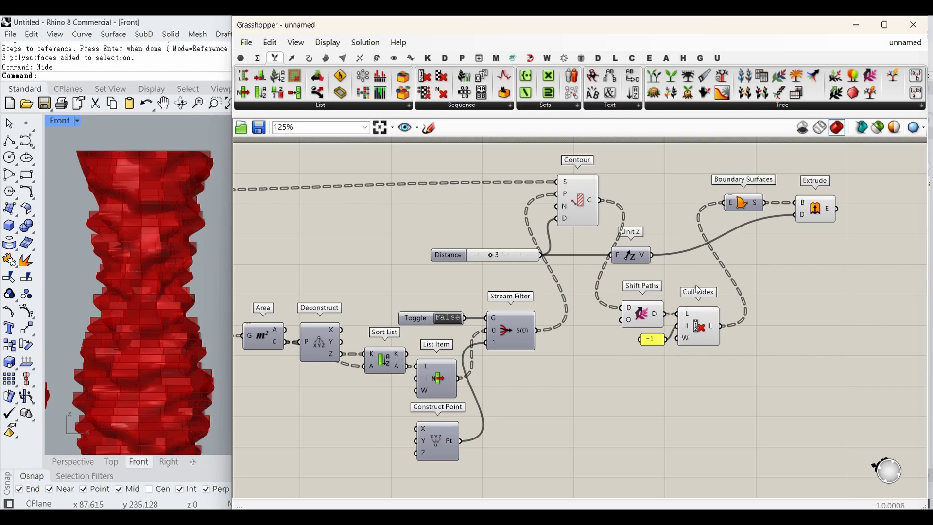
pyautogui.scroll(-4, 747, 254)
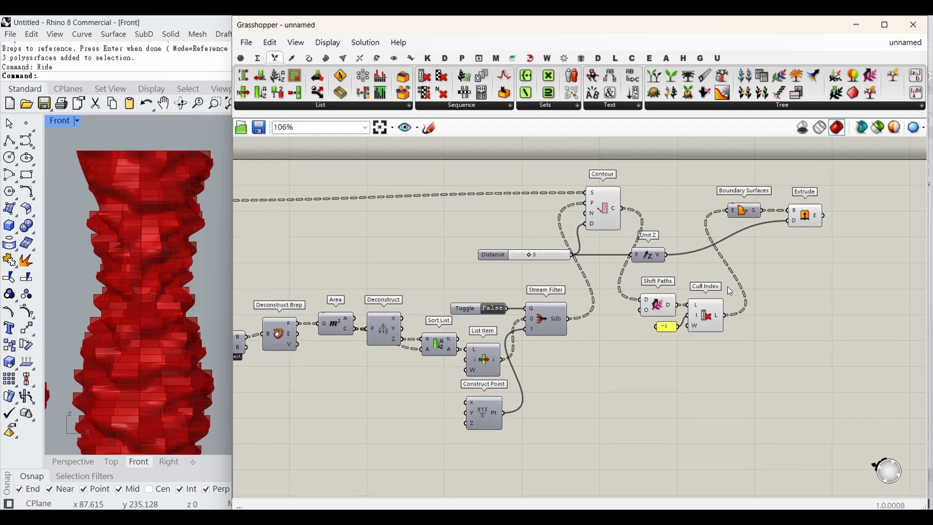
pyautogui.moveTo(840, 386); pyautogui.dragTo(303, 185)
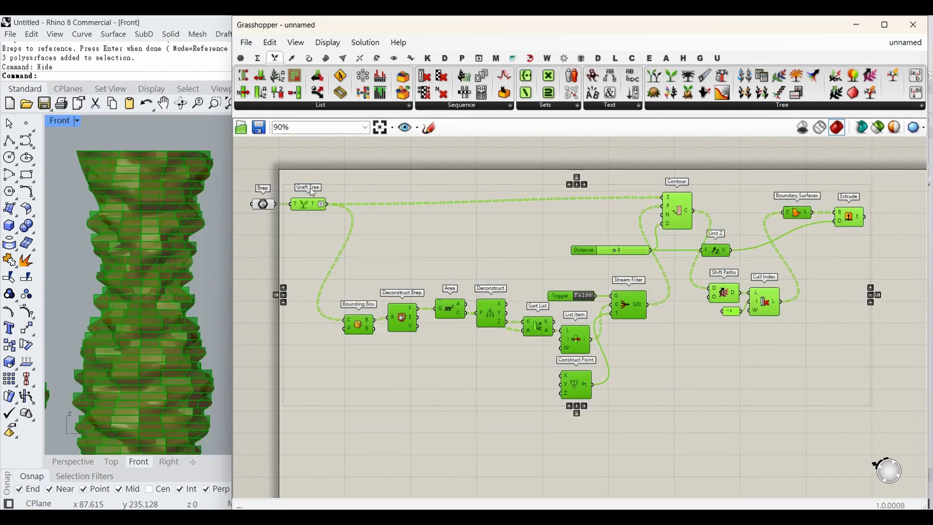
pyautogui.click(489, 251)
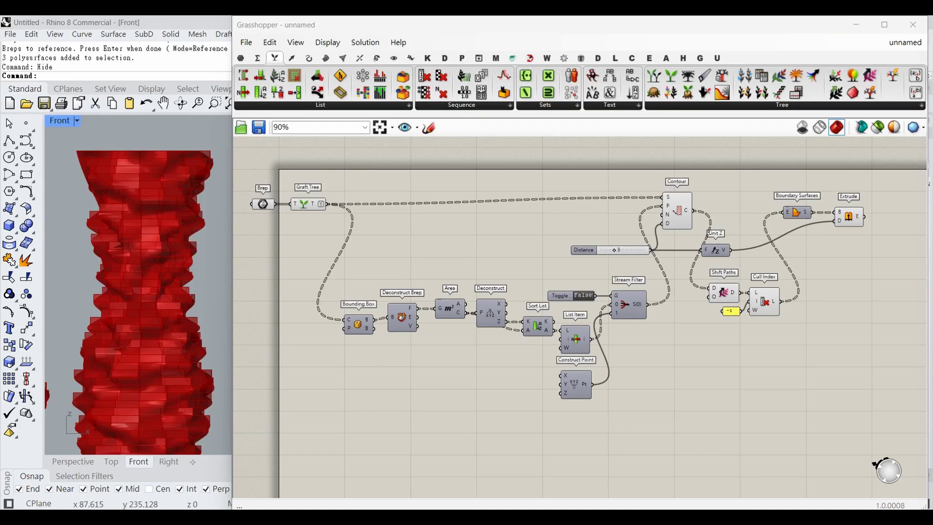
# - Add a Cluster Input and a Cluster Output parameter on the empty canvas below the definition
pyautogui.click(240, 58)
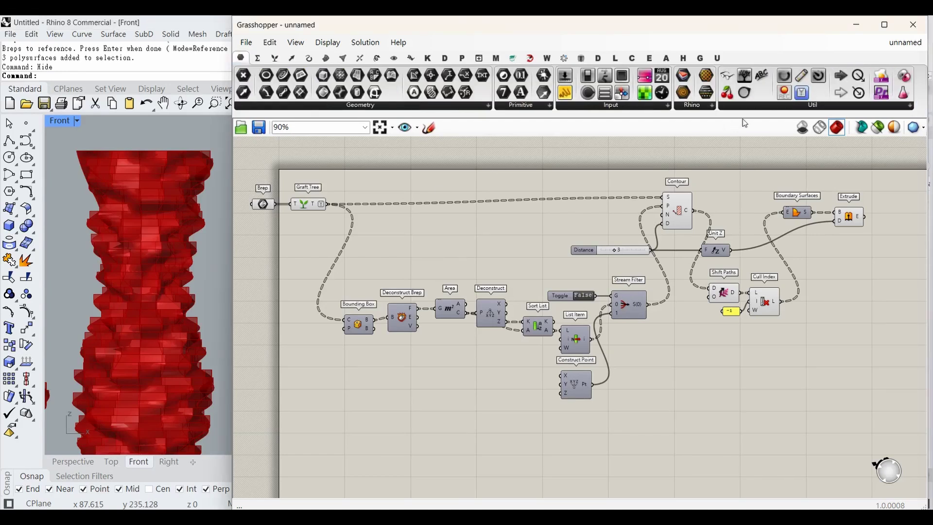
pyautogui.click(766, 110)
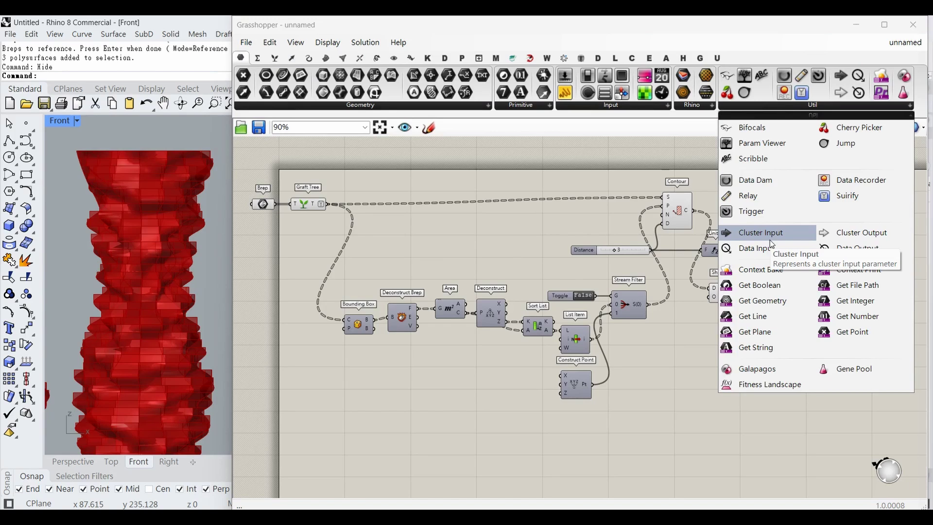
pyautogui.click(769, 240)
pyautogui.click(506, 410)
pyautogui.click(787, 108)
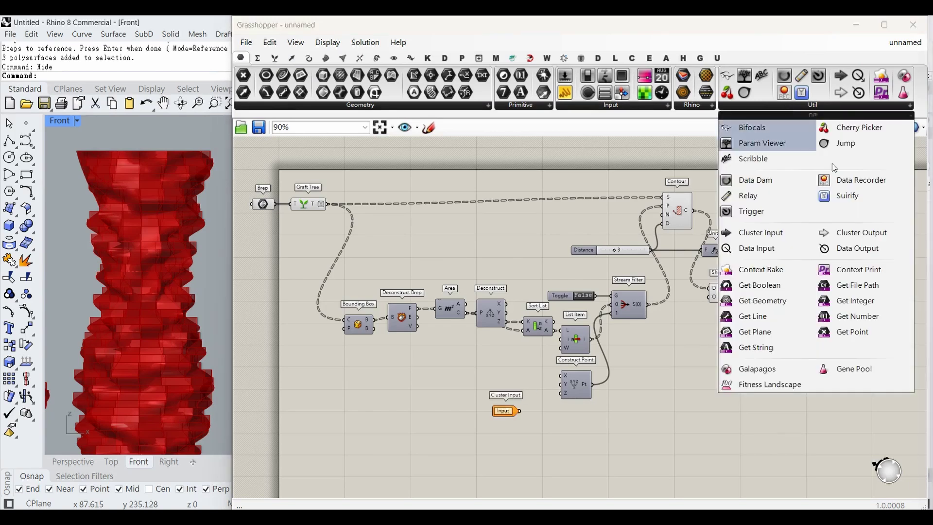
pyautogui.click(850, 232)
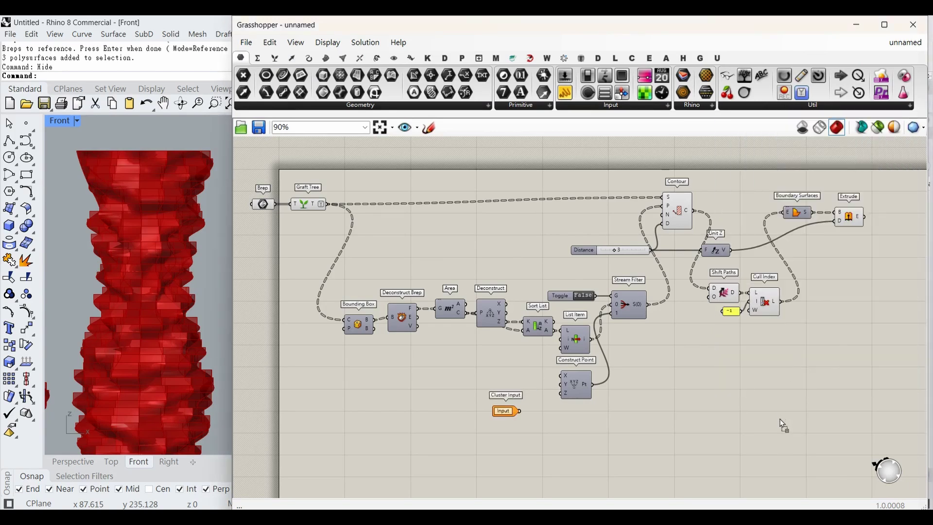
pyautogui.click(779, 411)
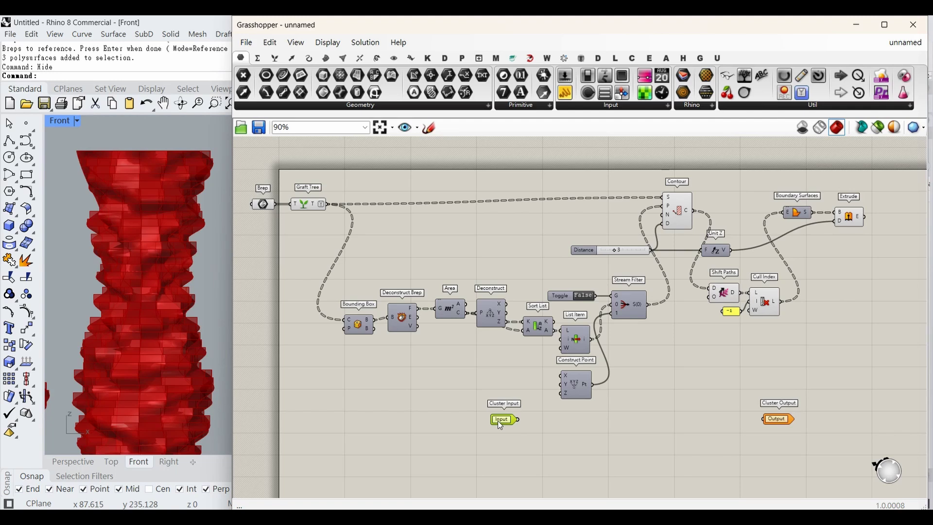
pyautogui.moveTo(501, 425); pyautogui.dragTo(488, 418)
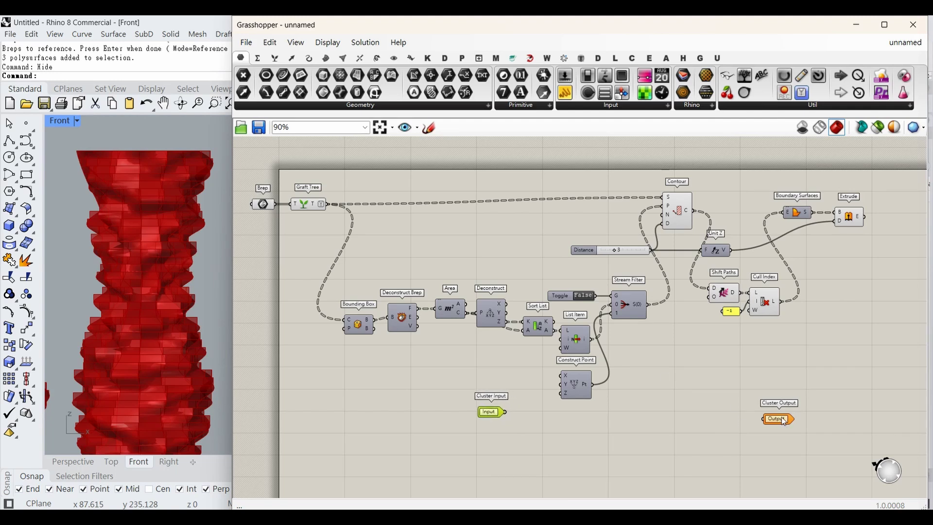
# - Position the Cluster Input directly above the Brep parameter at the start of the definition
pyautogui.moveTo(784, 421); pyautogui.dragTo(649, 434)
pyautogui.moveTo(827, 398); pyautogui.dragTo(306, 181)
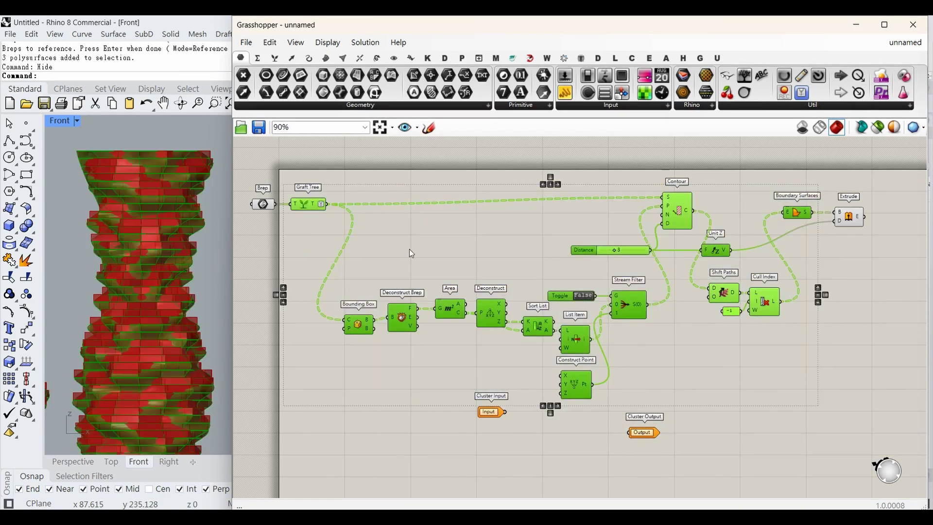
pyautogui.click(487, 413)
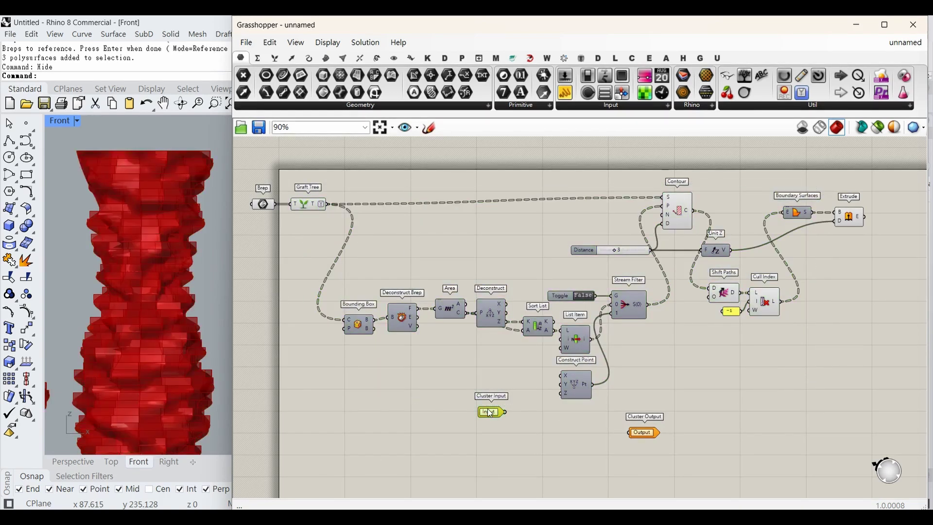
pyautogui.moveTo(489, 413); pyautogui.dragTo(264, 174)
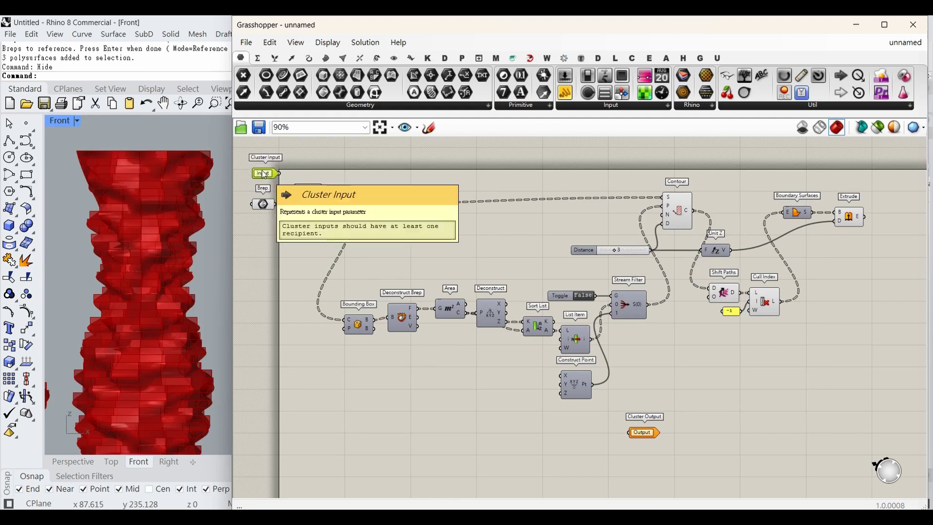
pyautogui.scroll(1, 264, 174)
pyautogui.click(281, 277)
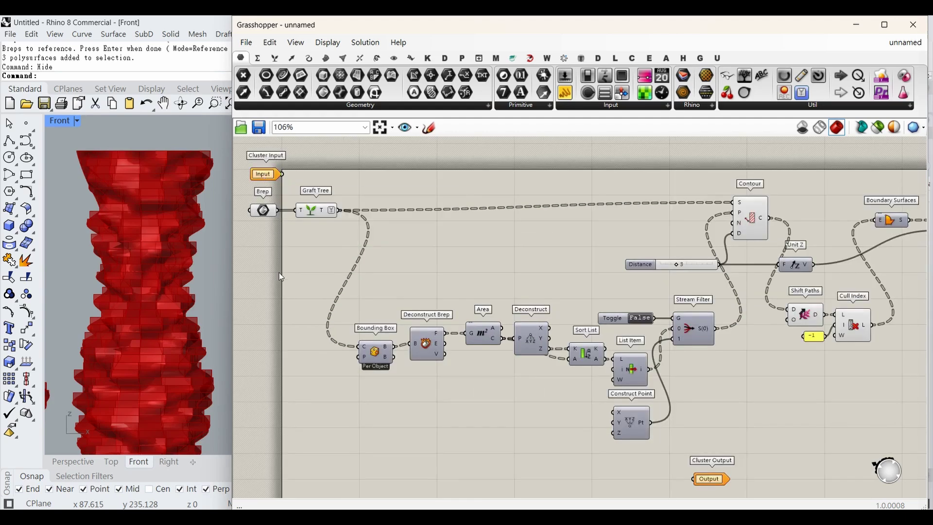
# - Paste two more Cluster Inputs and place one above the False Toggle and the other above the Distance slider
pyautogui.hotkey('ctrl', 'v')
pyautogui.moveTo(582, 317); pyautogui.dragTo(614, 298)
pyautogui.click(615, 319)
pyautogui.click(615, 302)
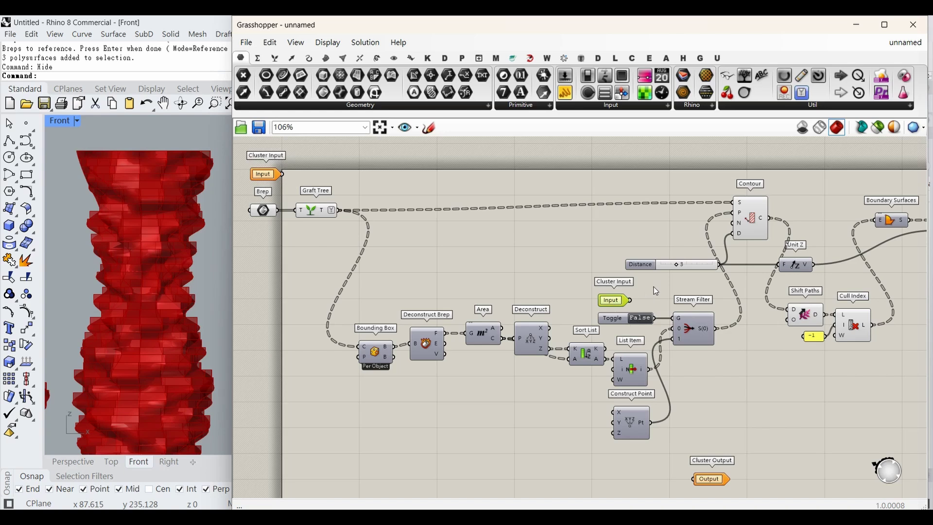
pyautogui.hotkey('ctrl', 'v')
pyautogui.moveTo(583, 318); pyautogui.dragTo(648, 268)
pyautogui.click(648, 266)
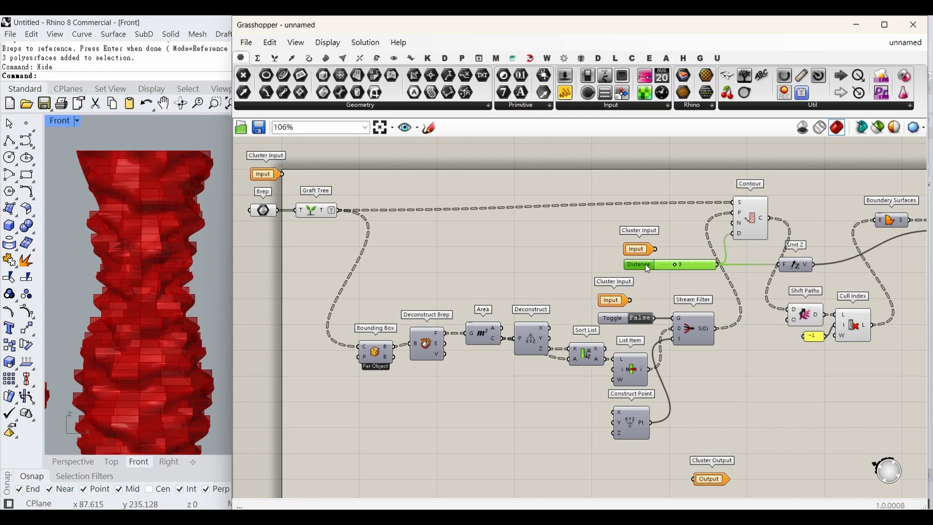
pyautogui.click(665, 295)
# - Place the Cluster Output beside Extrude's output at the end of the definition
pyautogui.moveTo(711, 487); pyautogui.dragTo(865, 277)
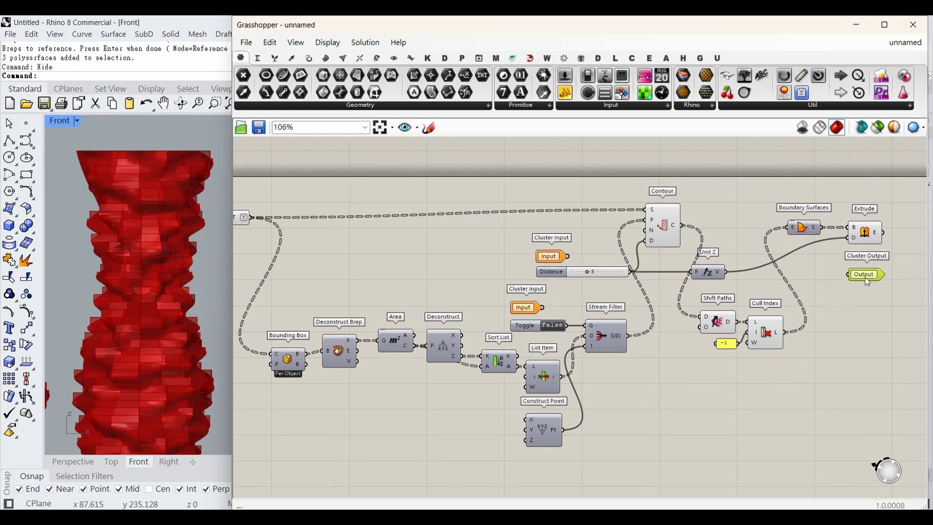
pyautogui.moveTo(868, 274); pyautogui.dragTo(905, 232)
pyautogui.click(877, 280)
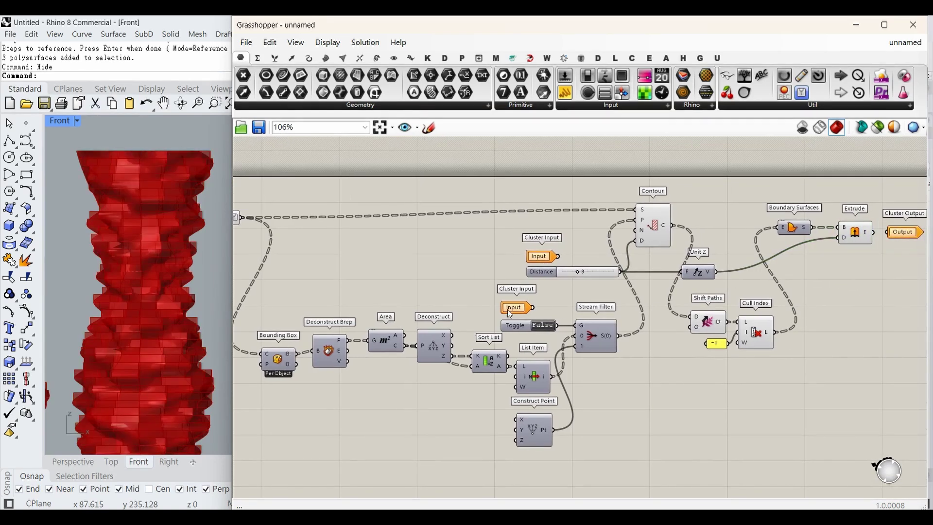
# - Connect the first Cluster Input to Graft Tree's T input and the one above the Toggle to Stream Filter's G input, replacing the existing wires
pyautogui.moveTo(358, 280); pyautogui.dragTo(452, 264, button='right')
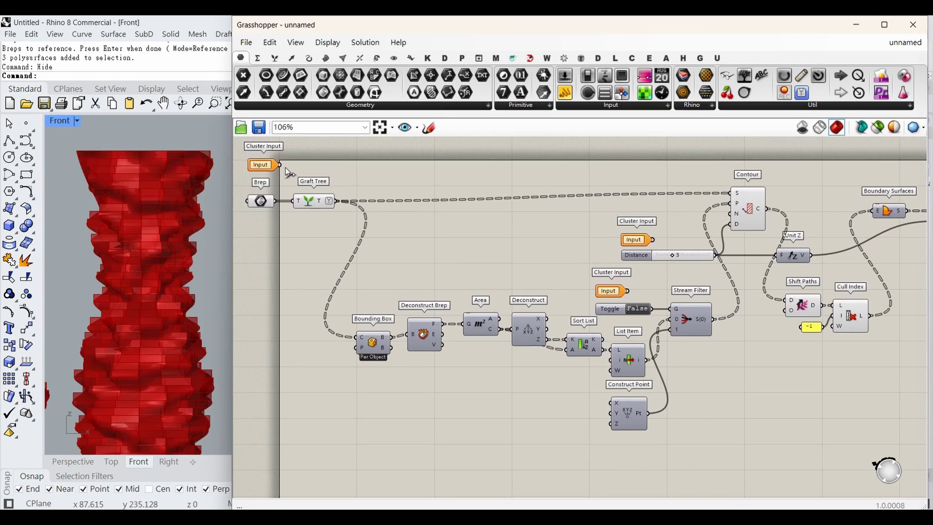
pyautogui.moveTo(281, 164); pyautogui.dragTo(297, 201)
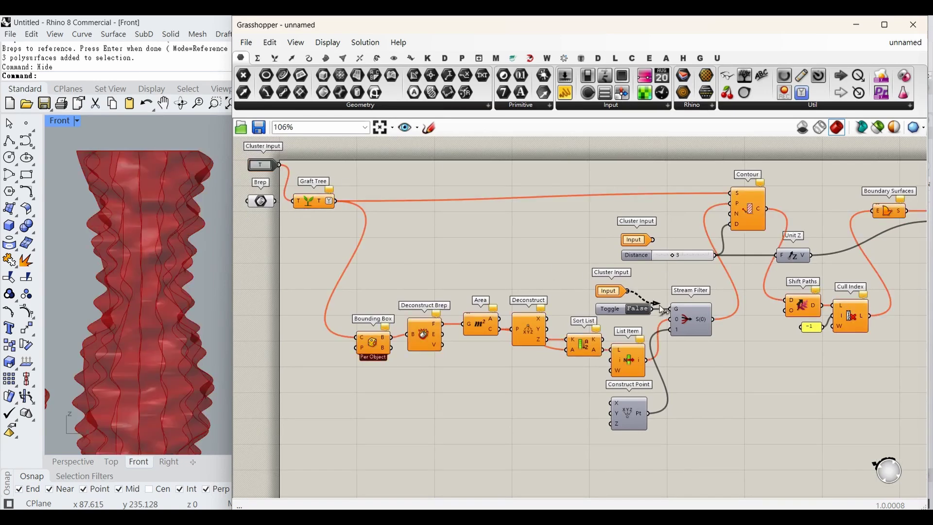
pyautogui.moveTo(662, 307); pyautogui.dragTo(667, 309)
# - Transfer the Distance slider's outgoing wires to the Cluster Input above it and connect Extrude's E output to the Cluster Output
pyautogui.click(715, 253)
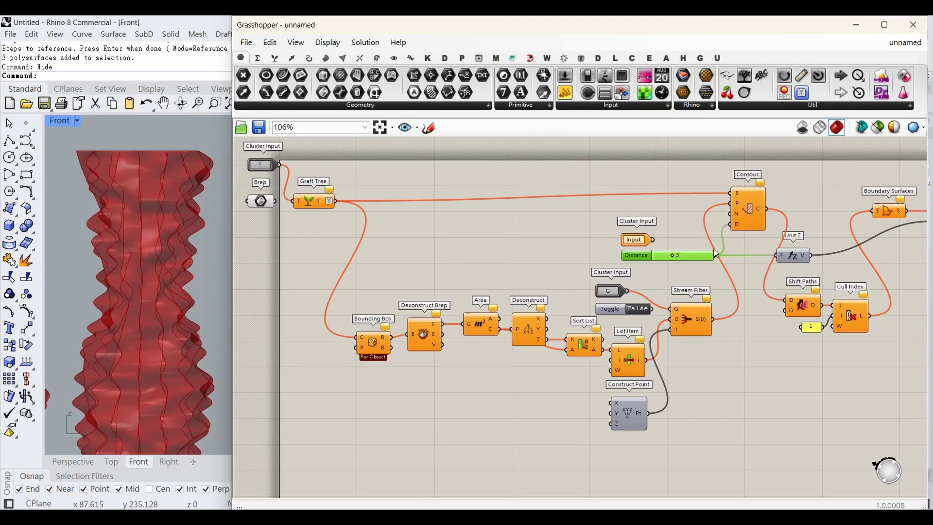
pyautogui.keyDown('ctrl'); pyautogui.keyDown('shift'); pyautogui.moveTo(716, 253); pyautogui.dragTo(653, 240); pyautogui.keyUp('shift'); pyautogui.keyUp('ctrl')
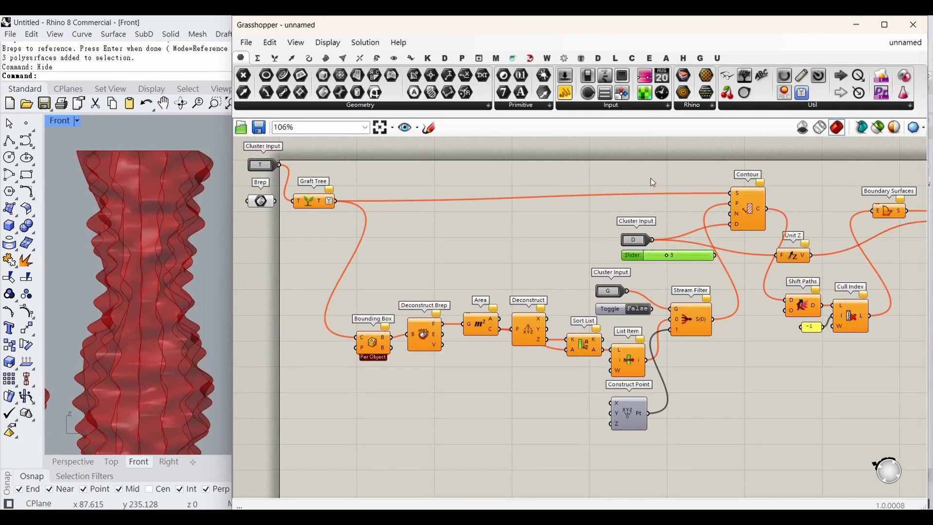
pyautogui.click(651, 179)
pyautogui.moveTo(768, 263); pyautogui.dragTo(669, 265, button='right')
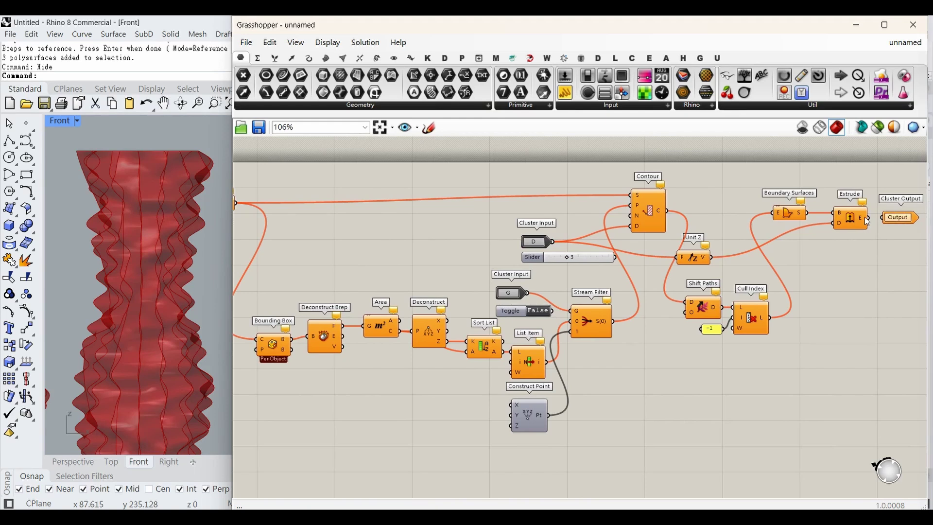
pyautogui.moveTo(882, 218); pyautogui.dragTo(882, 217)
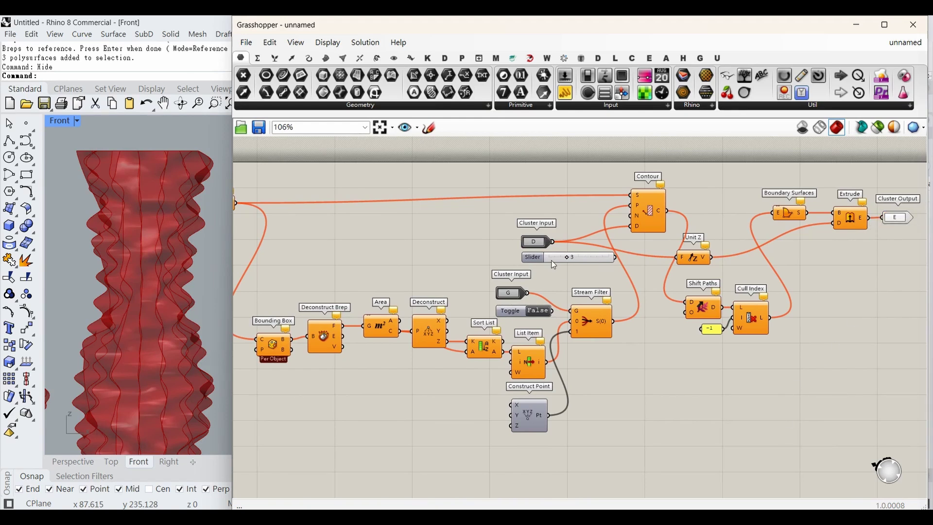
# - Move the disconnected slider, Toggle and Brep parameter together outside the definition, below the Cluster Input that feeds Graft Tree
pyautogui.moveTo(540, 260); pyautogui.dragTo(287, 410)
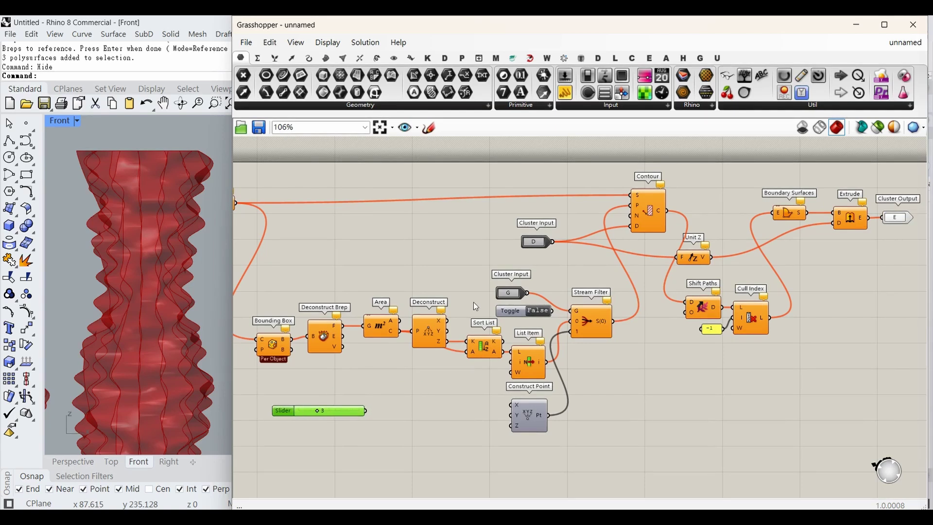
pyautogui.moveTo(516, 314); pyautogui.dragTo(270, 383)
pyautogui.moveTo(293, 412); pyautogui.dragTo(360, 409, button='right')
pyautogui.moveTo(360, 409); pyautogui.dragTo(255, 319)
pyautogui.keyDown('shift'); pyautogui.click(290, 217); pyautogui.keyUp('shift')
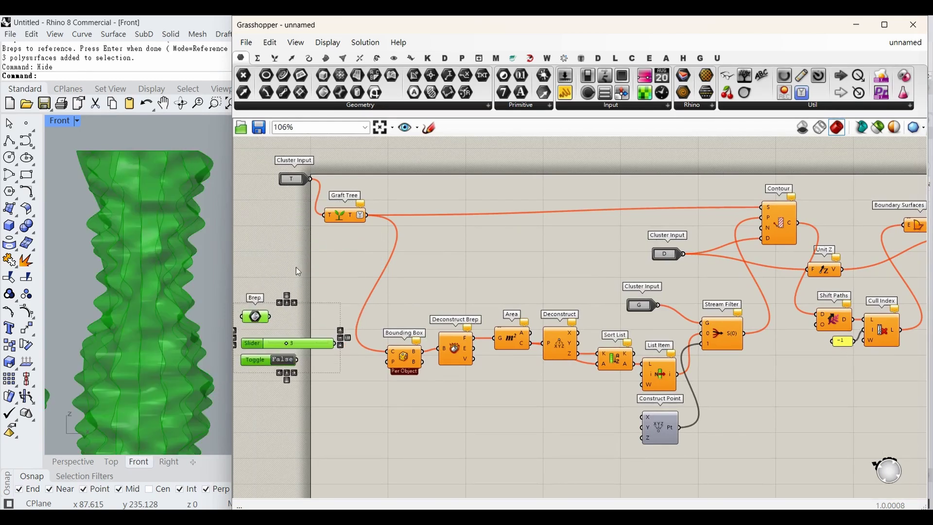
pyautogui.click(295, 267)
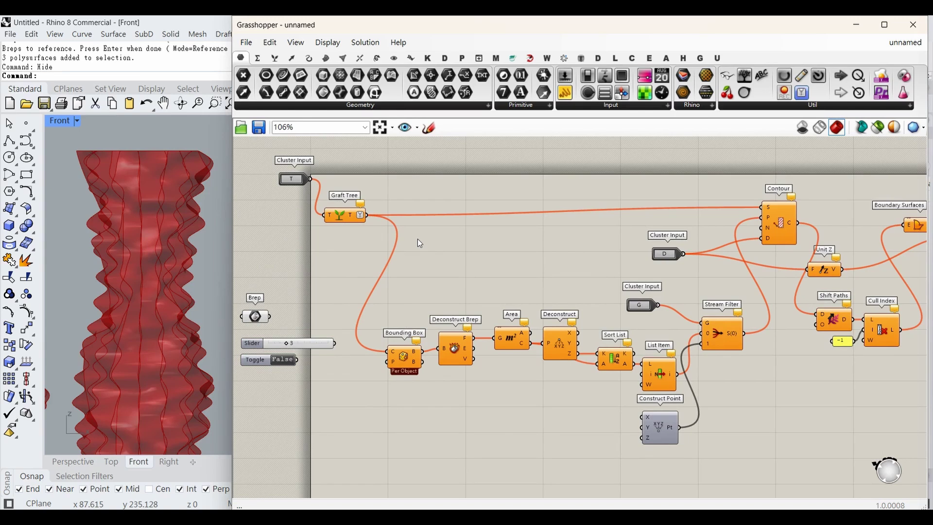
# - Examine the Name, Nickname and Description properties of the Cluster Input feeding Graft Tree without changing them
pyautogui.doubleClick(294, 178)
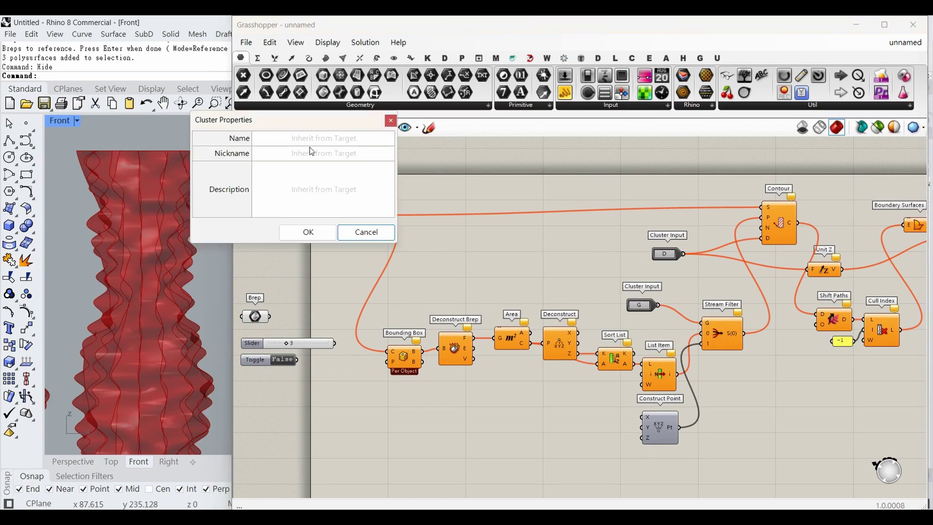
pyautogui.moveTo(310, 125); pyautogui.dragTo(448, 173)
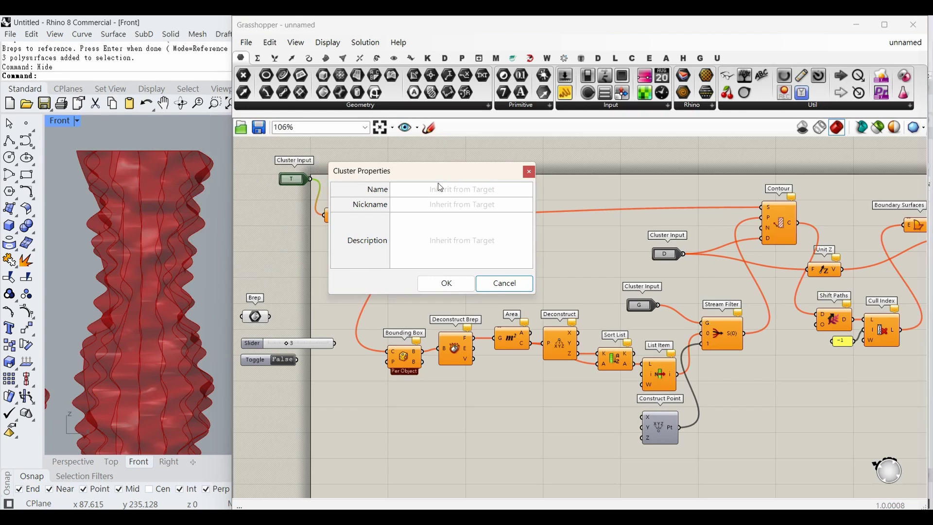
pyautogui.click(438, 189)
pyautogui.click(446, 206)
pyautogui.click(468, 235)
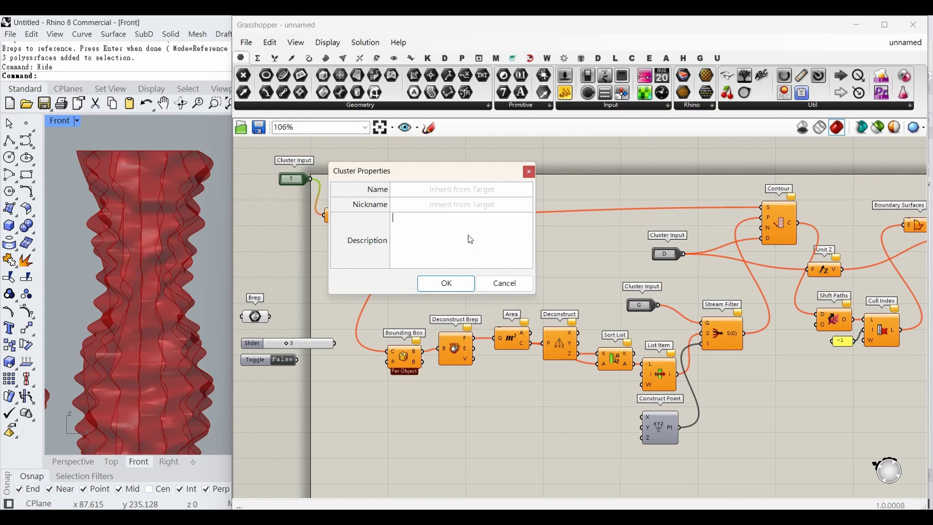
pyautogui.click(508, 281)
pyautogui.click(517, 267)
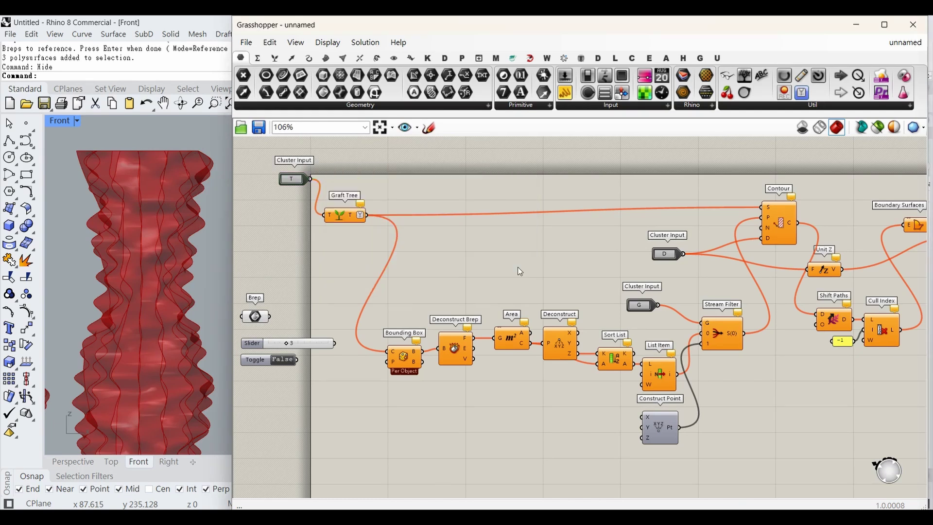
# - Add a temporary Circle component, examine its name and input descriptions as a labelling reference, and delete it
pyautogui.click(308, 58)
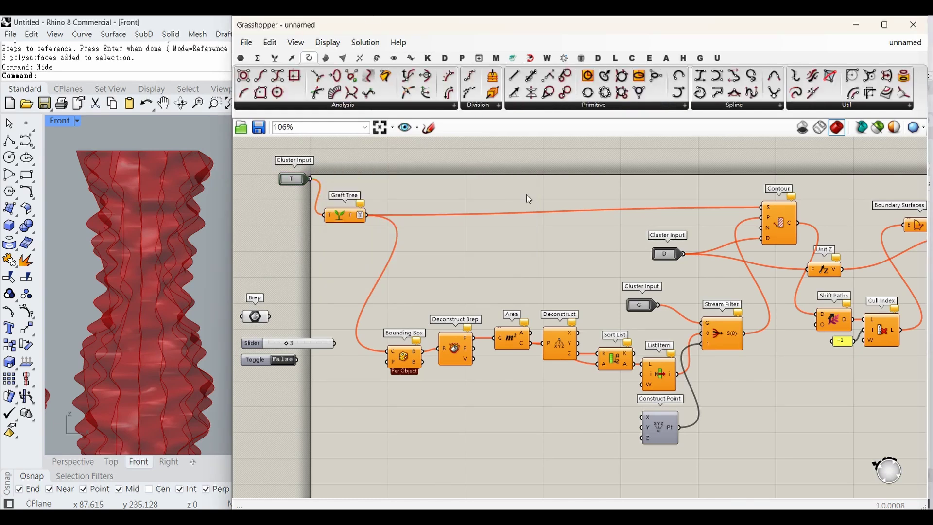
pyautogui.moveTo(586, 78); pyautogui.dragTo(524, 258)
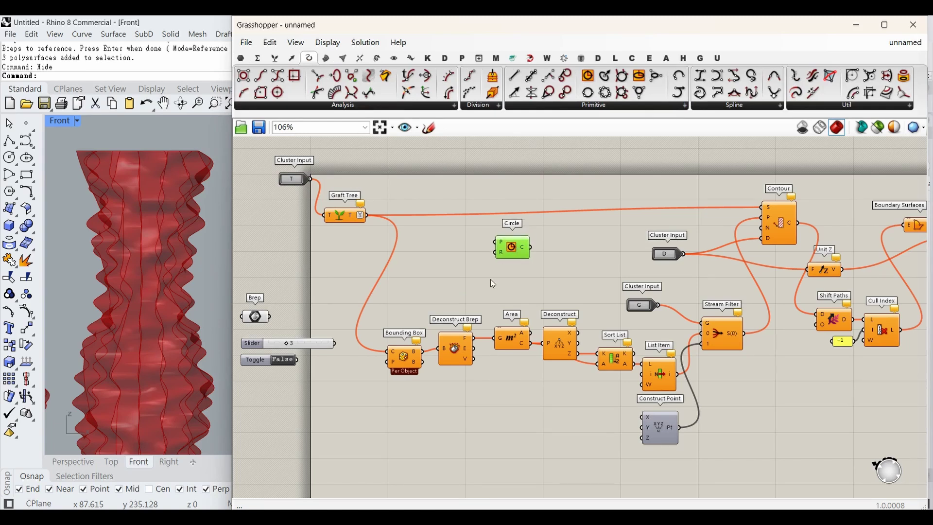
pyautogui.scroll(1, 502, 244)
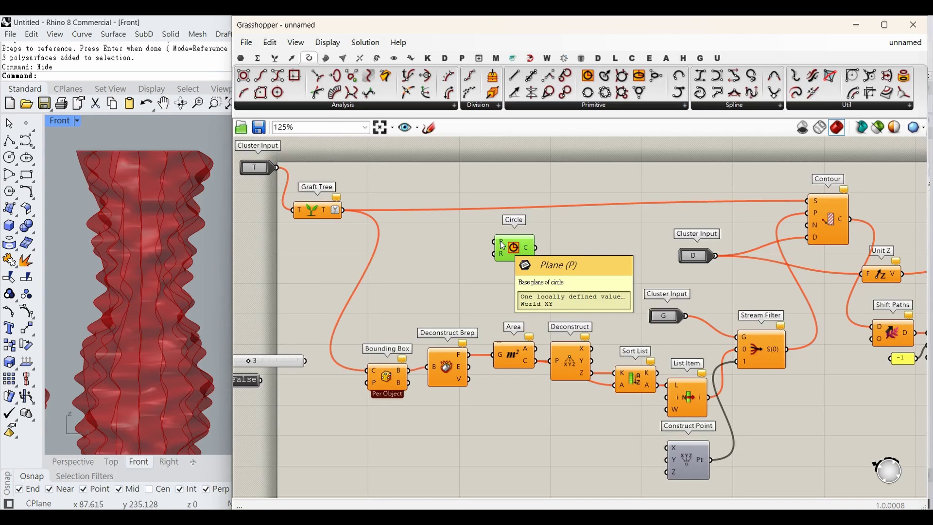
pyautogui.click(491, 235)
pyautogui.moveTo(500, 241); pyautogui.dragTo(503, 246)
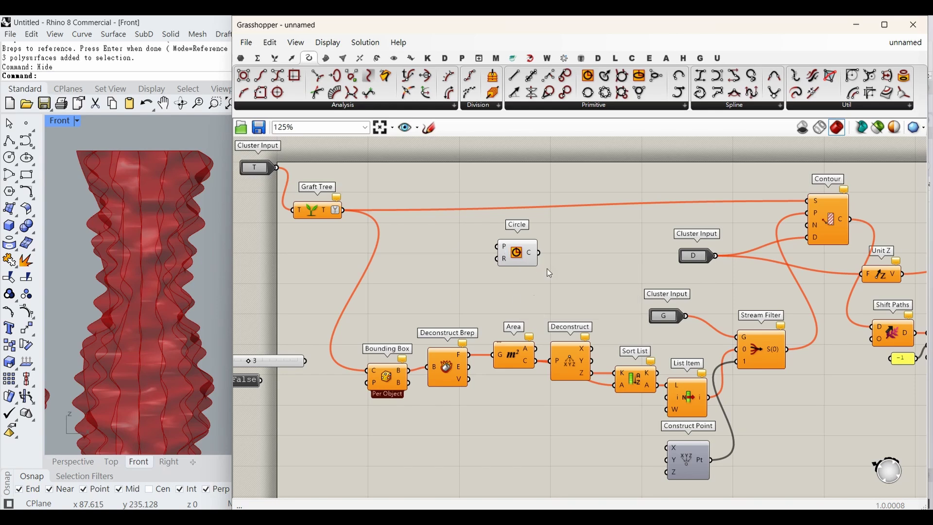
pyautogui.moveTo(508, 251)
pyautogui.click(519, 254)
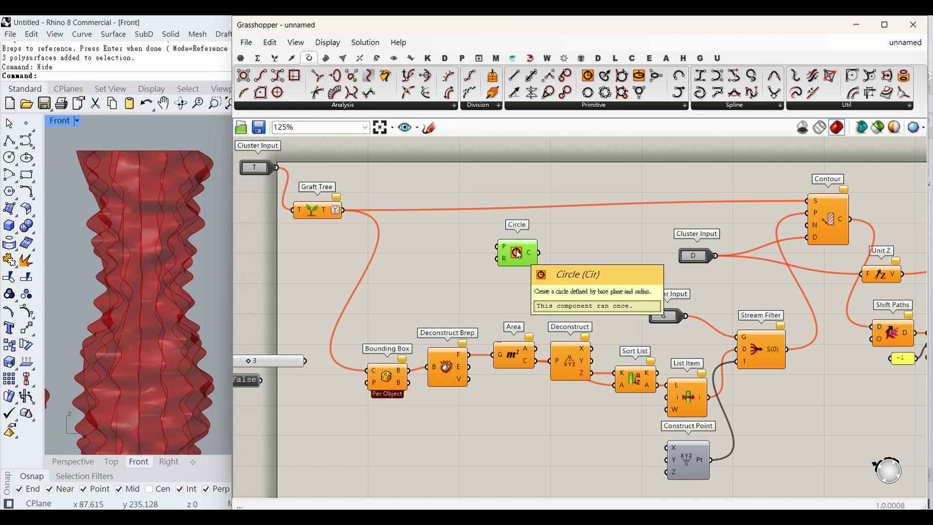
pyautogui.moveTo(518, 254); pyautogui.dragTo(532, 267, button='right')
pyautogui.press('Delete')
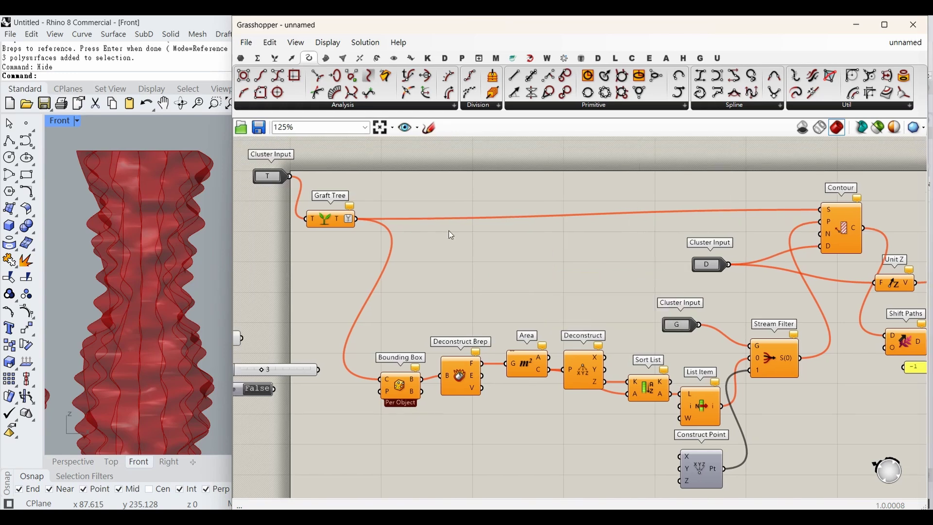
# - Set the name of the Cluster Input feeding Graft Tree to Breps and its nickname to B
pyautogui.doubleClick(273, 178)
pyautogui.press('capslock')
pyautogui.write('B')
pyautogui.press('capslock')
pyautogui.write('re')
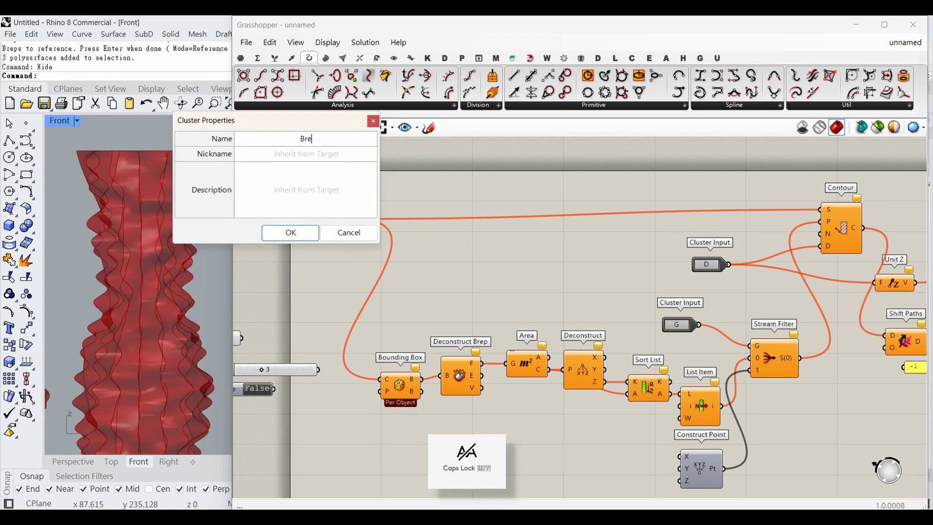
pyautogui.write('ps')
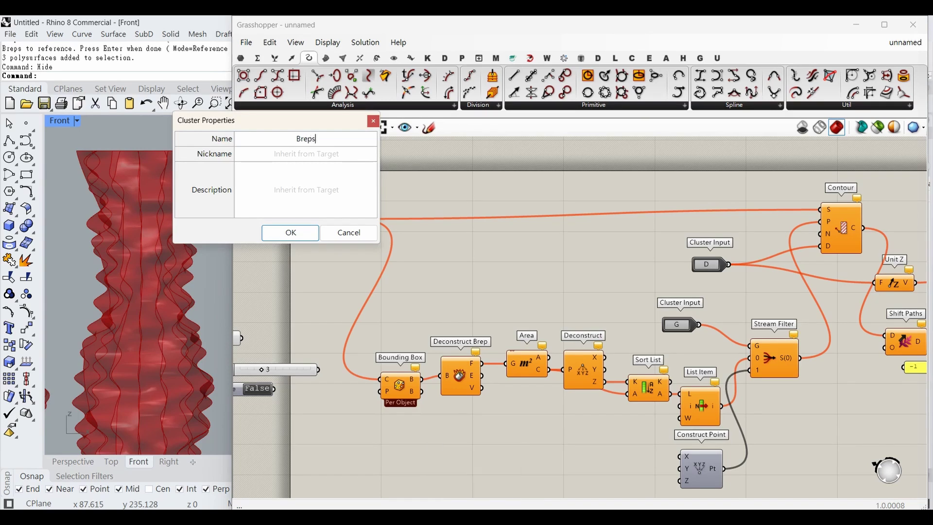
pyautogui.click(316, 151)
pyautogui.press('capslock')
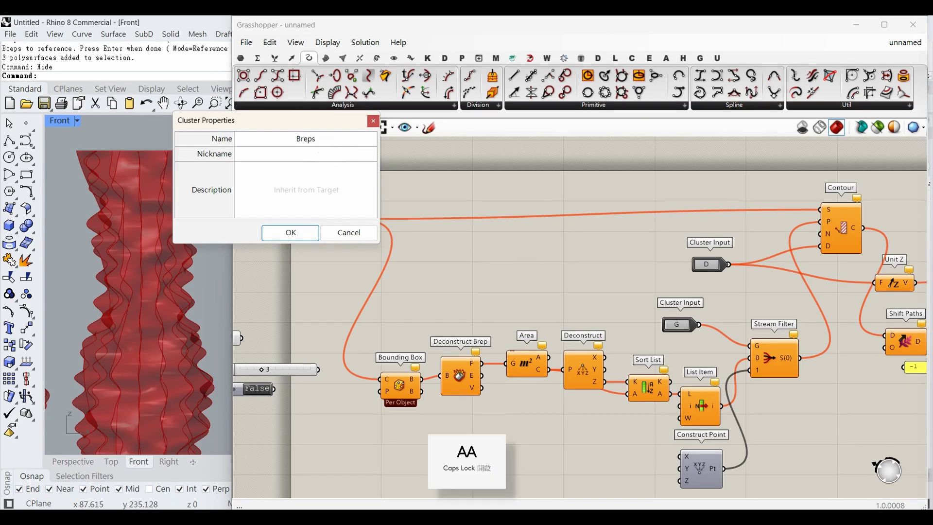
pyautogui.write('B')
# - Give the Breps Cluster Input a description ending in 輸入, accept its properties and align it beside Graft Tree
pyautogui.click(319, 181)
pyautogui.press('capslock')
pyautogui.write('型ㄓㄨㄤ')
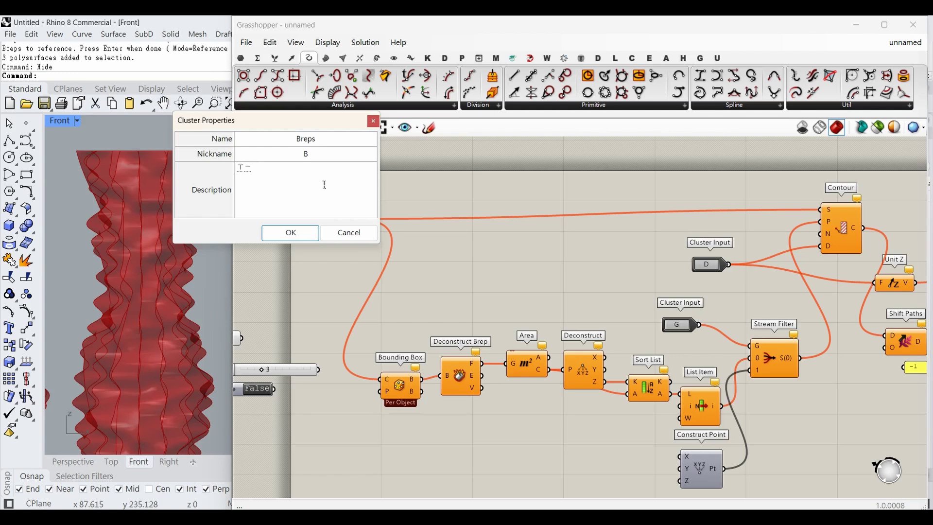
pyautogui.write('輸入')
pyautogui.press('Return')
pyautogui.doubleClick(306, 239)
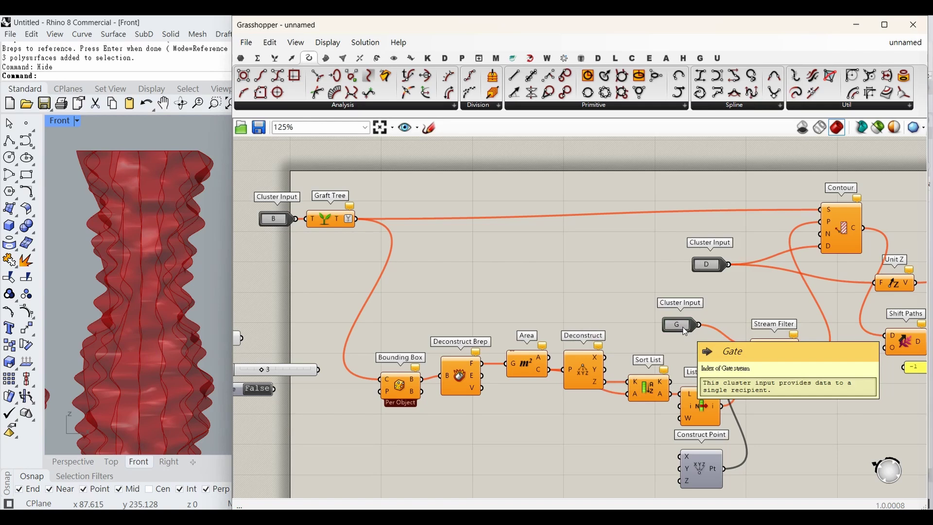
# - Set the name and nickname of the Cluster Input feeding Stream Filter to bool and its description to 布林值切換
pyautogui.doubleClick(683, 328)
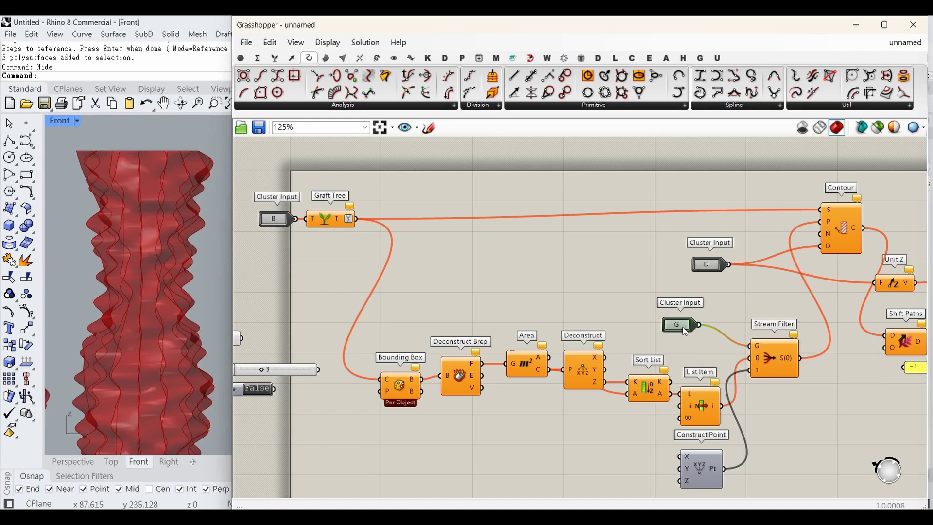
pyautogui.click(678, 292)
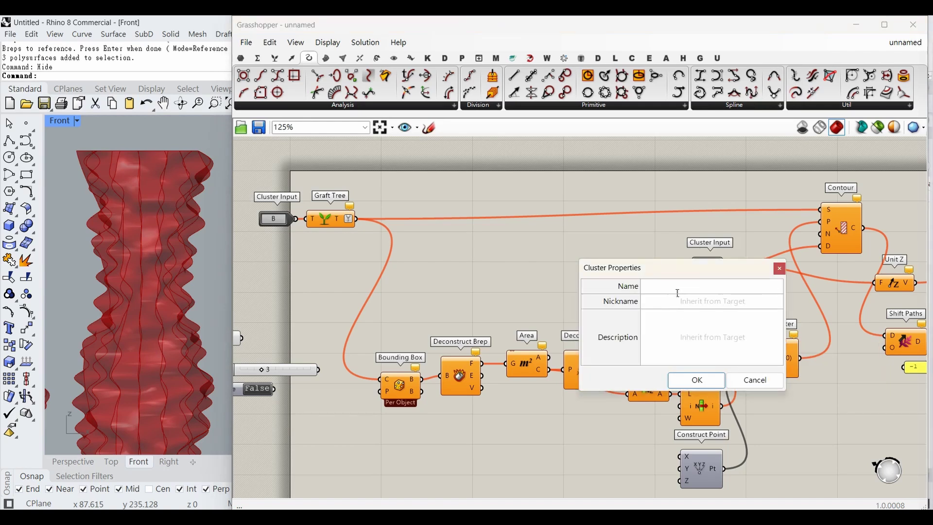
pyautogui.write('bool')
pyautogui.click(727, 305)
pyautogui.write('bool')
pyautogui.click(724, 348)
pyautogui.write('布林值')
pyautogui.write('切換')
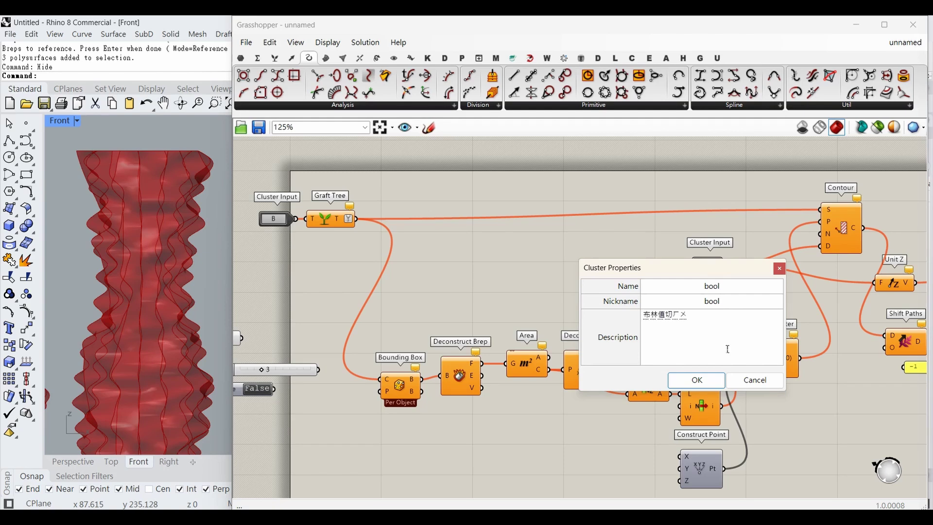
pyautogui.click(704, 385)
# - Name the Cluster Input feeding Contour and Unit Z thickness, with nickname T and description 板材厚度
pyautogui.doubleClick(704, 267)
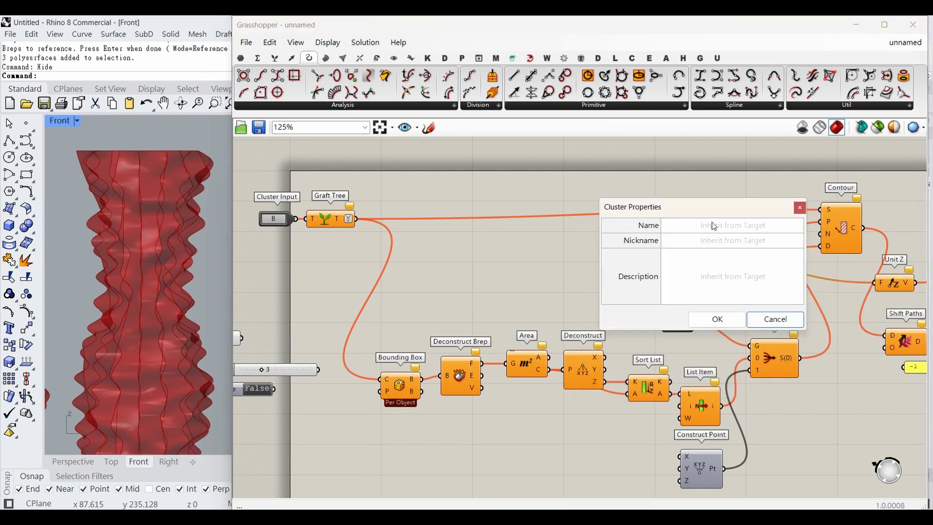
pyautogui.write('thickness')
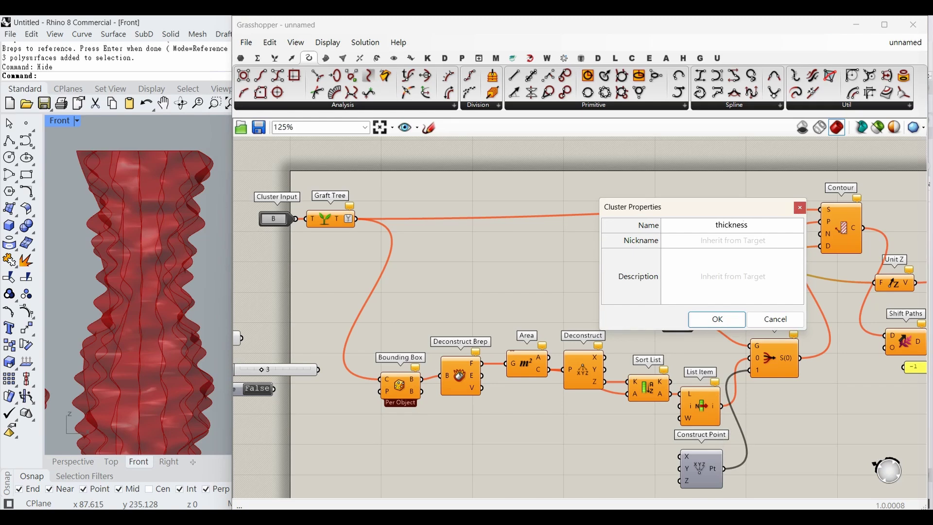
pyautogui.click(721, 242)
pyautogui.press('capslock')
pyautogui.write('T')
pyautogui.press('capslock')
pyautogui.press('Tab')
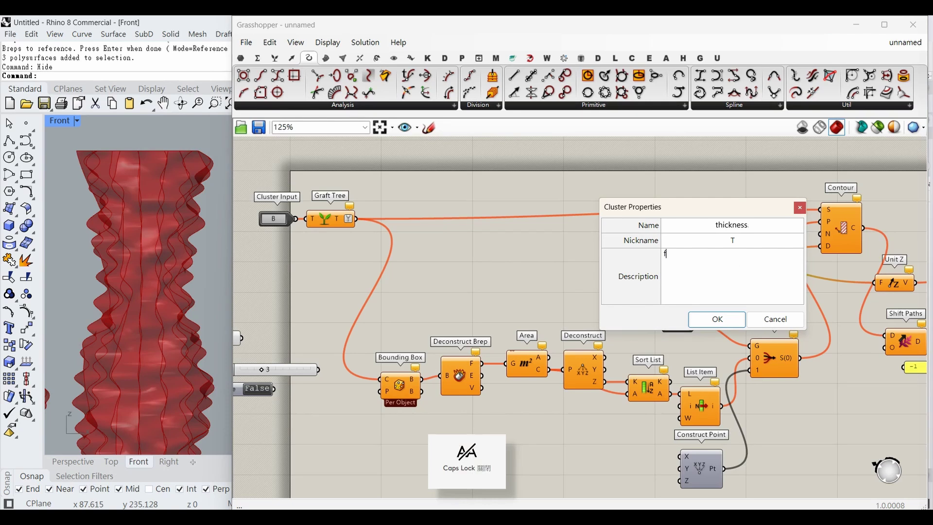
pyautogui.write('板材厚度')
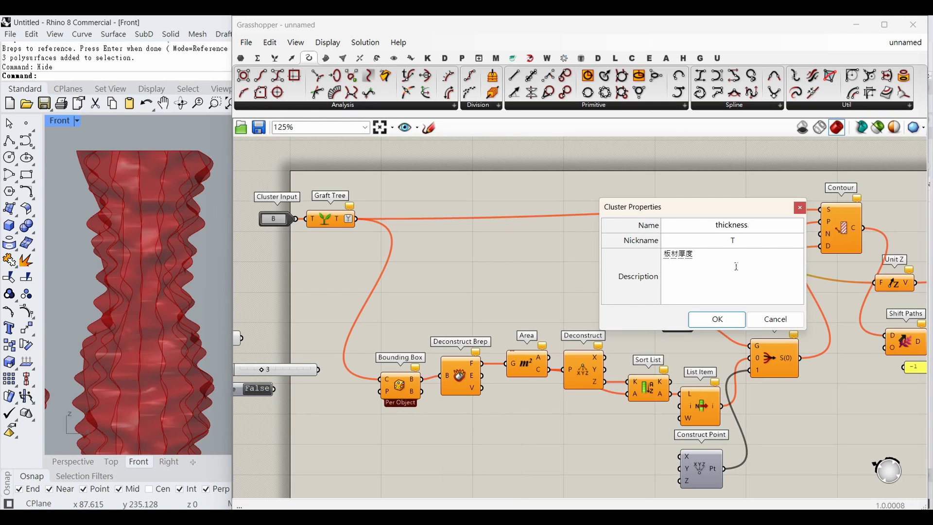
pyautogui.doubleClick(715, 324)
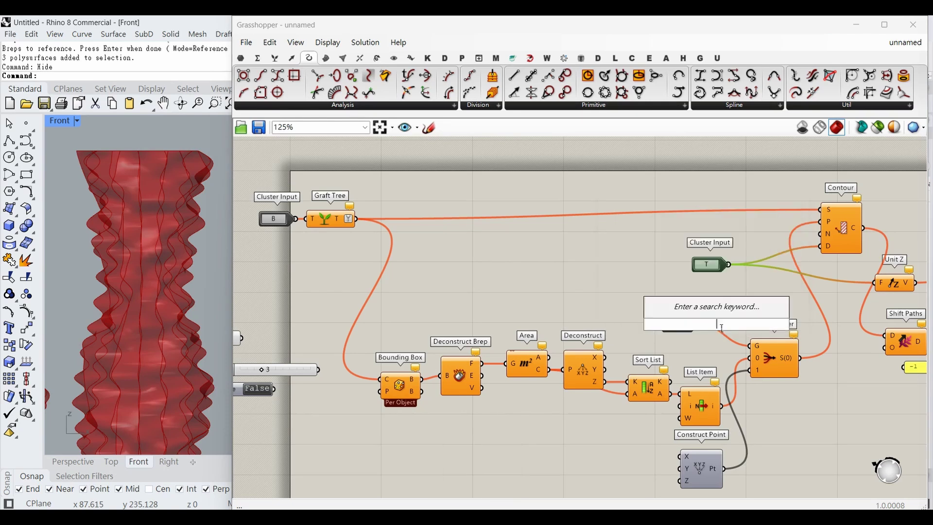
pyautogui.click(753, 293)
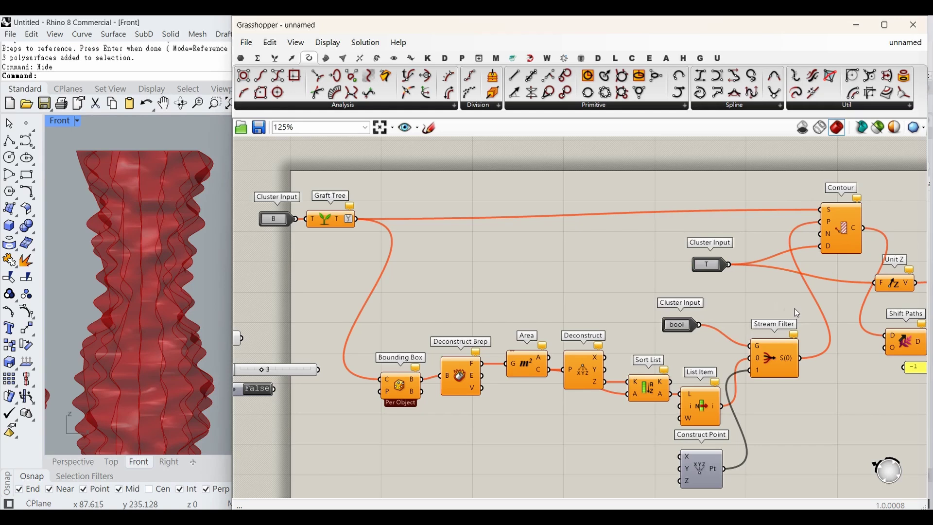
# - Select the whole slicing definition, including its Cluster Inputs and Cluster Output, and convert it into a cluster
pyautogui.moveTo(796, 312); pyautogui.dragTo(563, 296, button='right')
pyautogui.click(890, 220)
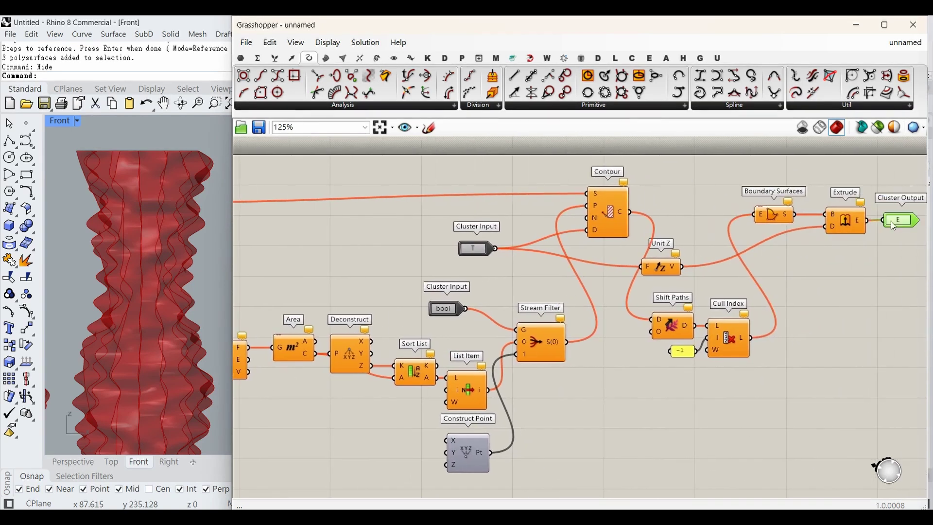
pyautogui.click(625, 293)
pyautogui.scroll(-2, 640, 290)
pyautogui.moveTo(647, 321); pyautogui.dragTo(696, 302, button='right')
pyautogui.scroll(-1, 625, 283)
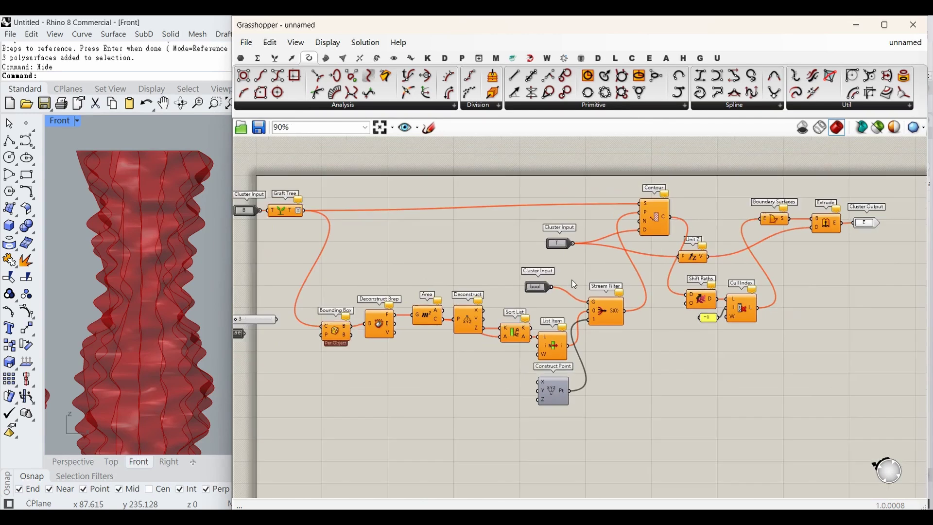
pyautogui.moveTo(580, 285); pyautogui.dragTo(593, 285, button='right')
pyautogui.moveTo(904, 430); pyautogui.dragTo(327, 176)
pyautogui.scroll(2, 301, 233)
pyautogui.keyDown('shift'); pyautogui.moveTo(392, 250); pyautogui.dragTo(293, 191); pyautogui.keyUp('shift')
pyautogui.scroll(-1, 389, 247)
pyautogui.moveTo(464, 317); pyautogui.dragTo(539, 323, button='right')
pyautogui.scroll(-1, 637, 342)
pyautogui.scroll(-1, 769, 247)
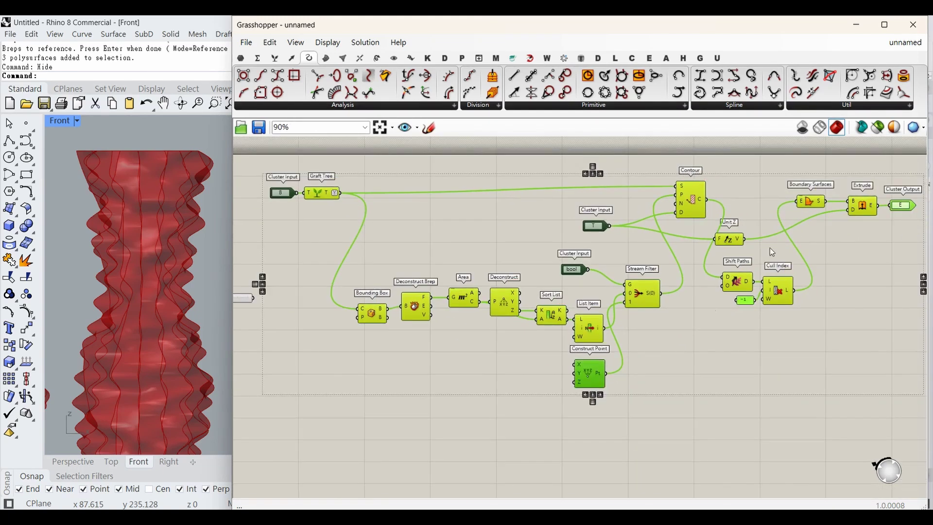
pyautogui.middleClick(503, 252)
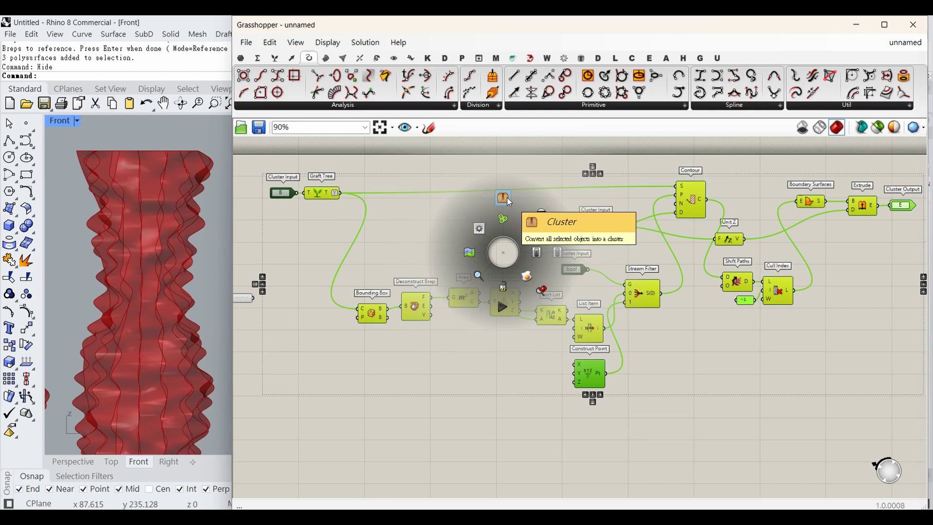
pyautogui.rightClick(416, 239)
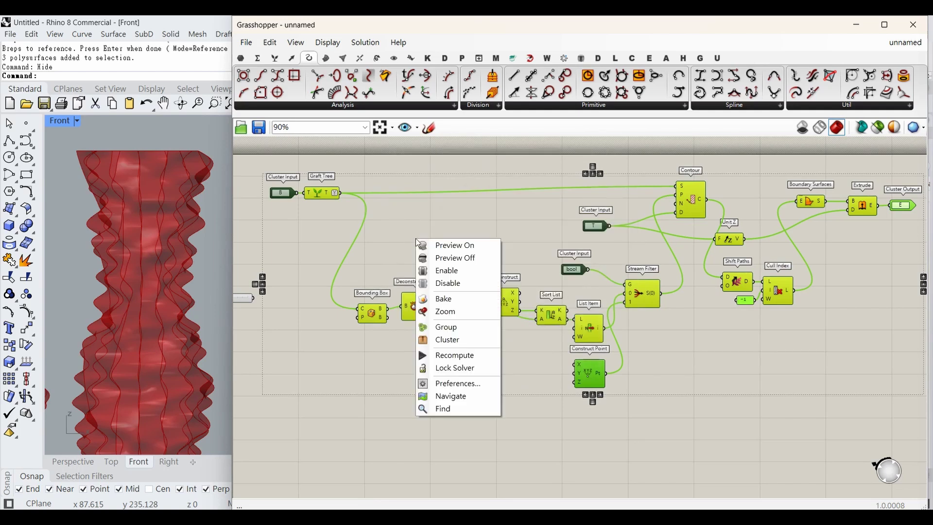
pyautogui.click(462, 340)
# - Place the cluster and its source components close together, and wire the Brep, slider and toggle to its B, T and bool inputs
pyautogui.moveTo(576, 284); pyautogui.dragTo(412, 266)
pyautogui.scroll(3, 421, 255)
pyautogui.moveTo(370, 300); pyautogui.dragTo(557, 316, button='right')
pyautogui.moveTo(397, 372); pyautogui.dragTo(307, 294)
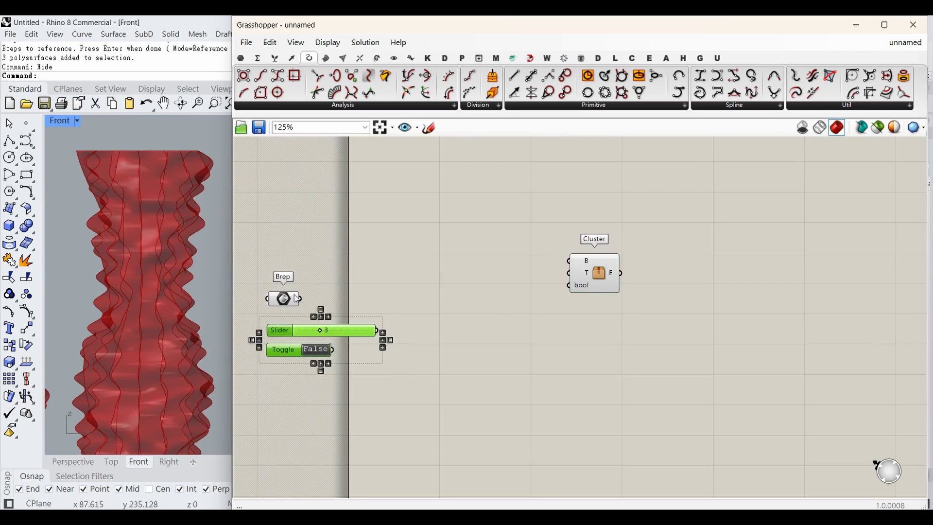
pyautogui.moveTo(342, 405); pyautogui.dragTo(245, 244)
pyautogui.moveTo(283, 307); pyautogui.dragTo(566, 276)
pyautogui.click(510, 250)
pyautogui.click(515, 233)
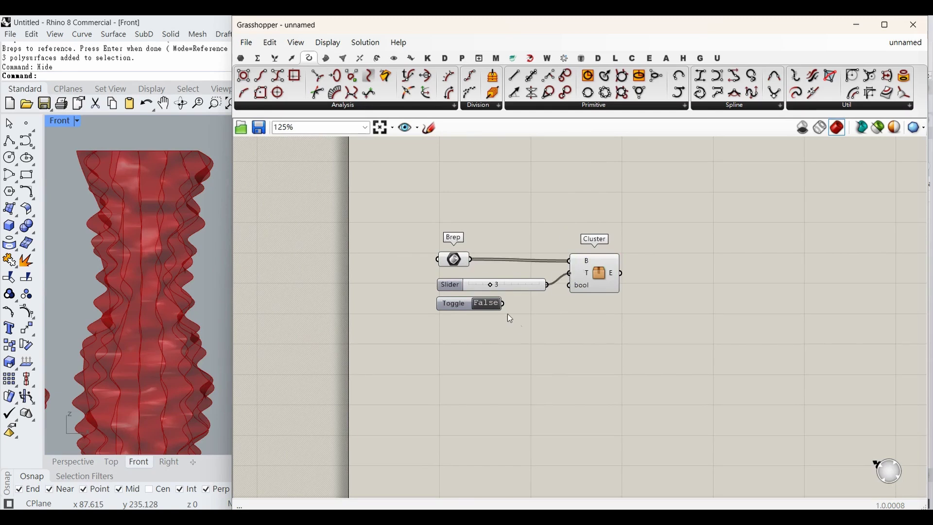
pyautogui.moveTo(504, 304); pyautogui.dragTo(567, 290)
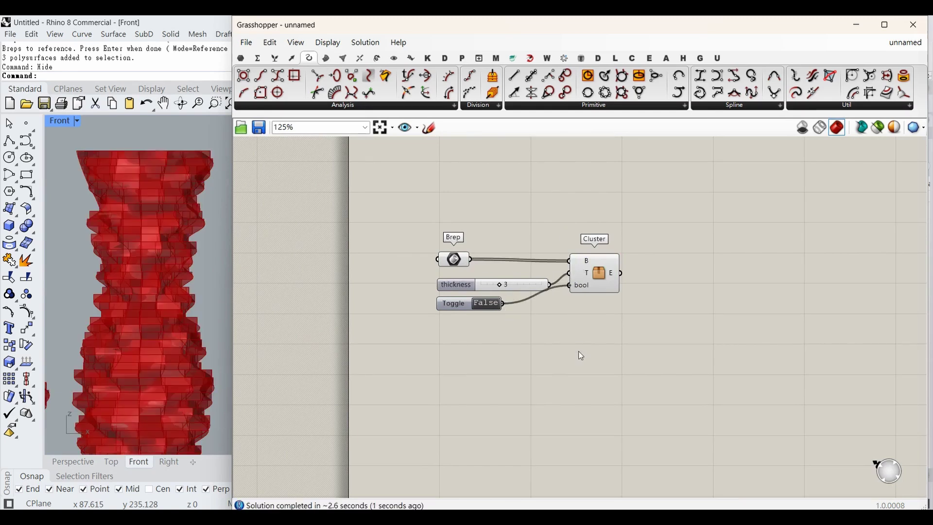
# - Widen the Rhino viewport beside the Grasshopper canvas and turn off the Brep component's preview
pyautogui.moveTo(233, 182); pyautogui.dragTo(340, 181)
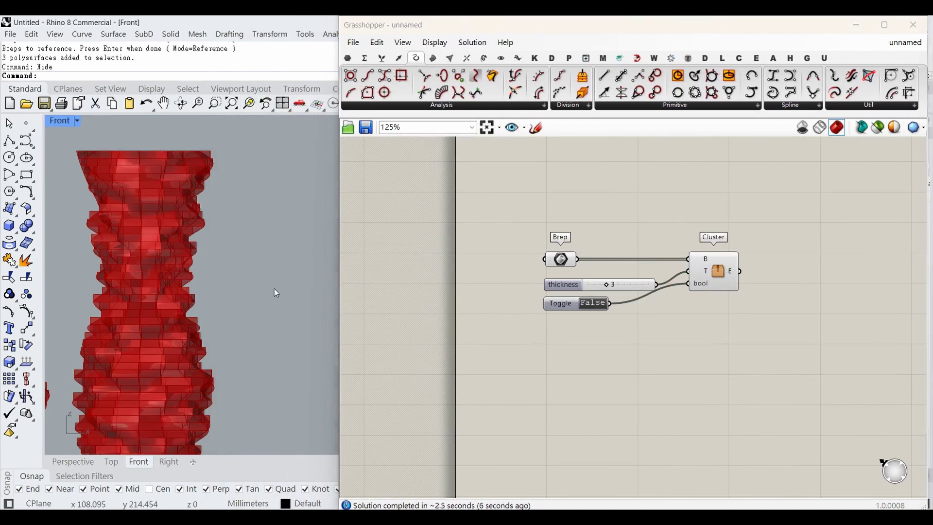
pyautogui.scroll(-2, 248, 235)
pyautogui.scroll(-2, 248, 235)
pyautogui.click(567, 259)
pyautogui.middleClick(567, 259)
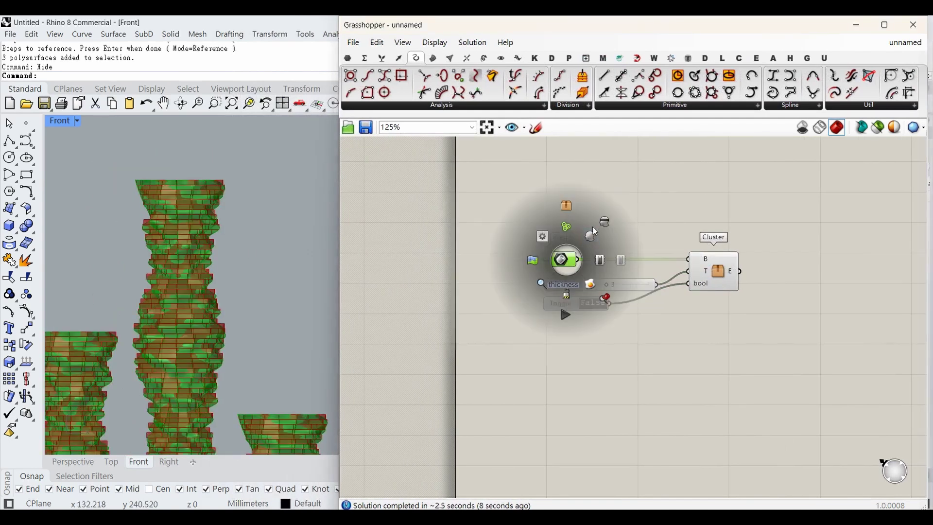
pyautogui.click(603, 218)
# - Switch the toggle to True and back to False to compare the cluster's slices at the column bases
pyautogui.moveTo(238, 311); pyautogui.dragTo(282, 184, button='right')
pyautogui.scroll(8, 242, 251)
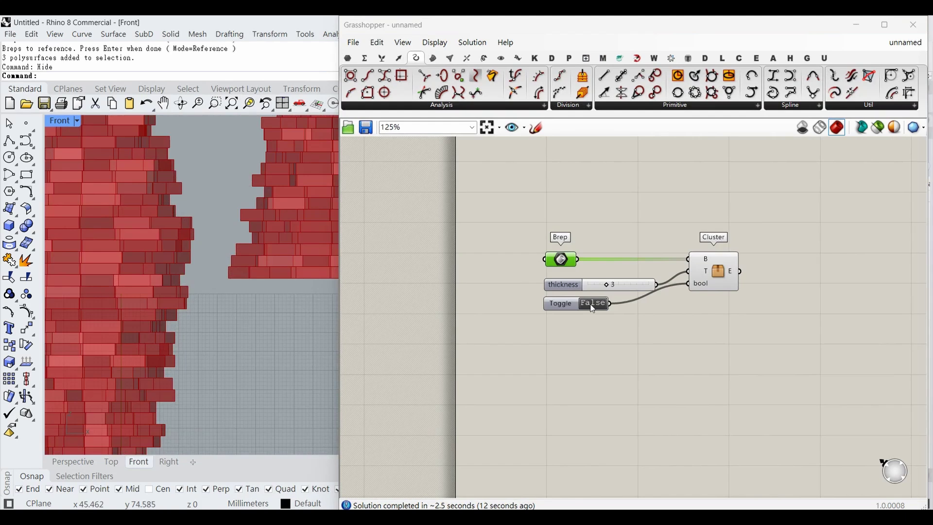
pyautogui.click(718, 274)
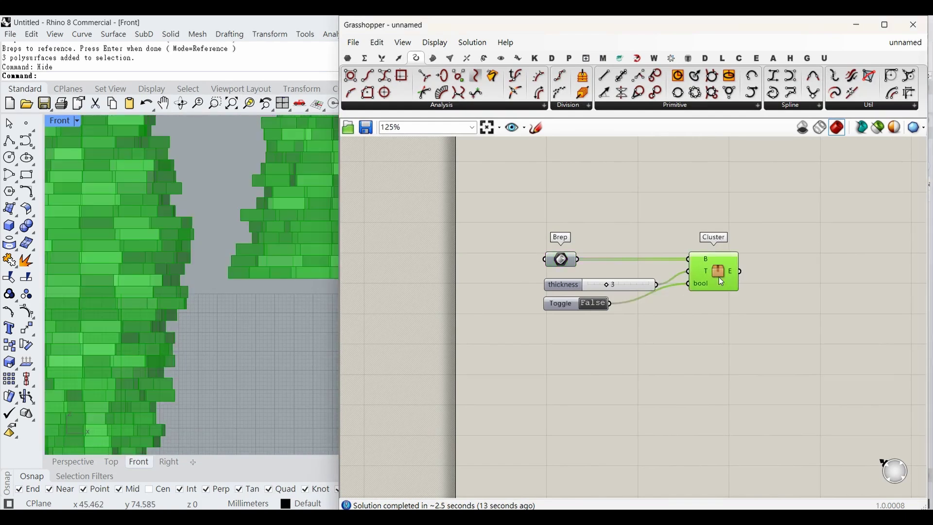
pyautogui.doubleClick(597, 307)
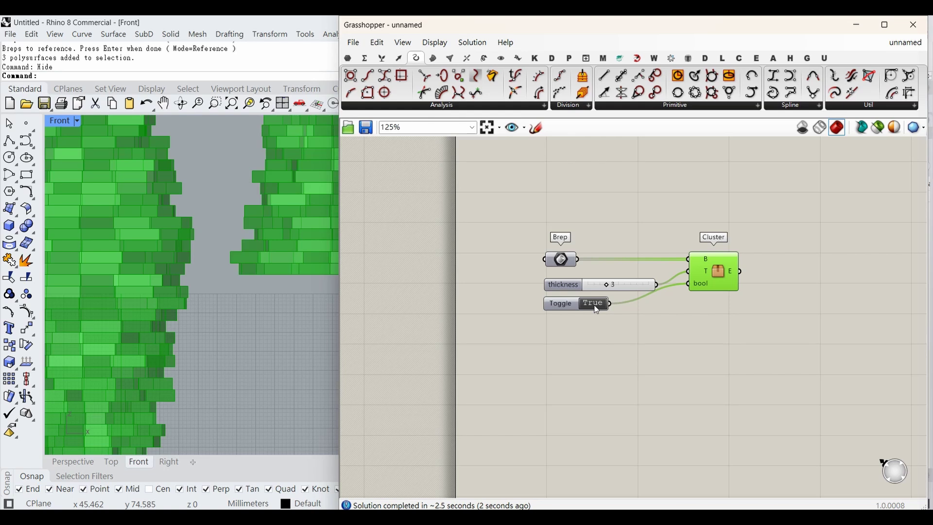
pyautogui.doubleClick(596, 305)
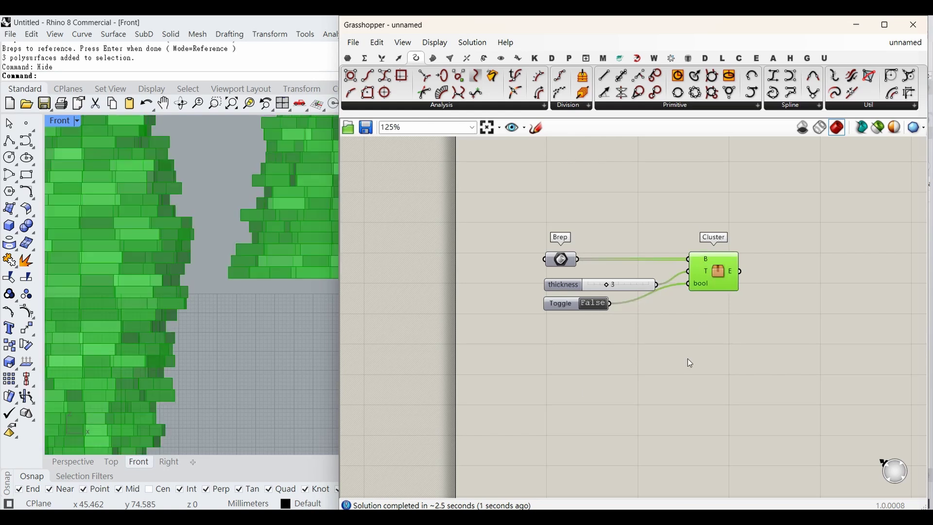
pyautogui.click(689, 363)
# - Set the thickness slider to 5 and view the resulting layers on the columns
pyautogui.click(630, 290)
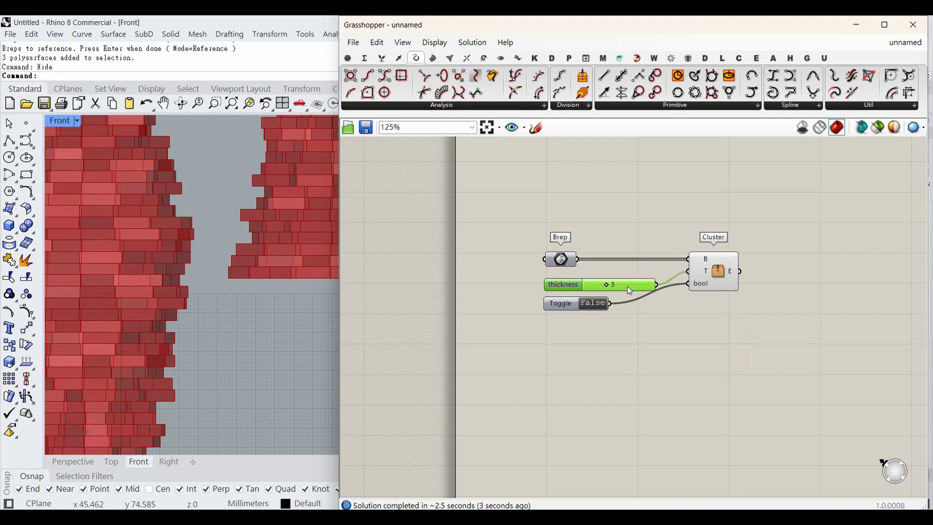
pyautogui.doubleClick(629, 290)
pyautogui.press('BackSpace')
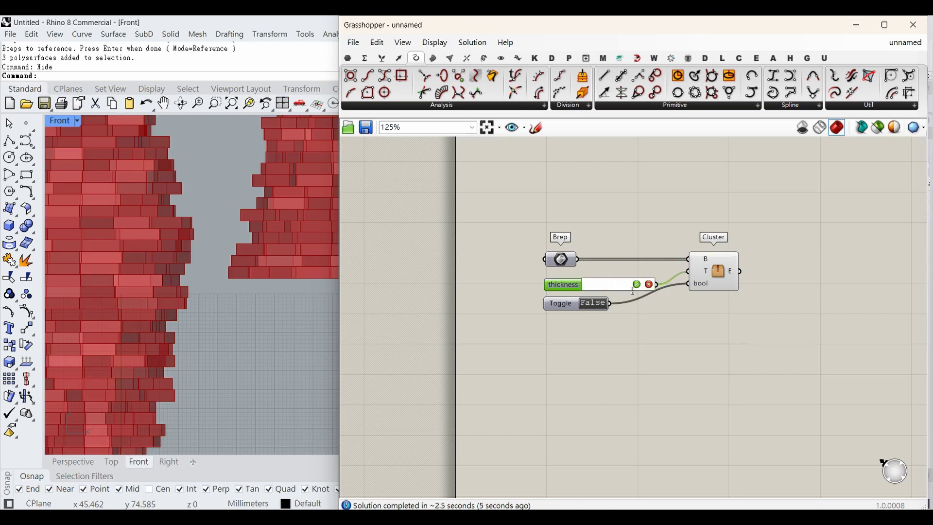
pyautogui.write('5')
pyautogui.press('Return')
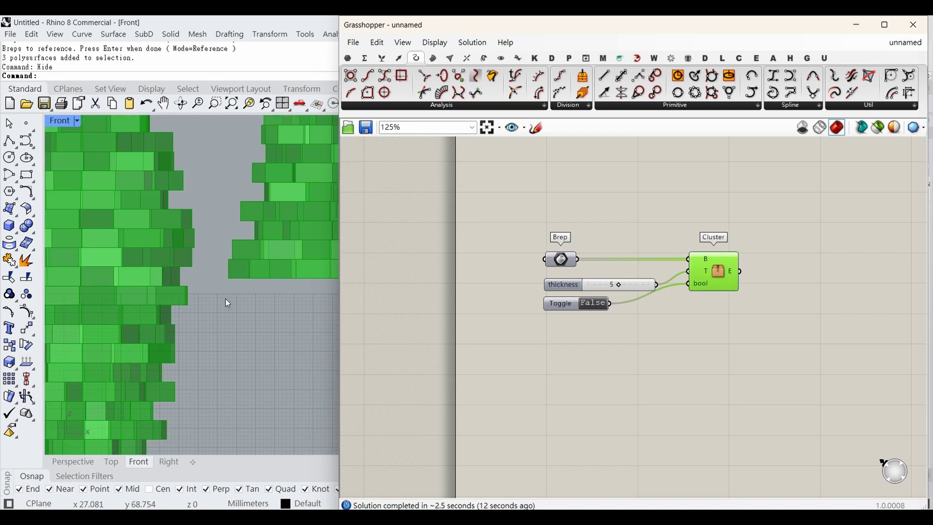
pyautogui.scroll(-11, 225, 299)
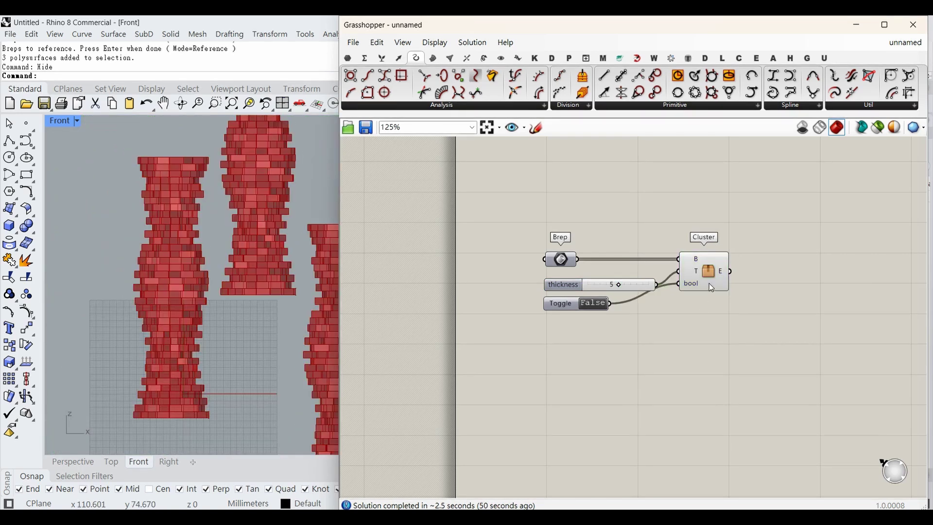
# - Open the cluster for editing and nudge the Graft Tree component beside its Cluster Input
pyautogui.moveTo(710, 283)
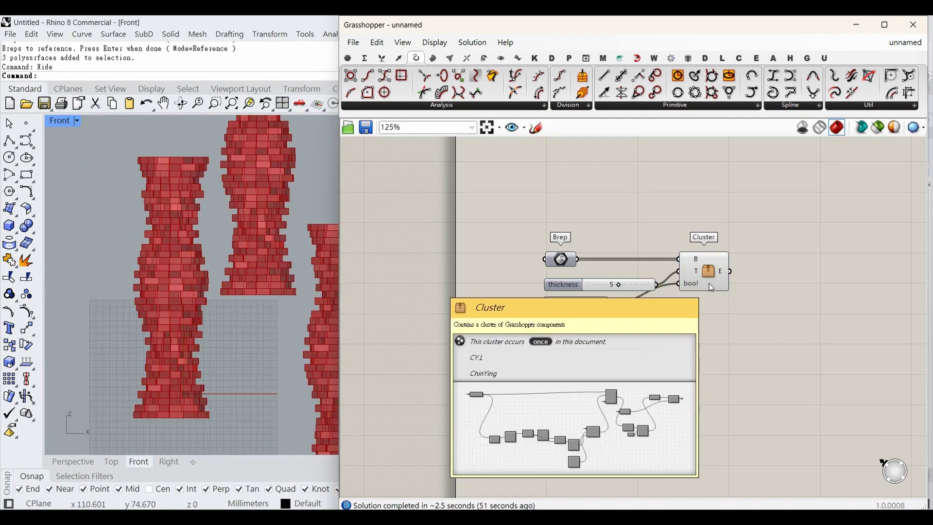
pyautogui.click(709, 284)
pyautogui.rightClick(709, 273)
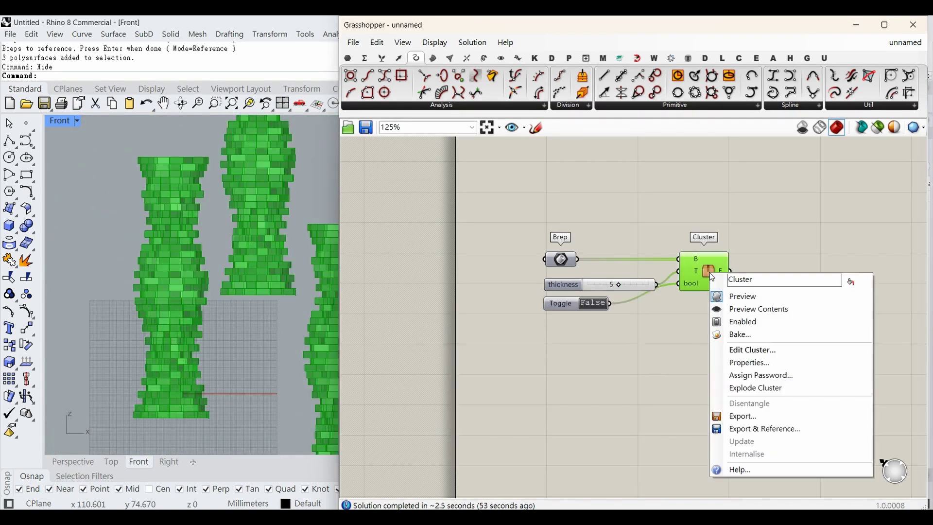
pyautogui.click(777, 355)
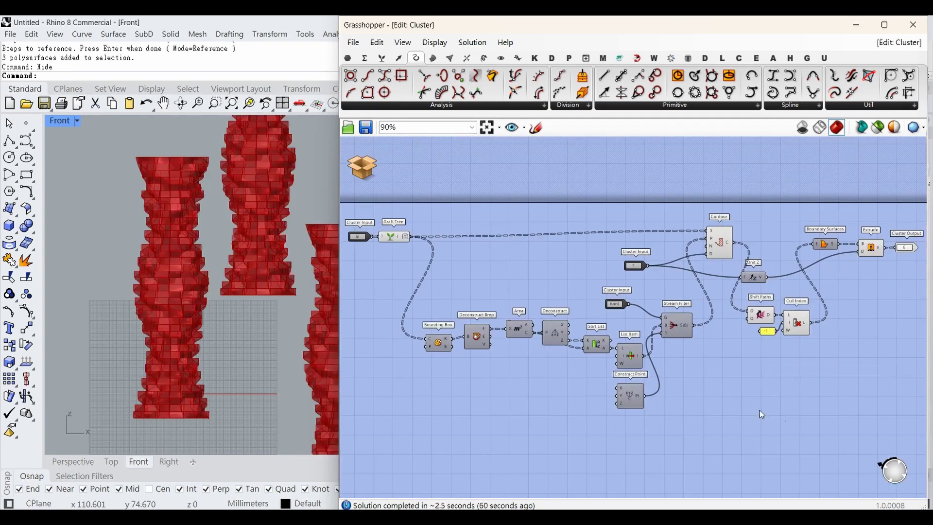
pyautogui.moveTo(394, 237); pyautogui.dragTo(397, 235)
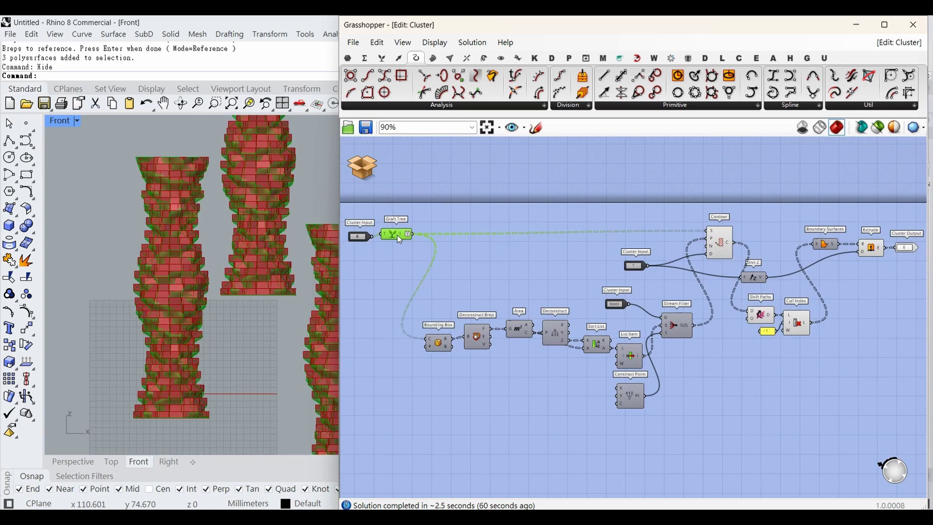
pyautogui.click(357, 237)
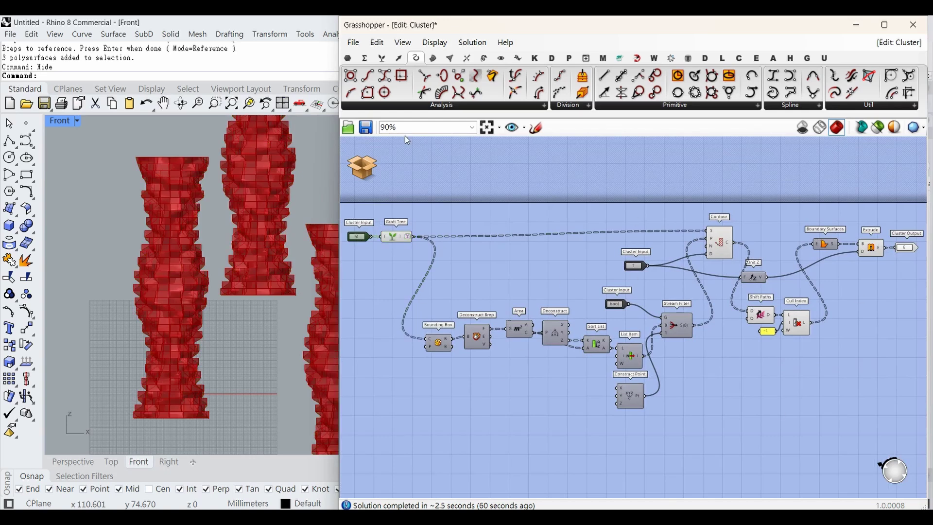
# - Save the changes to the cluster and return to the parent document
pyautogui.click(362, 172)
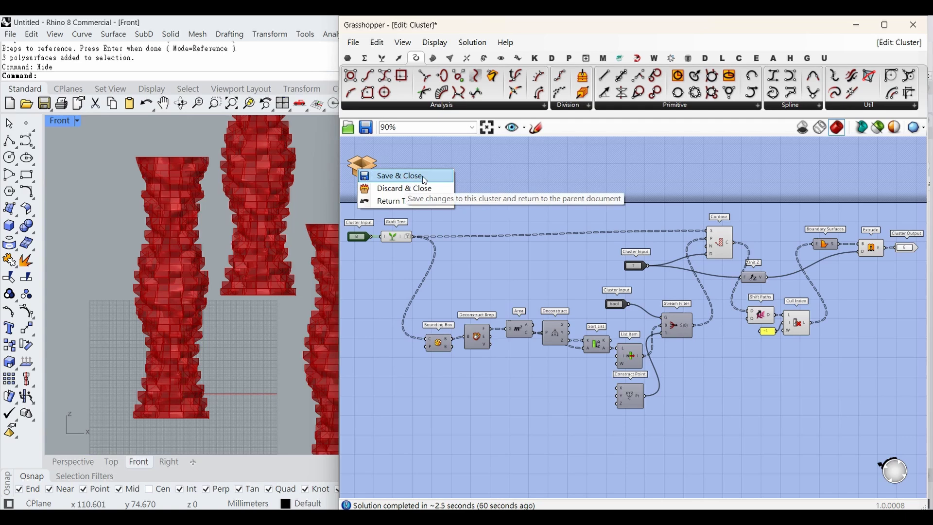
pyautogui.click(436, 177)
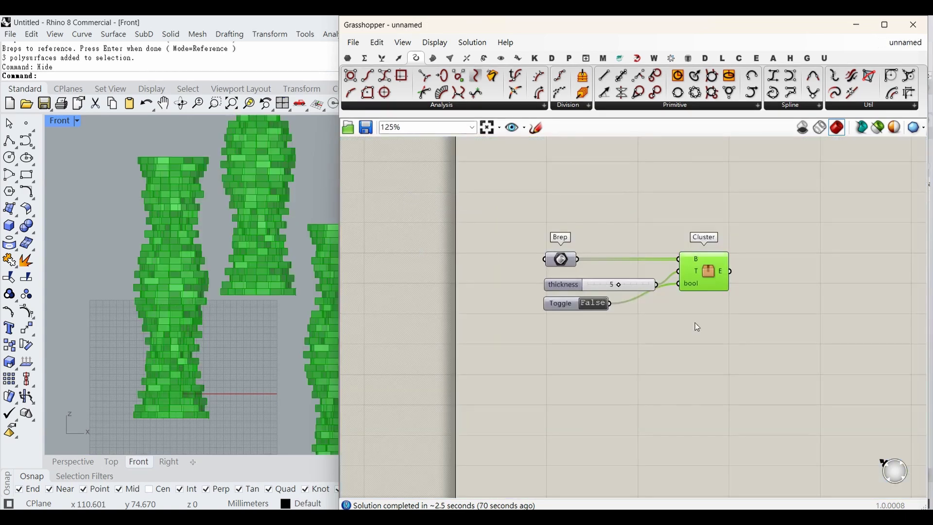
pyautogui.click(694, 323)
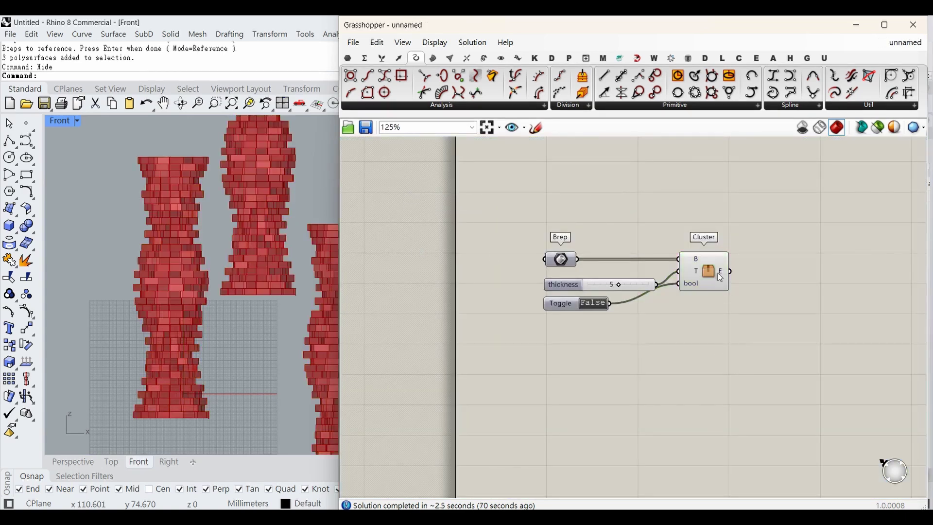
# - Open the cluster's properties and name the cluster "Create plates"
pyautogui.click(712, 275)
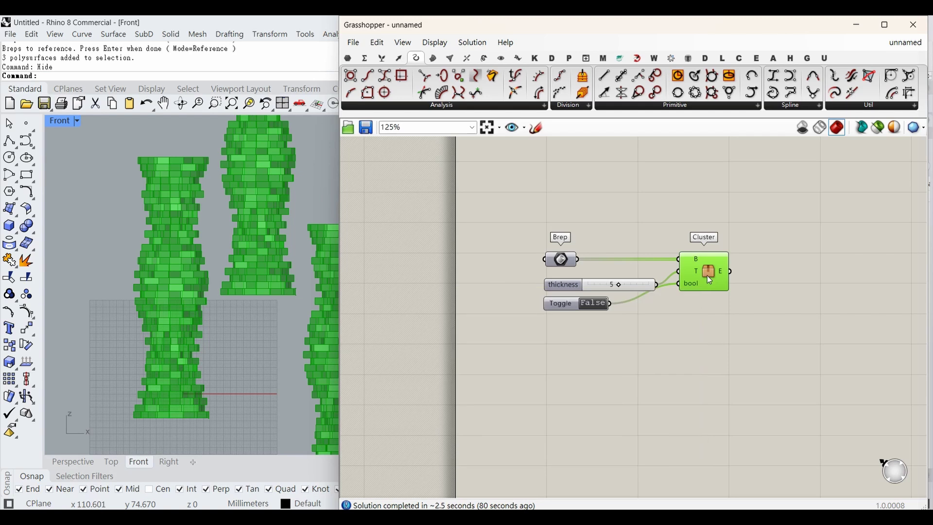
pyautogui.moveTo(707, 275); pyautogui.dragTo(705, 274)
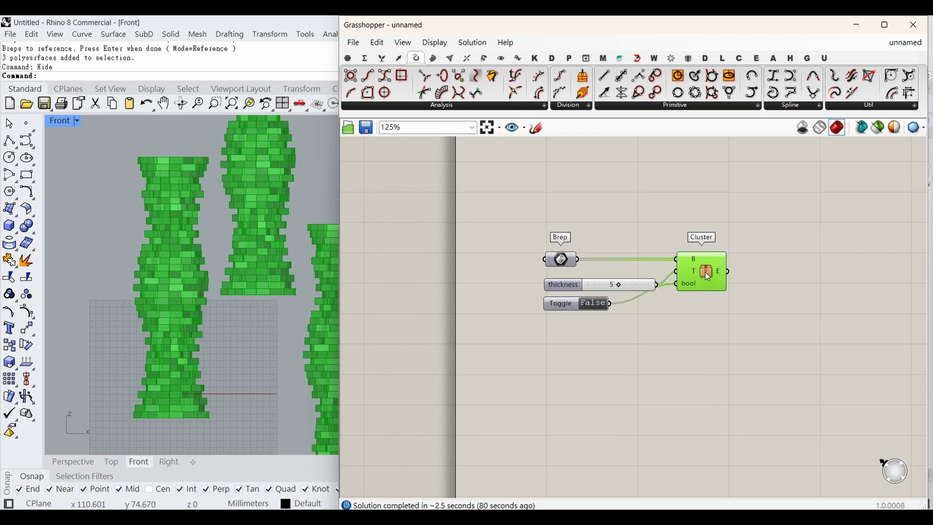
pyautogui.rightClick(705, 274)
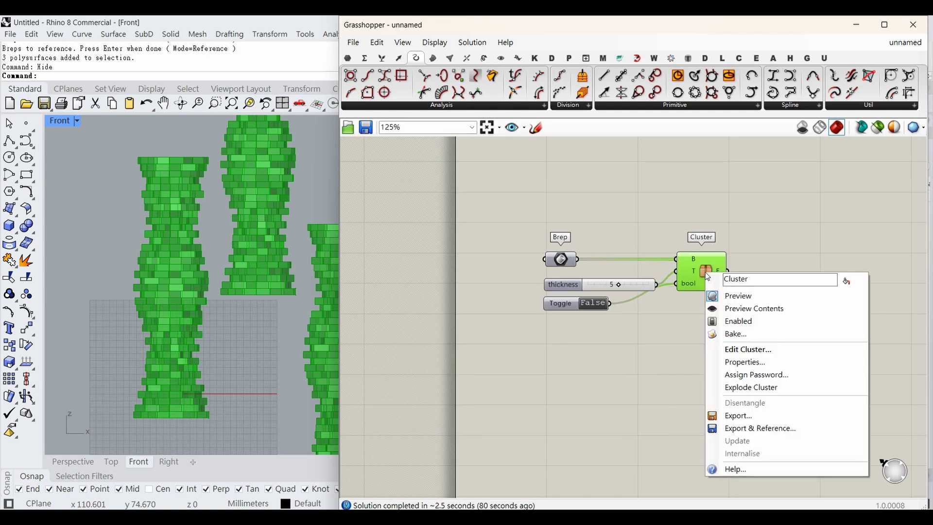
pyautogui.click(748, 365)
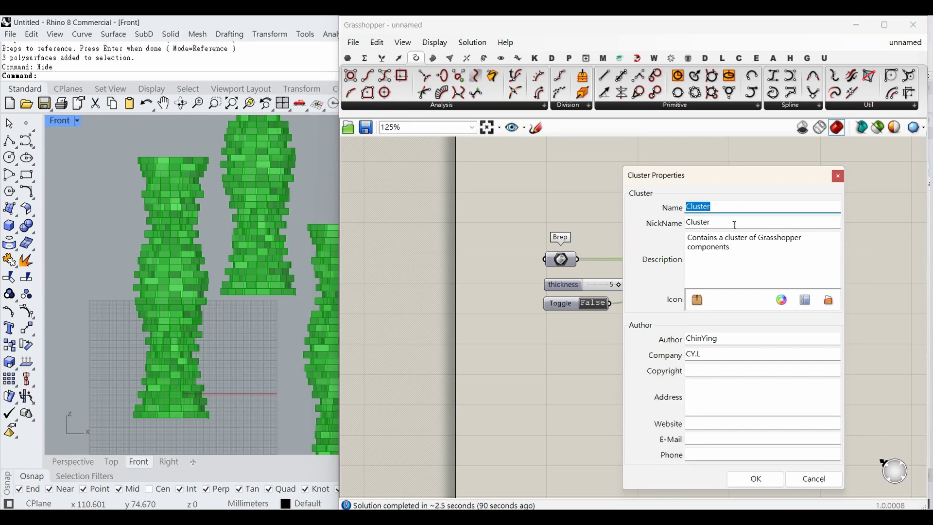
pyautogui.press('capslock')
pyautogui.write('C')
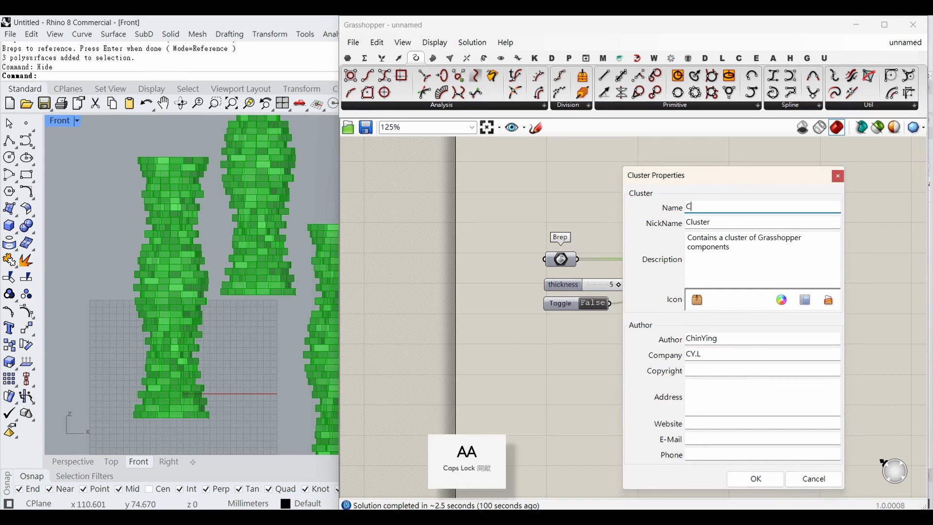
pyautogui.press('capslock')
pyautogui.write('reate plates')
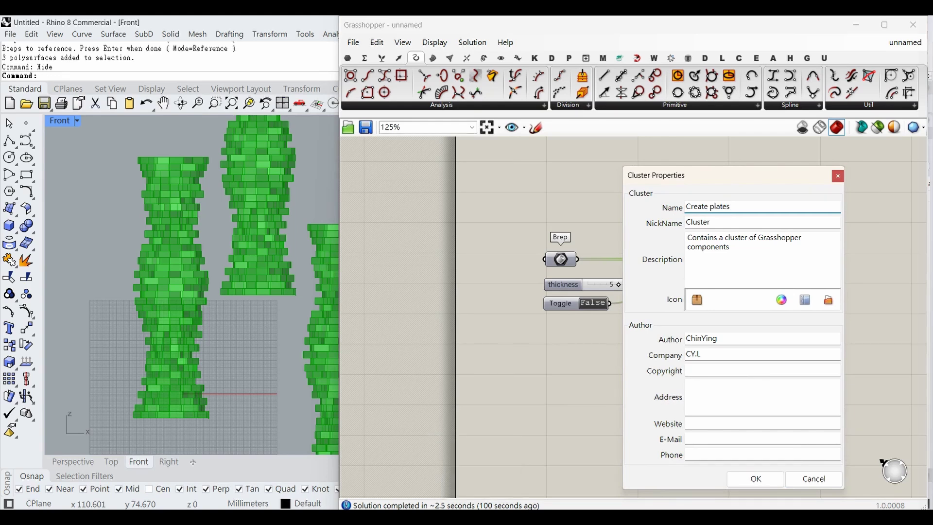
# - Set the cluster's nickname to CP and replace its description with "建立板材"
pyautogui.press('Tab')
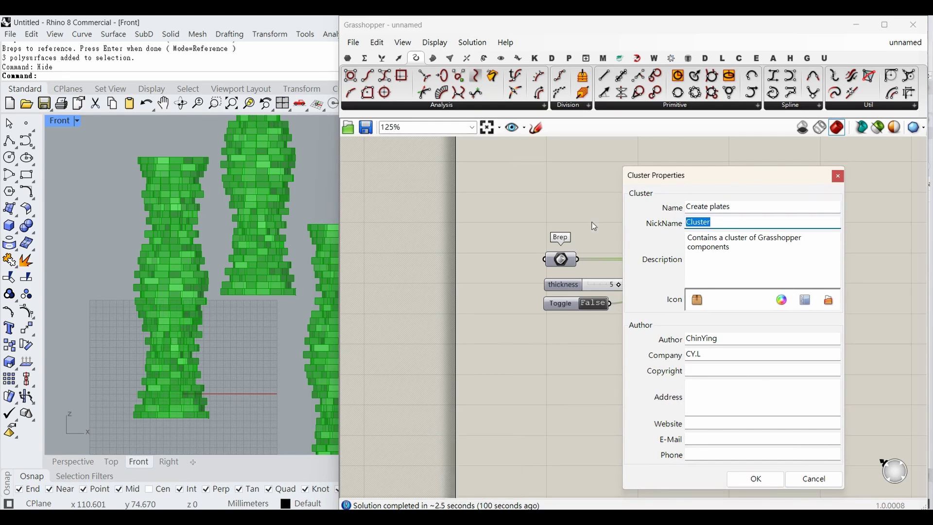
pyautogui.press('capslock')
pyautogui.write('CP')
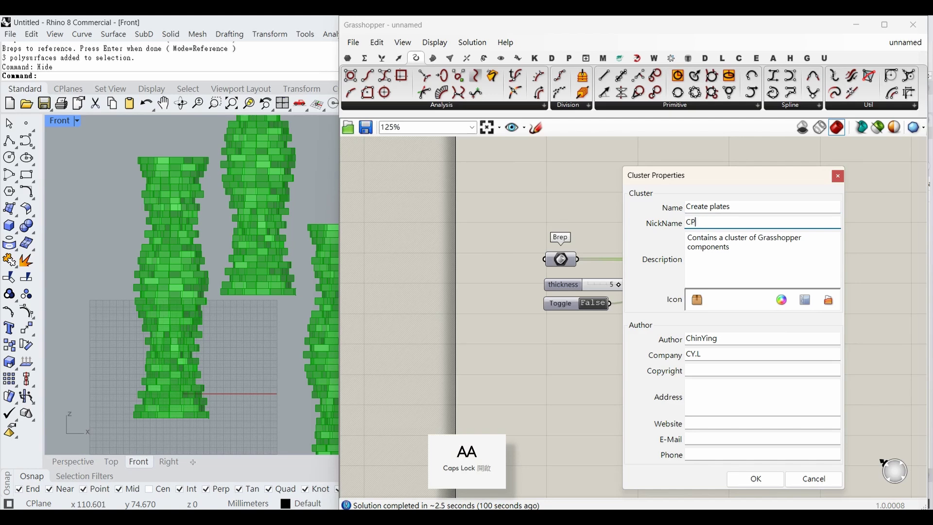
pyautogui.press('capslock')
pyautogui.press('Tab')
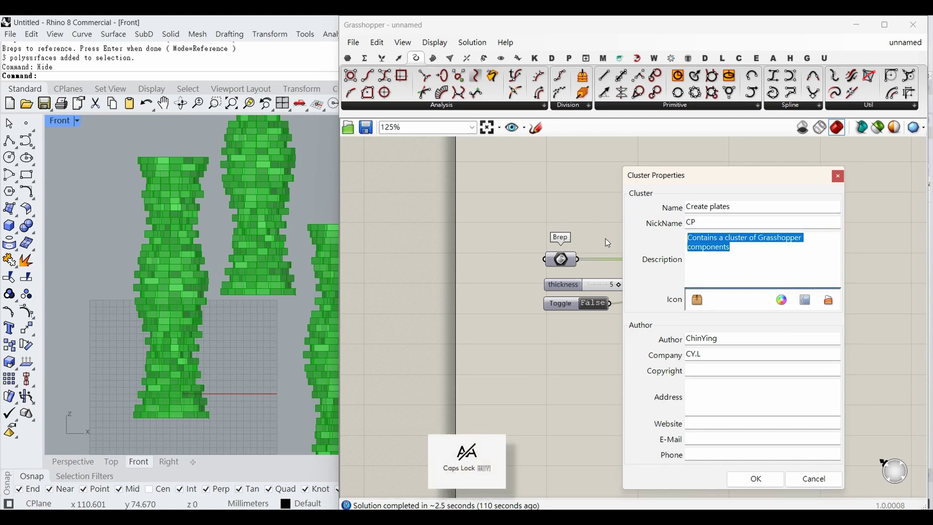
pyautogui.press('BackSpace')
pyautogui.write('建ㄌ')
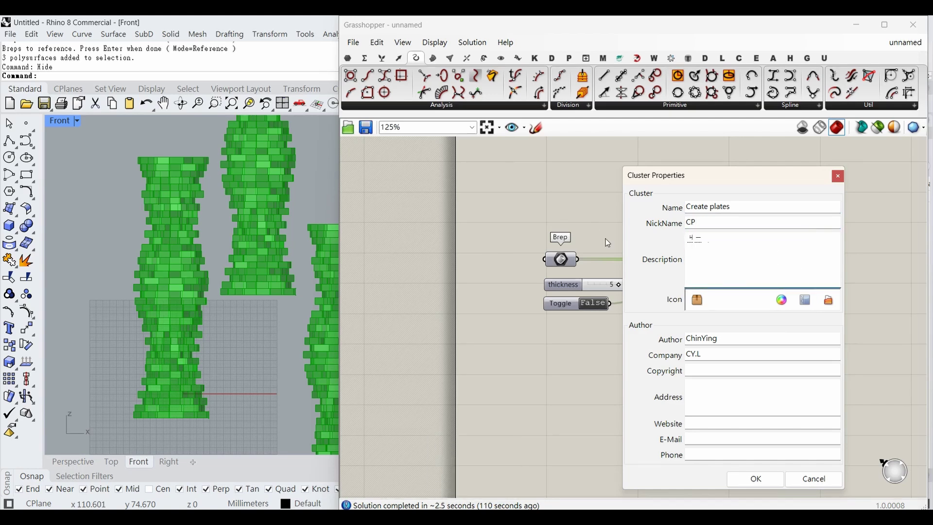
pyautogui.write('板材')
pyautogui.press('Return')
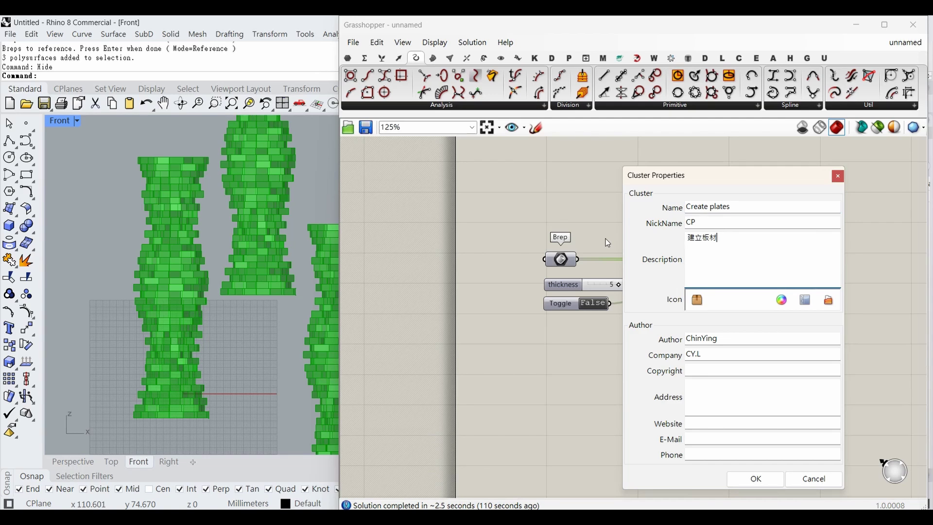
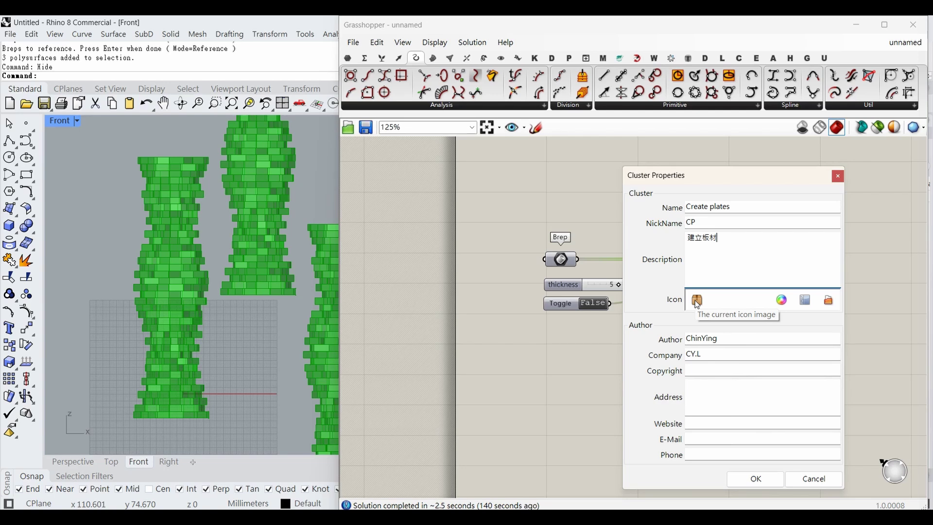
pyautogui.click(781, 300)
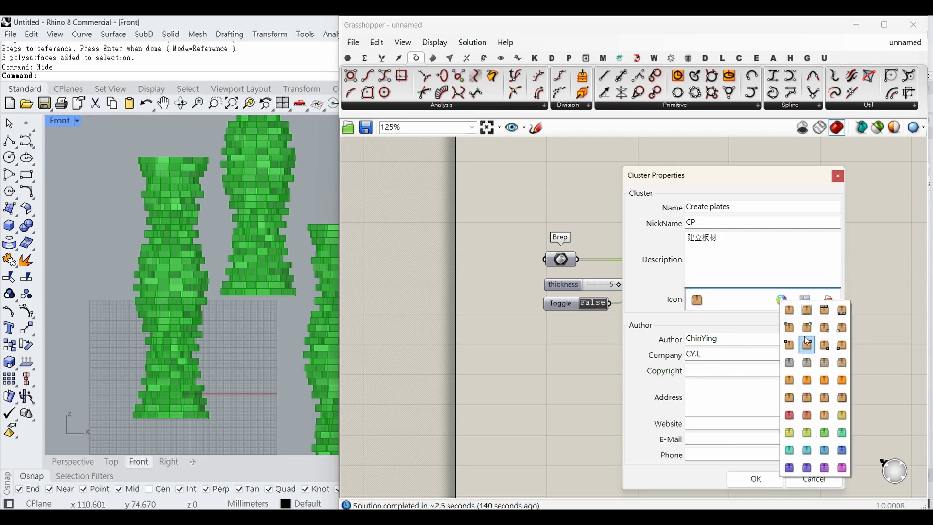
pyautogui.click(698, 322)
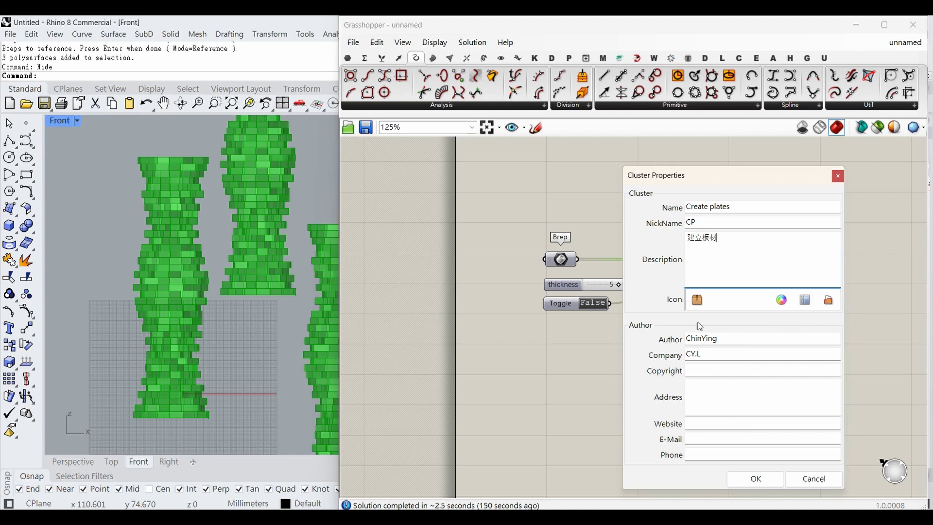
pyautogui.click(805, 300)
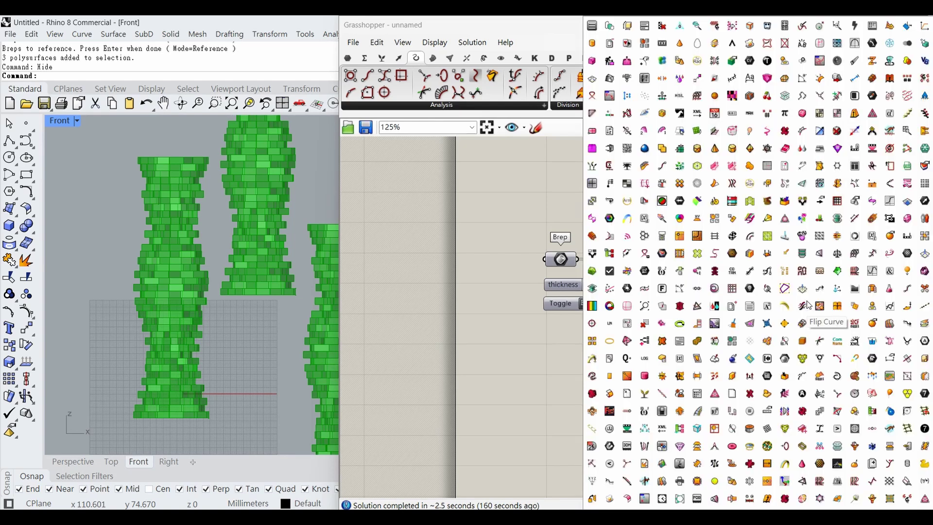
pyautogui.click(837, 305)
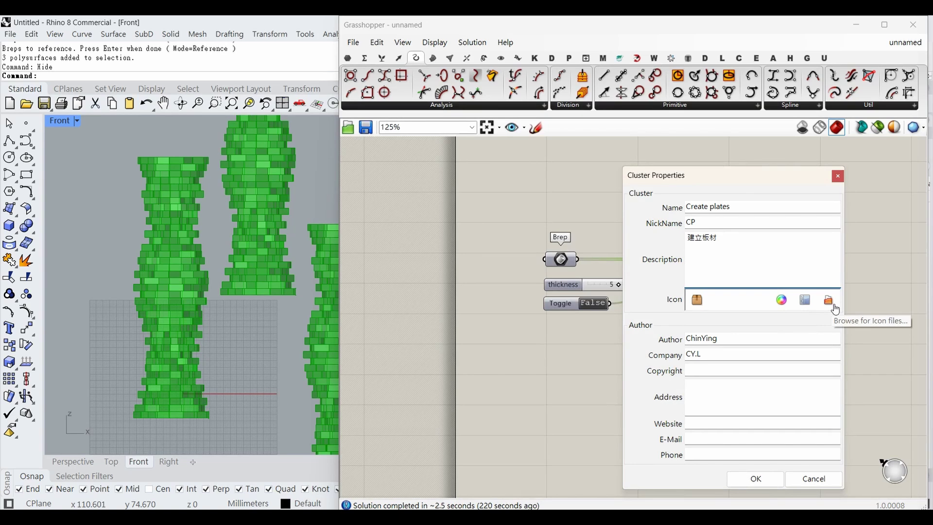
# - Load the image file Create Plates-01.png as the cluster's icon and apply the property changes
pyautogui.click(835, 306)
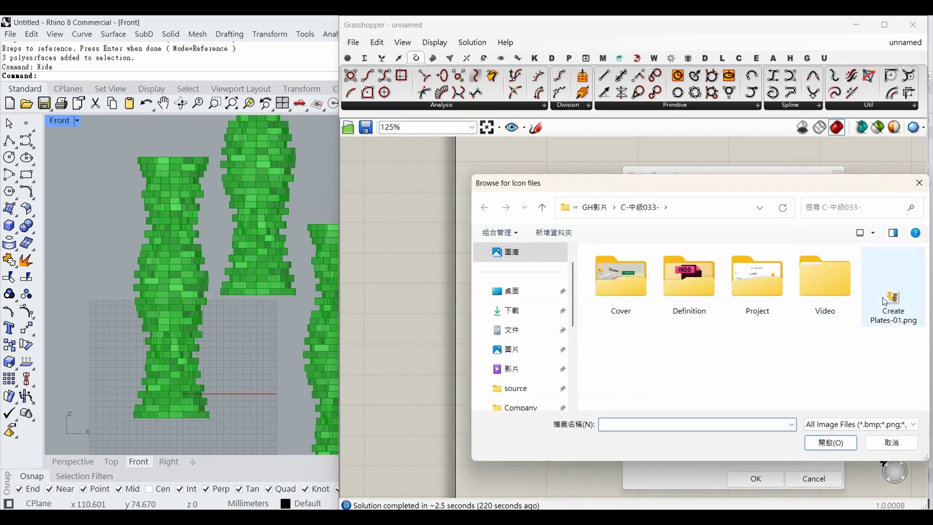
pyautogui.click(884, 301)
pyautogui.click(831, 443)
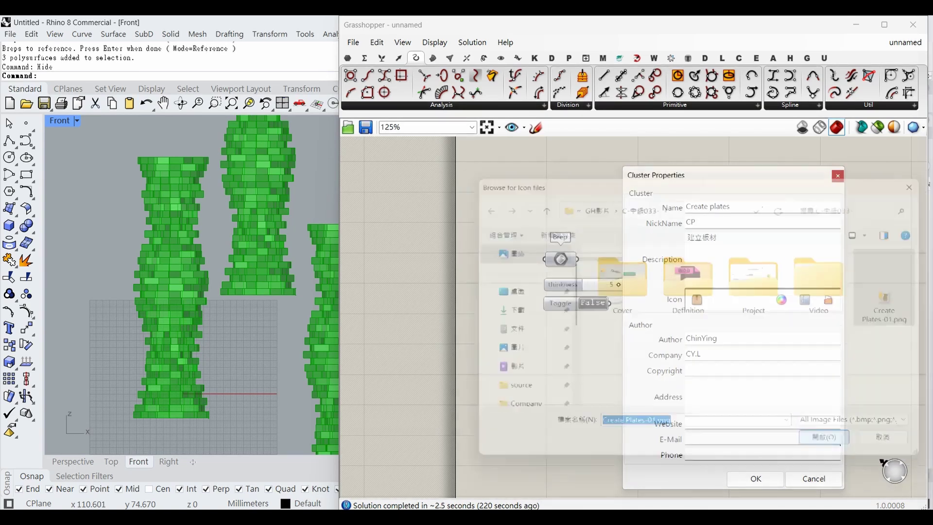
pyautogui.click(763, 480)
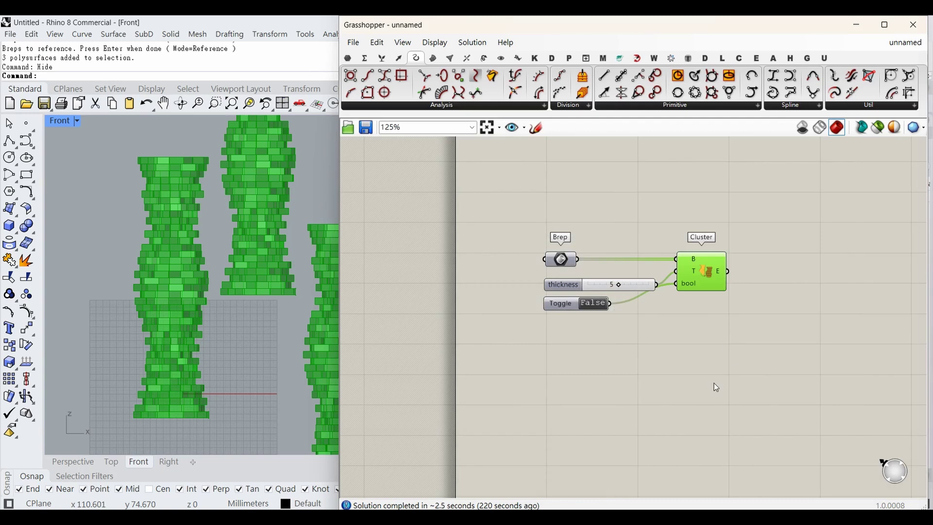
pyautogui.click(716, 387)
pyautogui.click(709, 289)
pyautogui.click(714, 322)
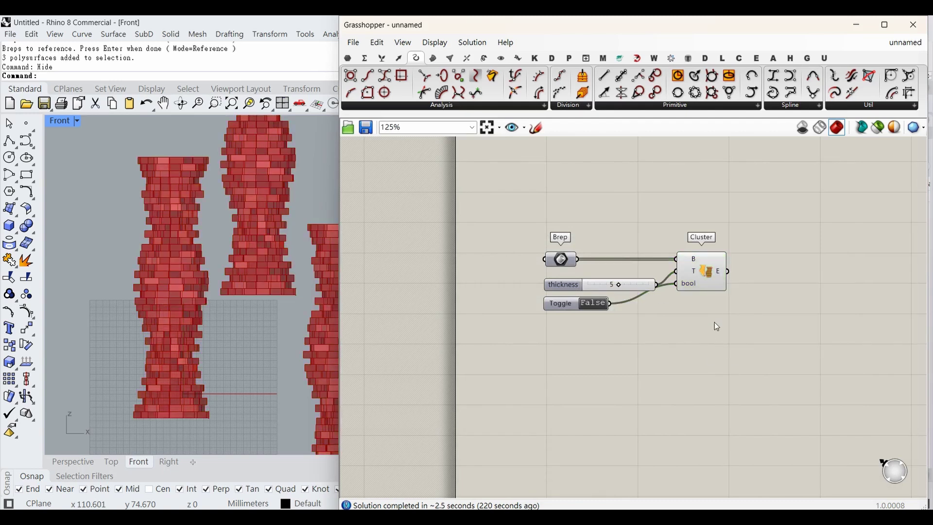
# - Inspect the cluster's tooltip and its password options without assigning a password
pyautogui.moveTo(707, 274)
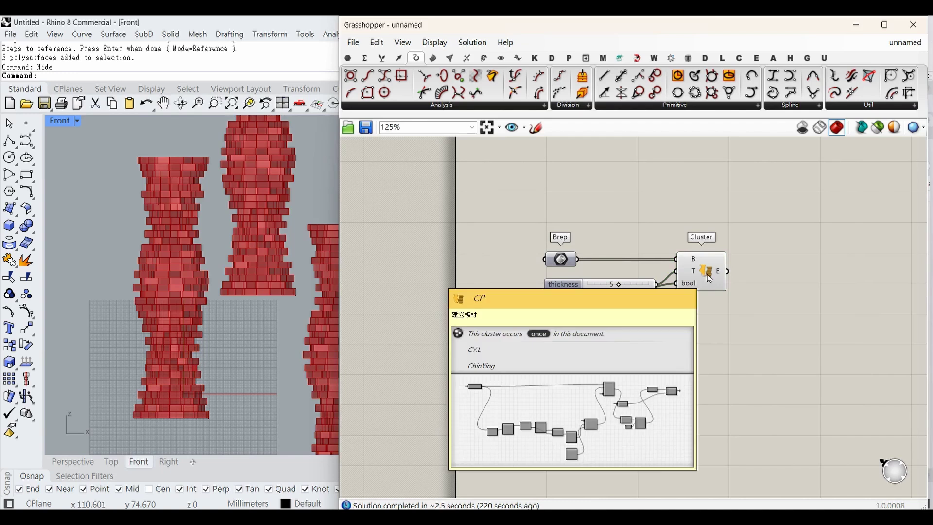
pyautogui.click(708, 276)
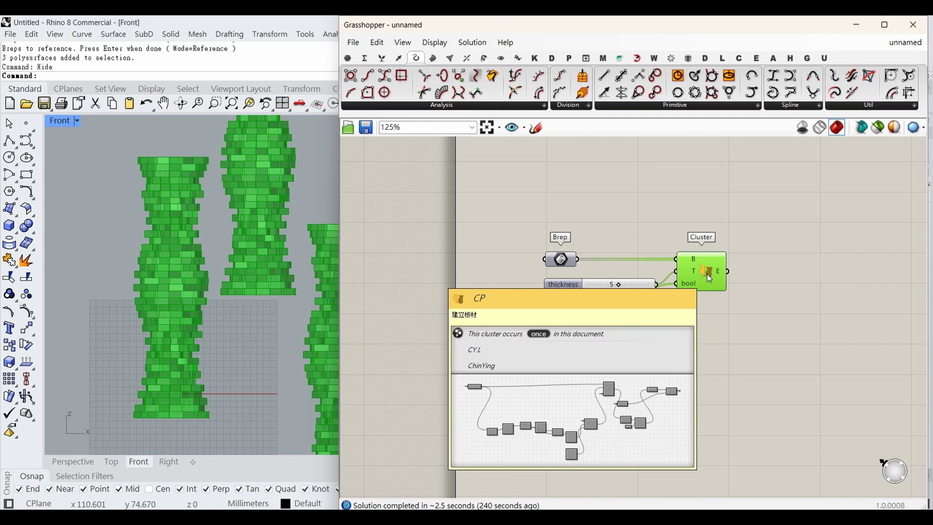
pyautogui.rightClick(707, 274)
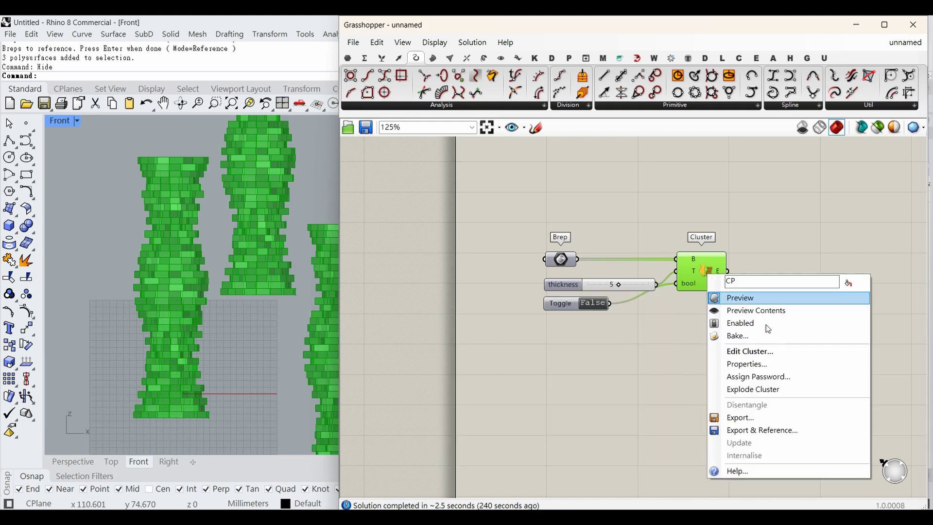
pyautogui.click(787, 378)
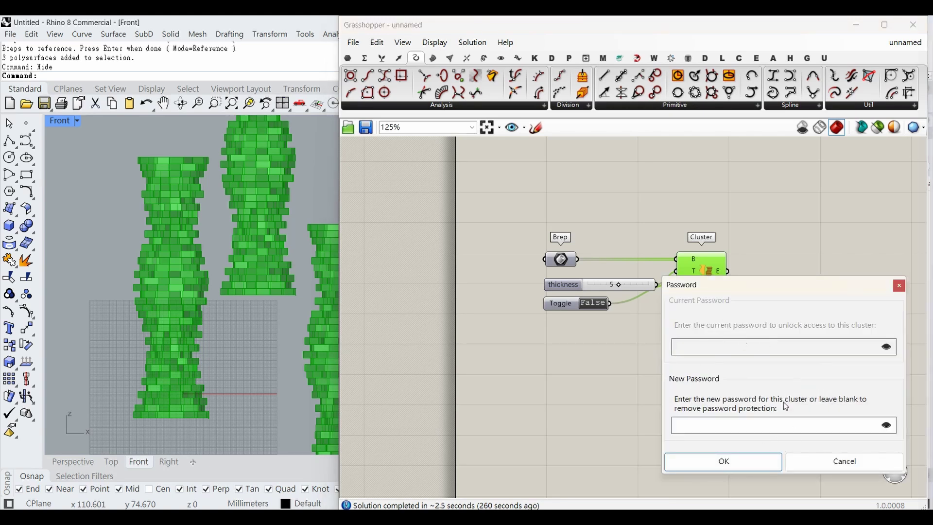
pyautogui.click(820, 469)
pyautogui.moveTo(712, 280)
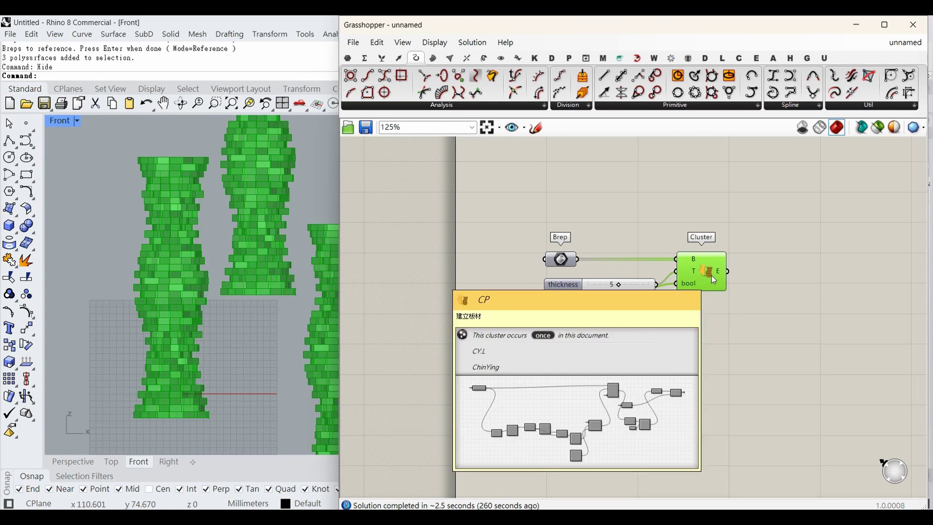
pyautogui.click(351, 43)
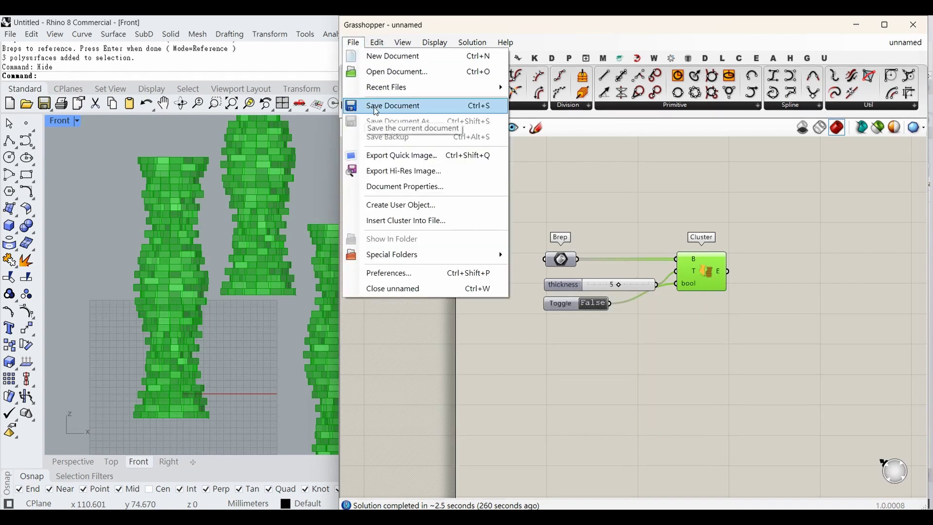
pyautogui.click(738, 258)
pyautogui.click(721, 273)
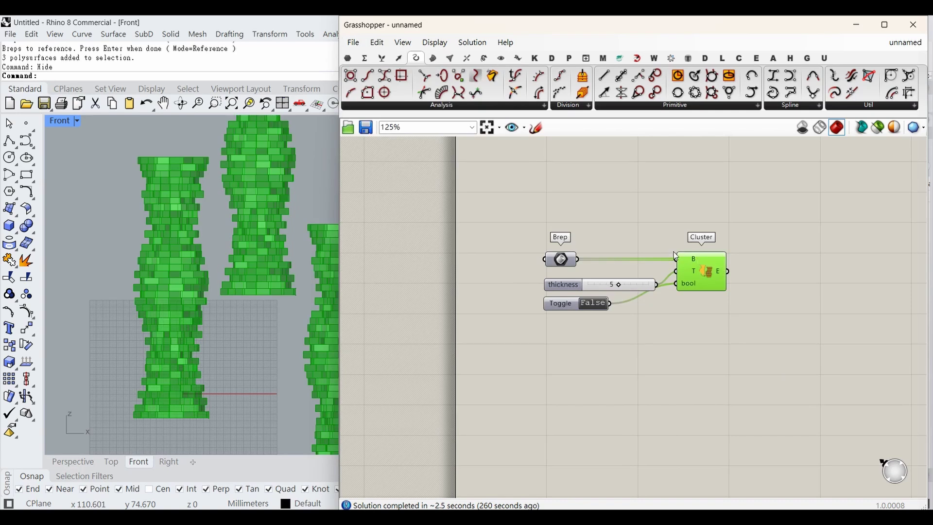
pyautogui.rightClick(707, 273)
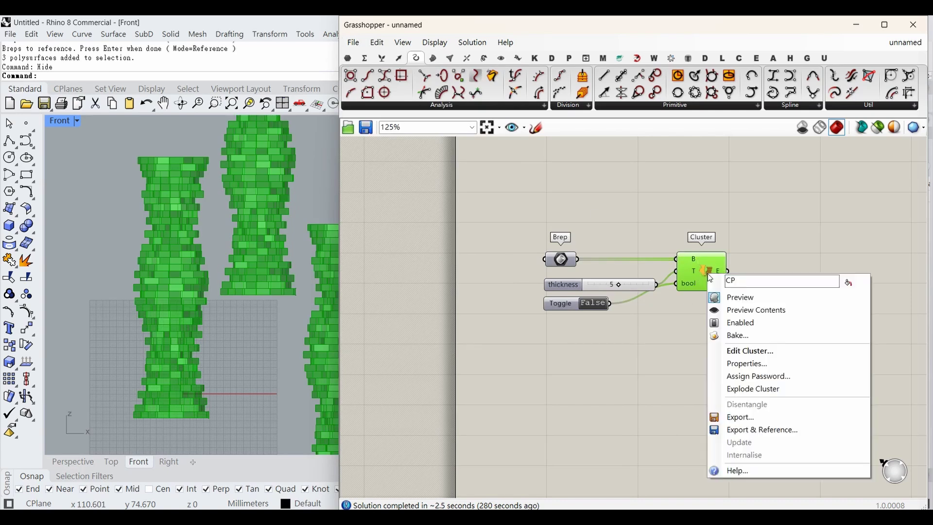
pyautogui.click(788, 415)
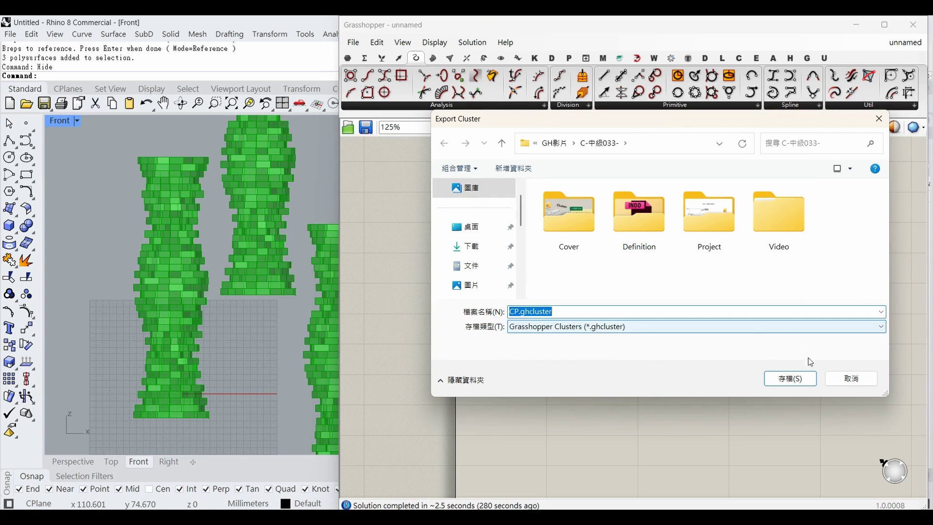
pyautogui.click(850, 378)
pyautogui.click(353, 42)
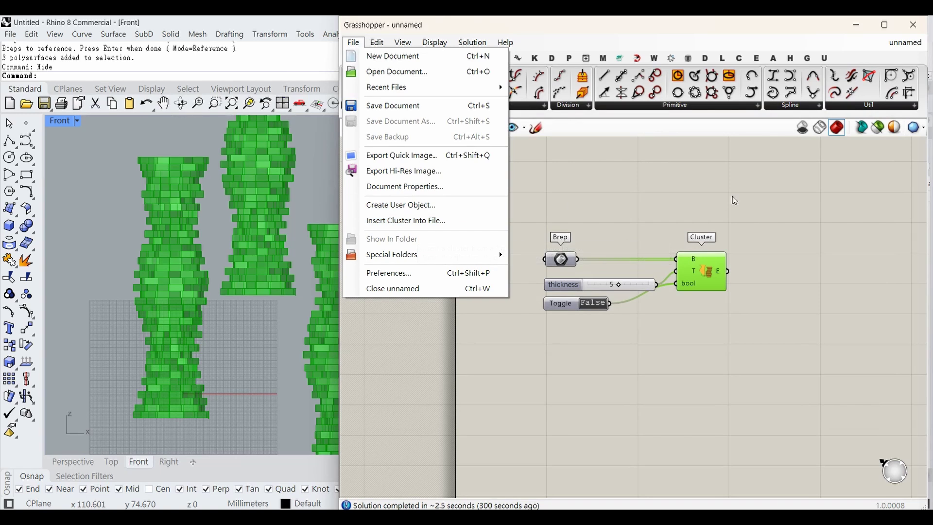
pyautogui.click(677, 205)
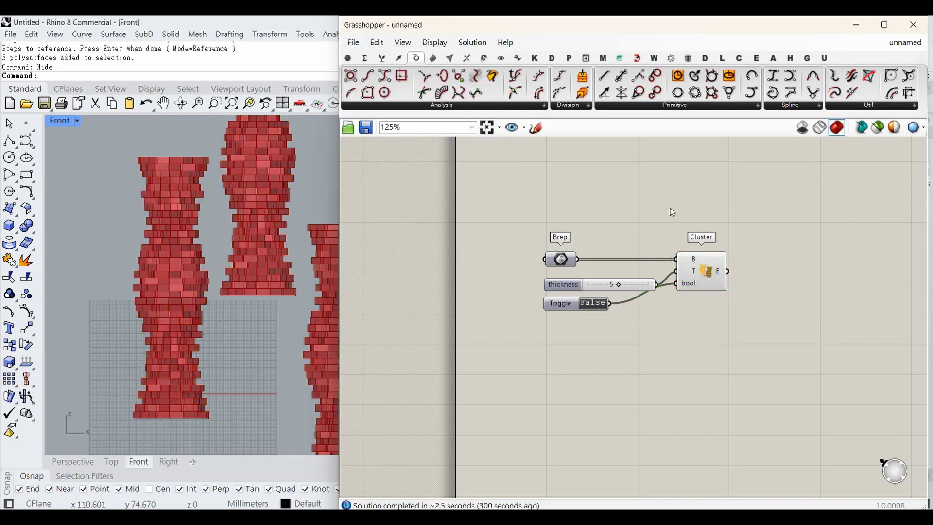
# - Look through several component categories of the palette, including the display and maths components
pyautogui.click(432, 59)
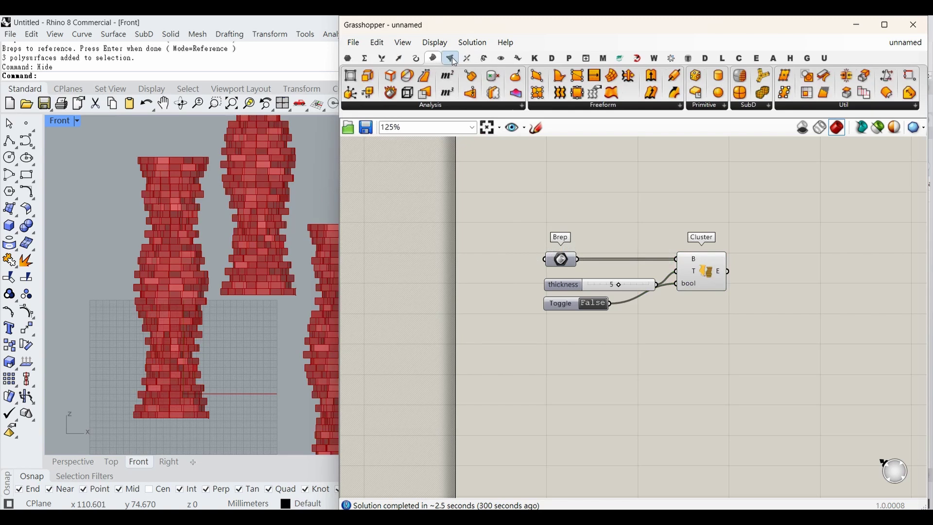
pyautogui.click(452, 61)
pyautogui.click(466, 59)
pyautogui.click(448, 59)
pyautogui.click(434, 59)
pyautogui.click(502, 60)
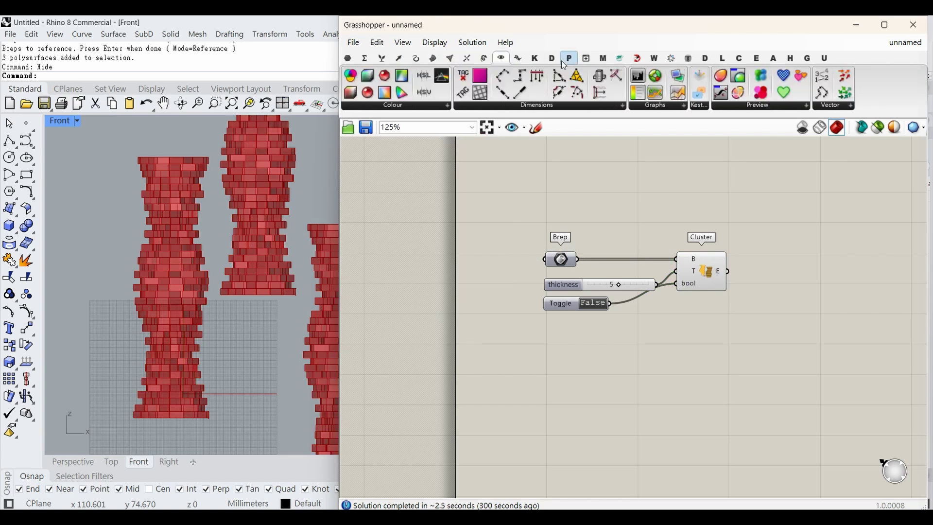
pyautogui.click(564, 61)
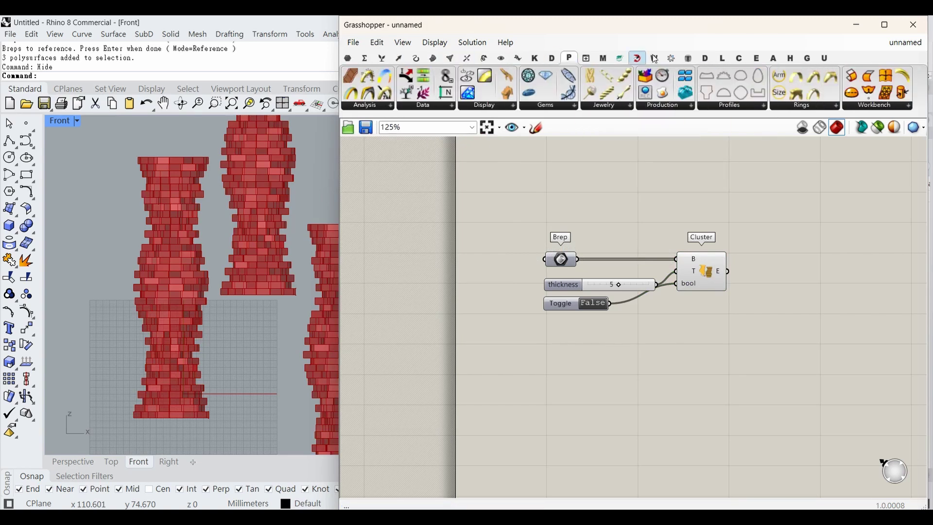
pyautogui.click(365, 58)
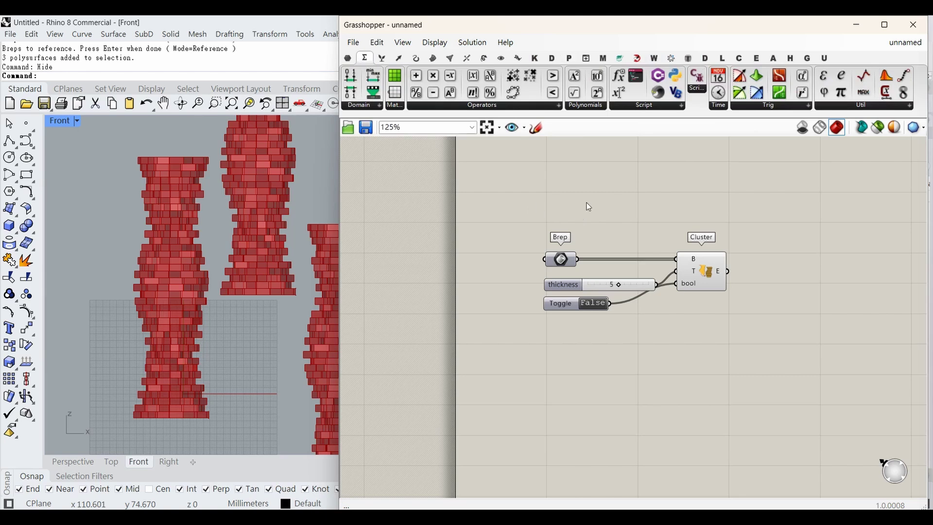
pyautogui.click(703, 274)
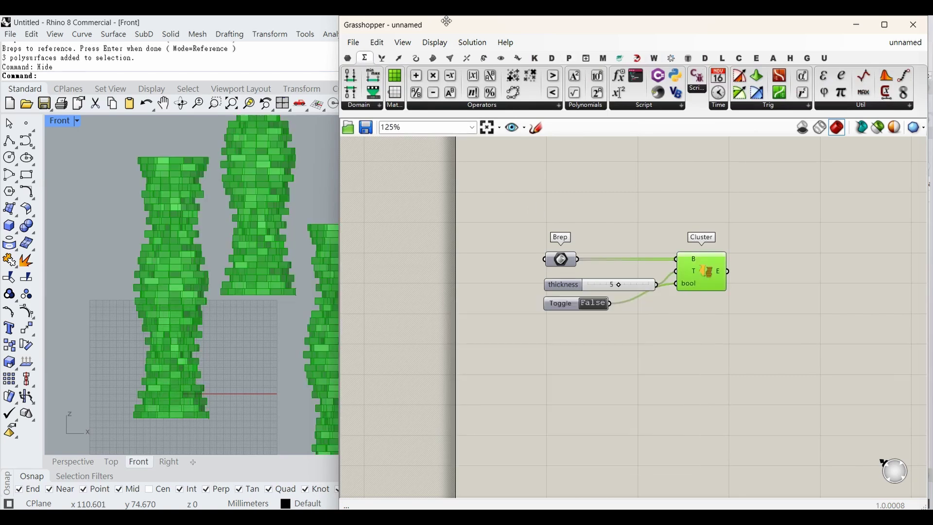
pyautogui.click(353, 42)
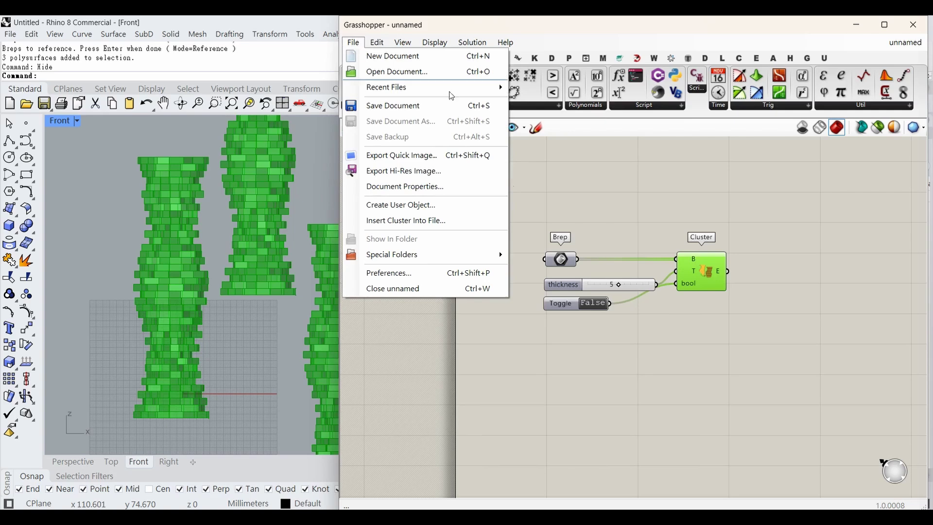
pyautogui.click(431, 210)
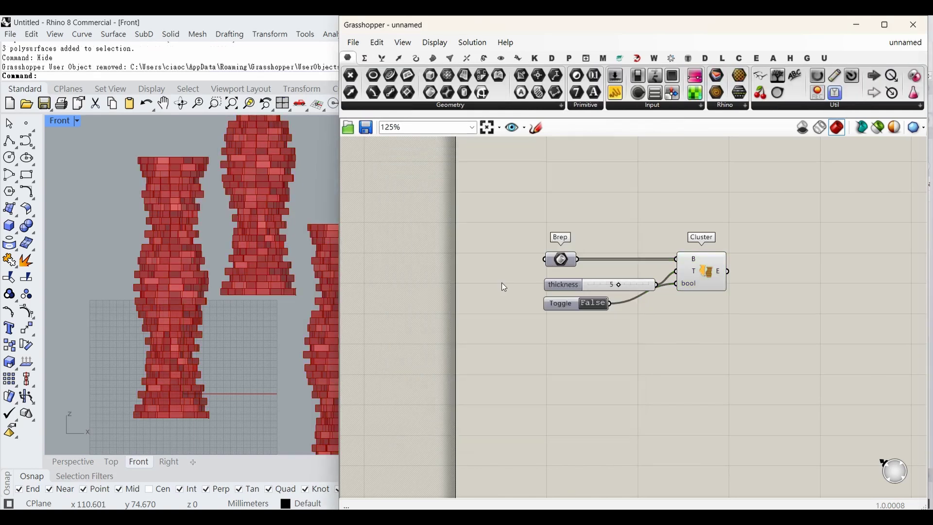
# - Look through the Mathematical components of the Intersect category for a suitable place to file the cluster
pyautogui.moveTo(702, 272)
pyautogui.mouseDown()
pyautogui.moveTo(704, 264)
pyautogui.moveTo(699, 270)
pyautogui.mouseUp()
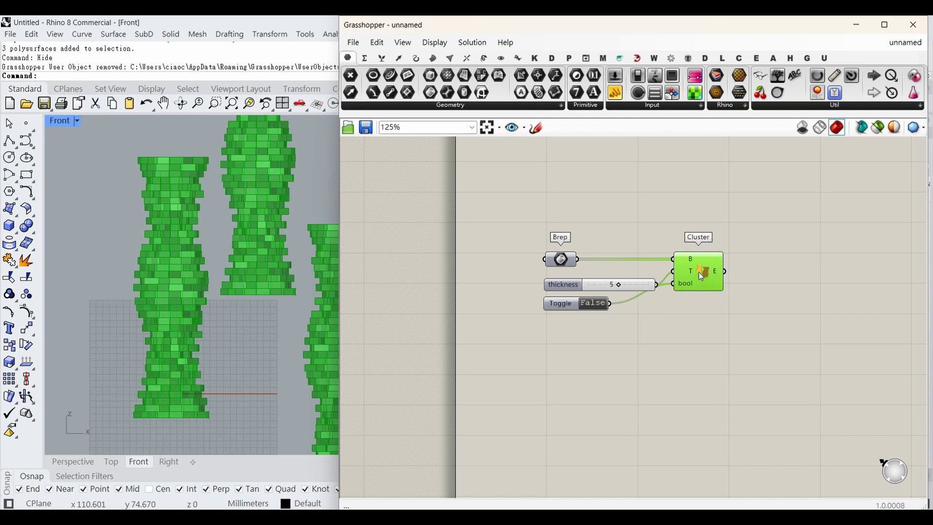
pyautogui.click(468, 58)
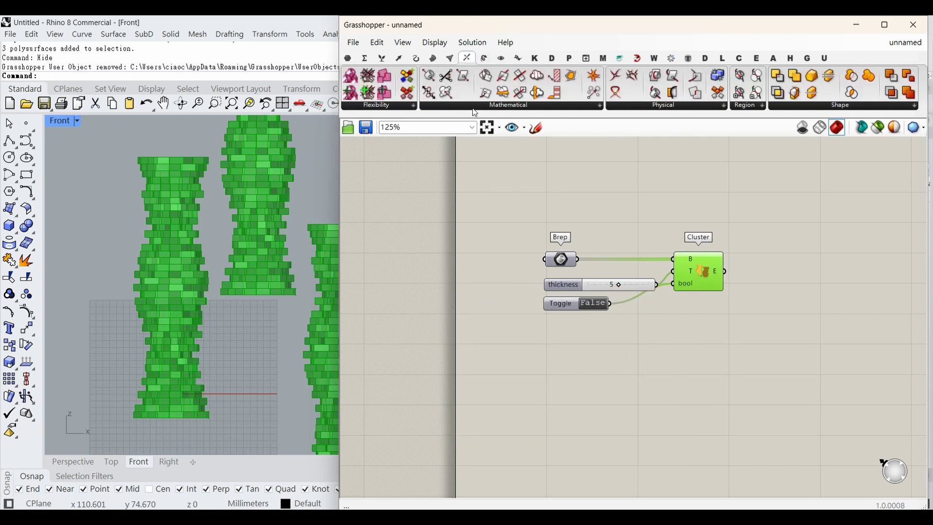
pyautogui.moveTo(472, 111)
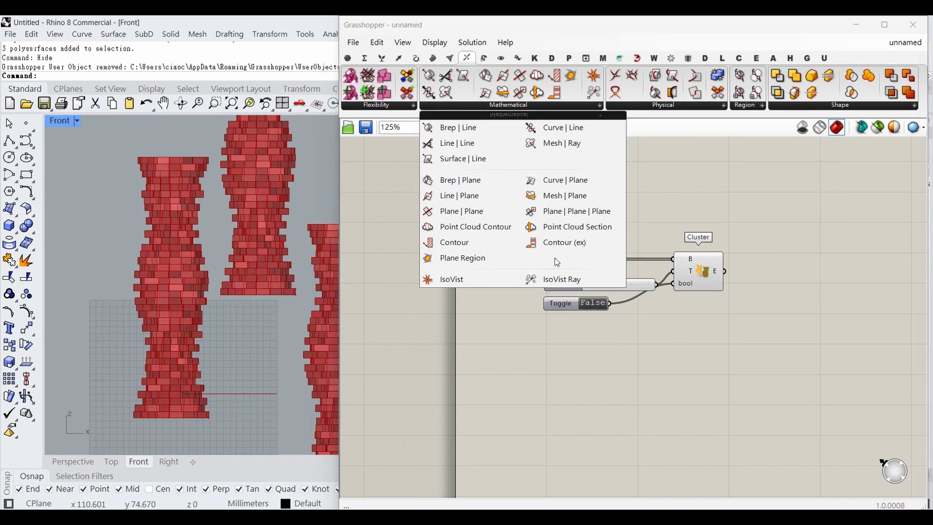
# - Create a user object from the cluster, filed under category Intersect, sub-category Mathematical, in panel section 2
pyautogui.click(707, 287)
pyautogui.click(353, 43)
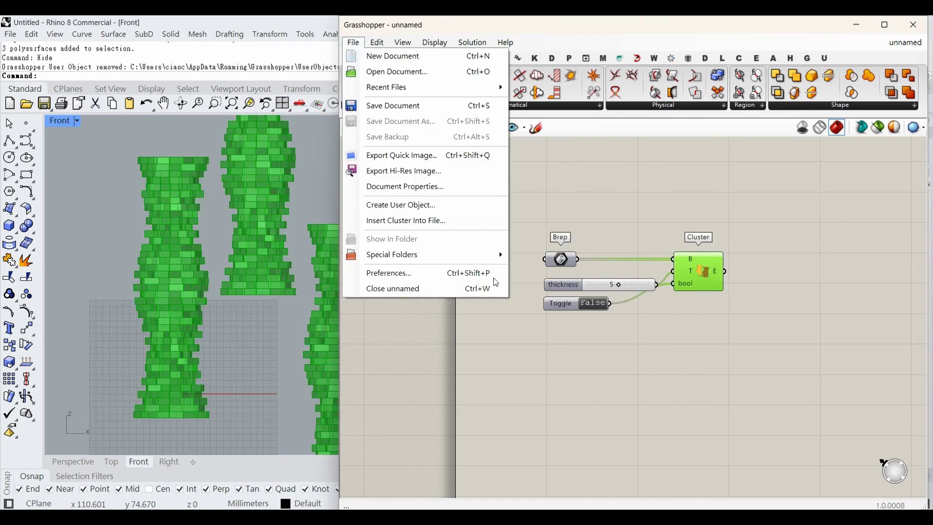
pyautogui.click(450, 206)
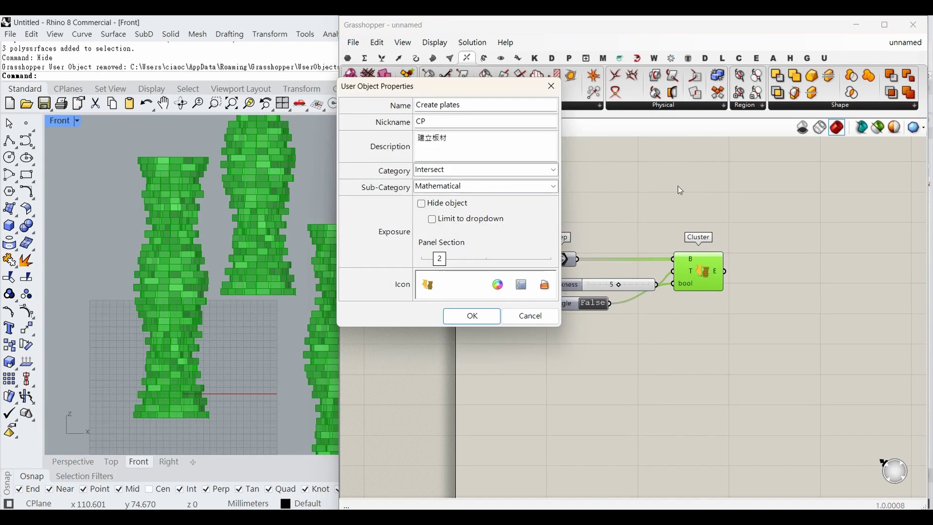
pyautogui.click(553, 170)
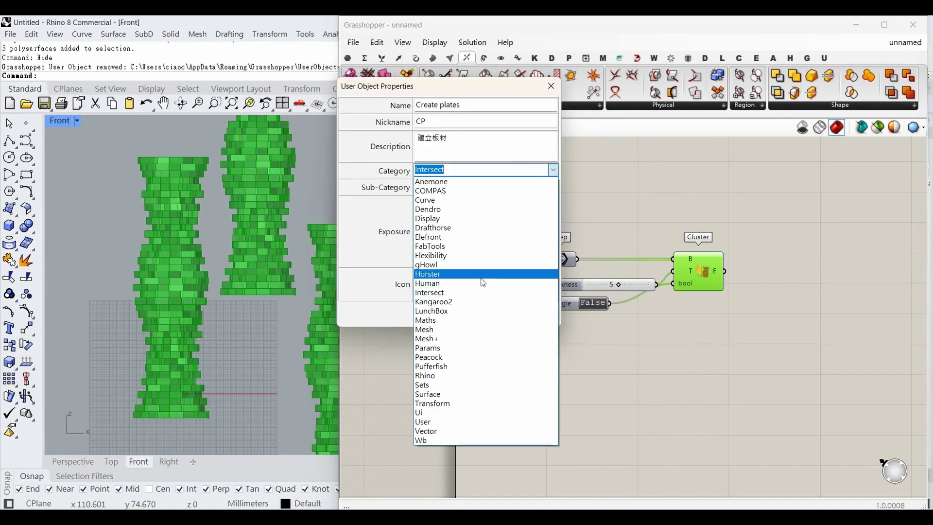
pyautogui.click(479, 294)
pyautogui.click(552, 187)
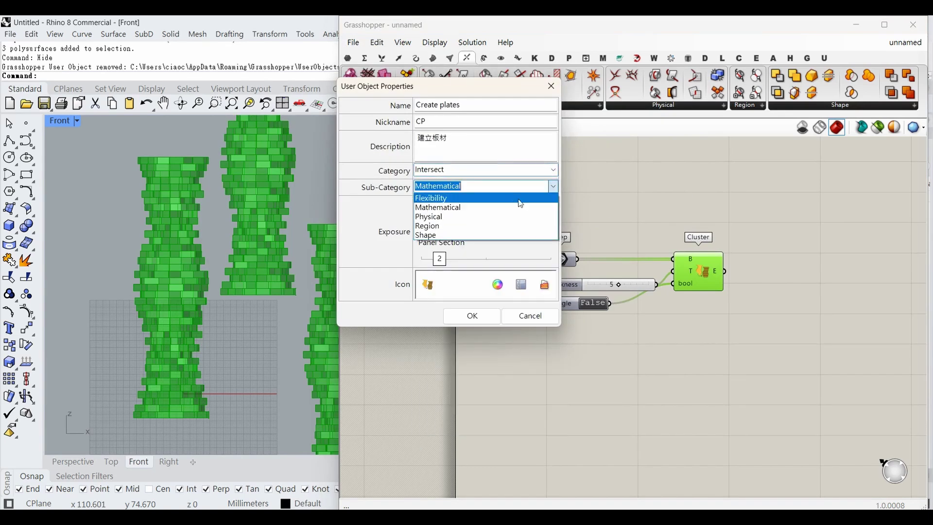
pyautogui.click(503, 213)
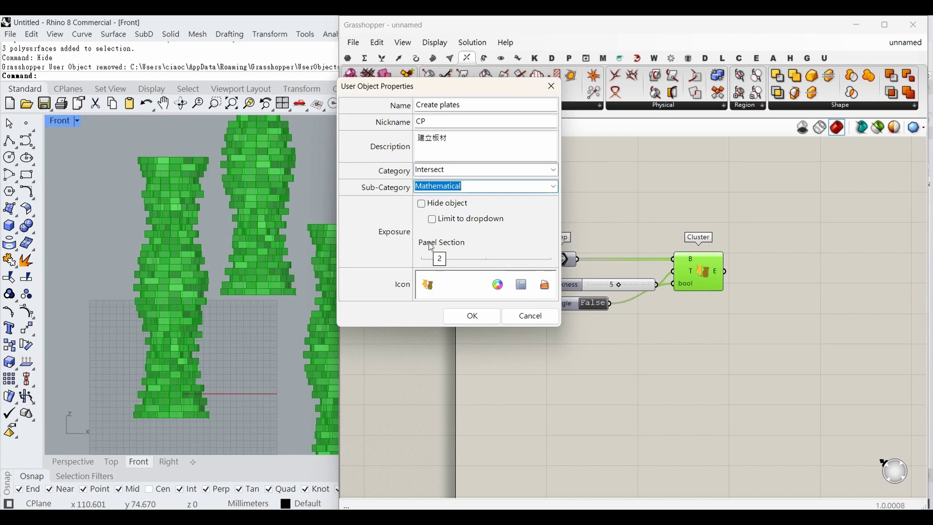
pyautogui.click(442, 263)
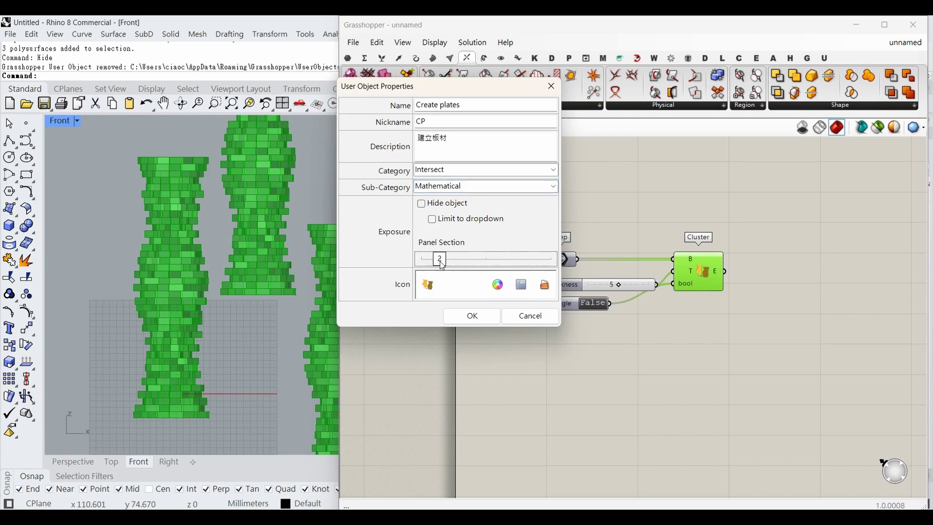
pyautogui.moveTo(443, 261)
pyautogui.mouseDown()
pyautogui.moveTo(457, 261)
pyautogui.moveTo(440, 260)
pyautogui.mouseUp()
pyautogui.click(472, 317)
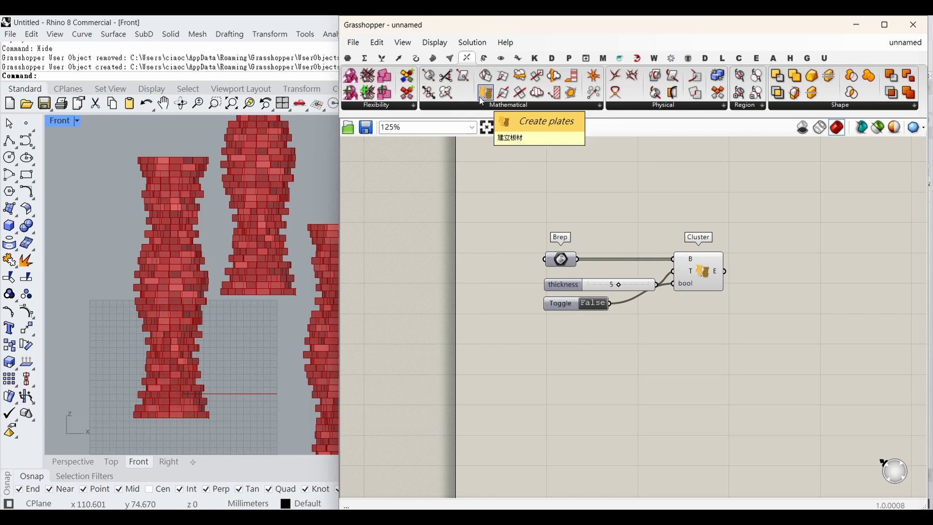
# - Inspect the Create plates entry among the Mathematical components and its user object deletion option without deleting it
pyautogui.click(493, 106)
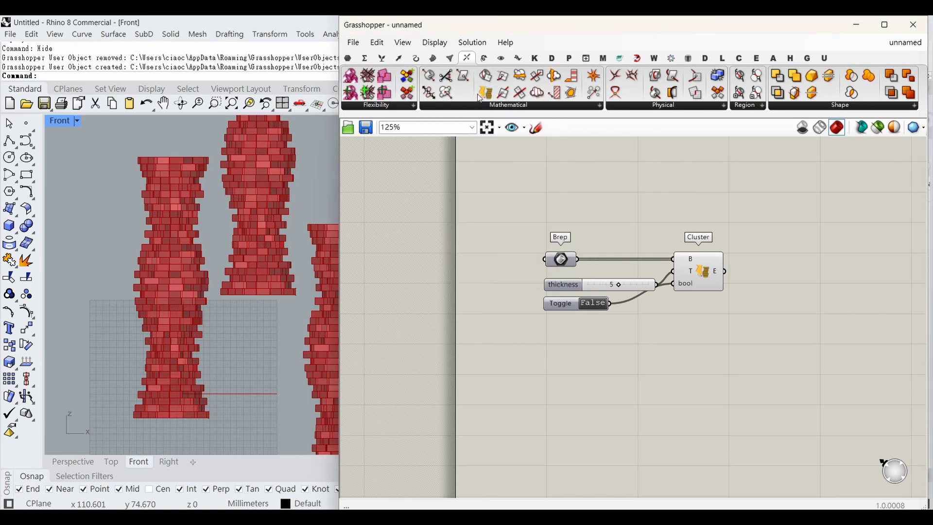
pyautogui.click(480, 106)
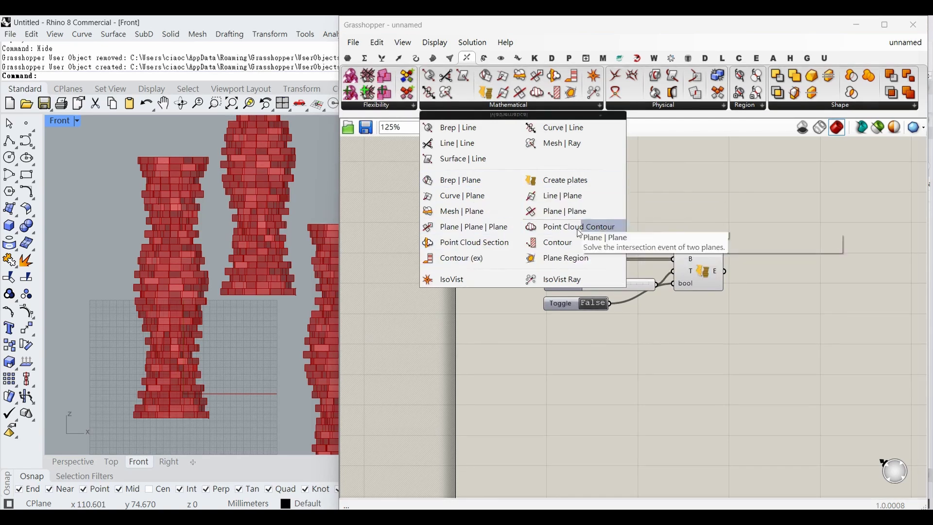
pyautogui.click(558, 186)
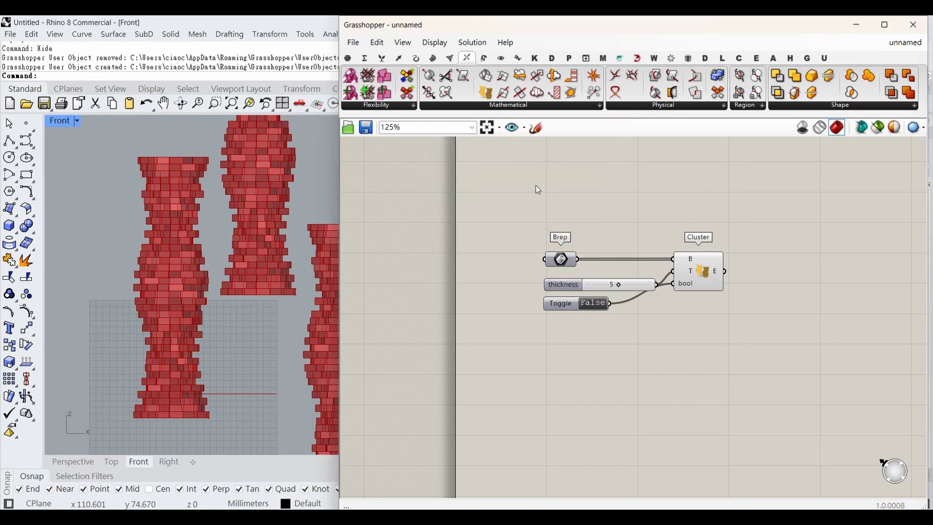
pyautogui.rightClick(492, 98)
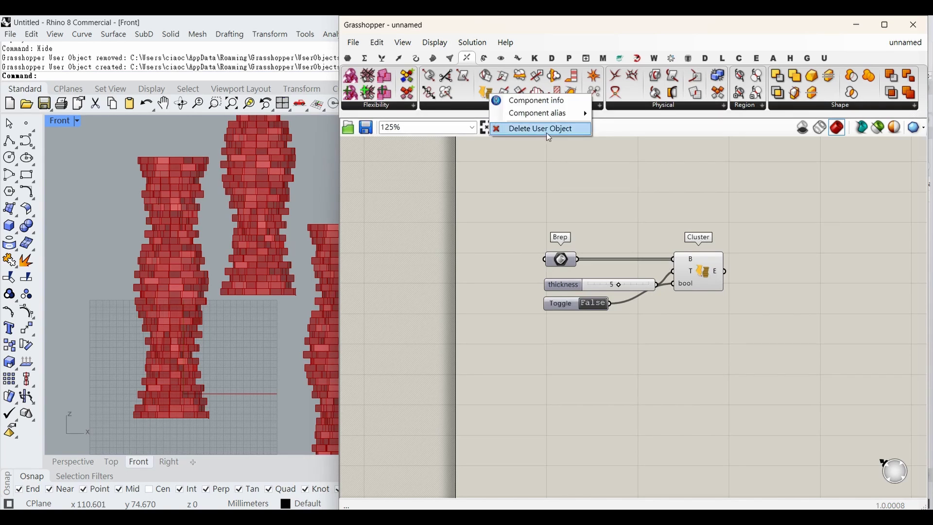
pyautogui.click(571, 130)
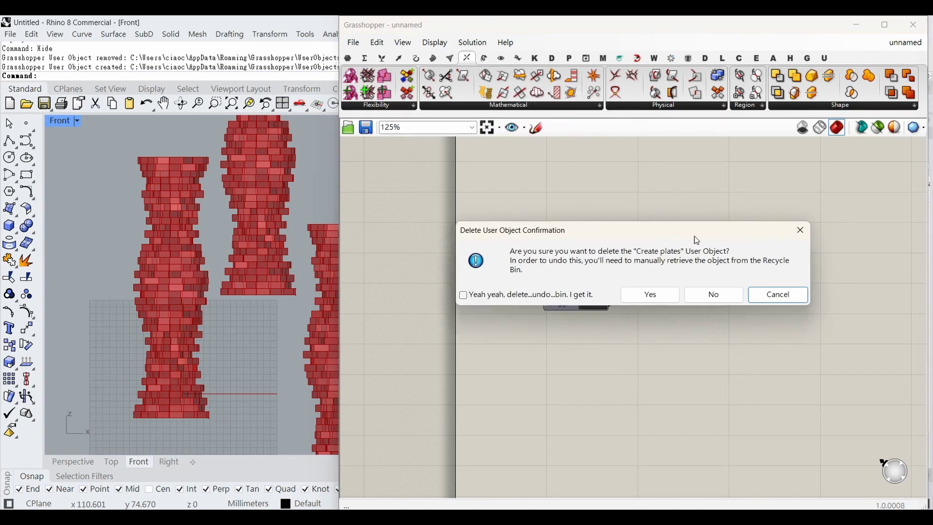
pyautogui.click(713, 301)
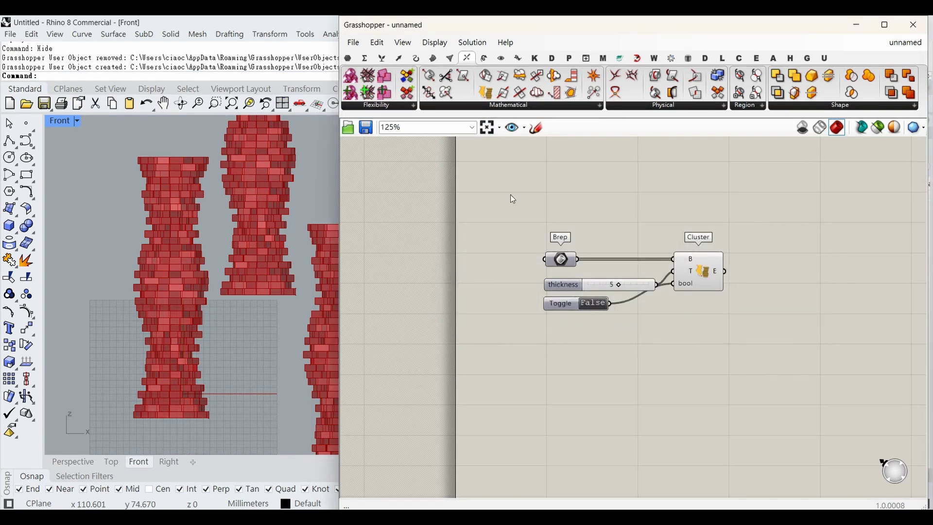
# - Open Grasshopper's special folder for user objects and locate the Create plates.ghuser file
pyautogui.click(356, 45)
pyautogui.click(355, 45)
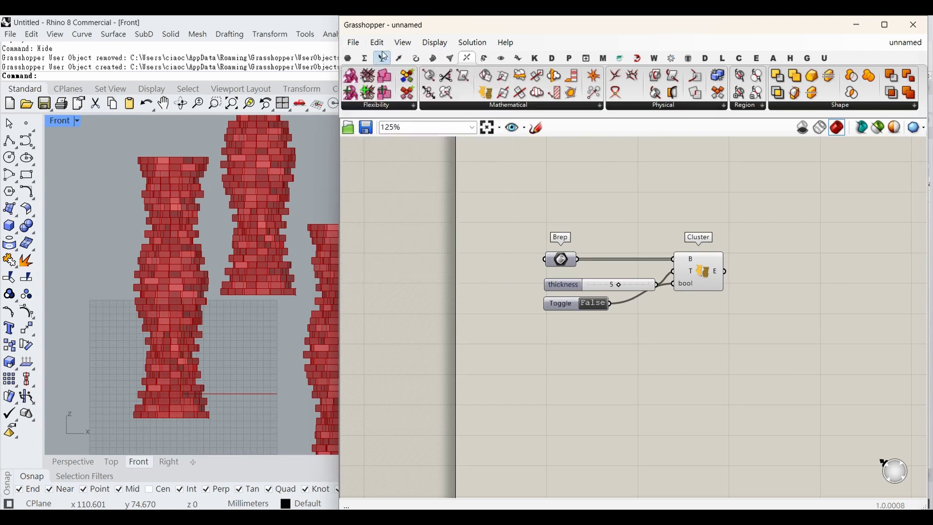
pyautogui.click(355, 45)
pyautogui.moveTo(411, 258)
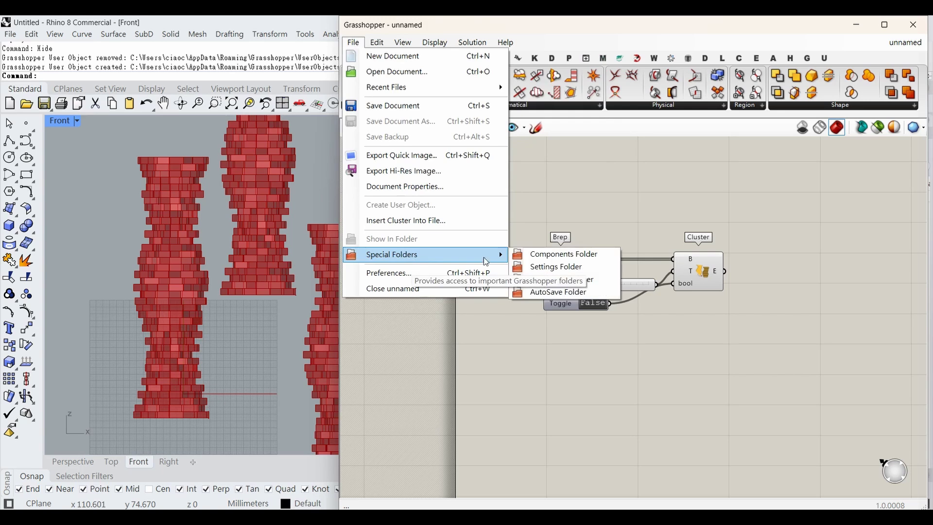
pyautogui.click(592, 284)
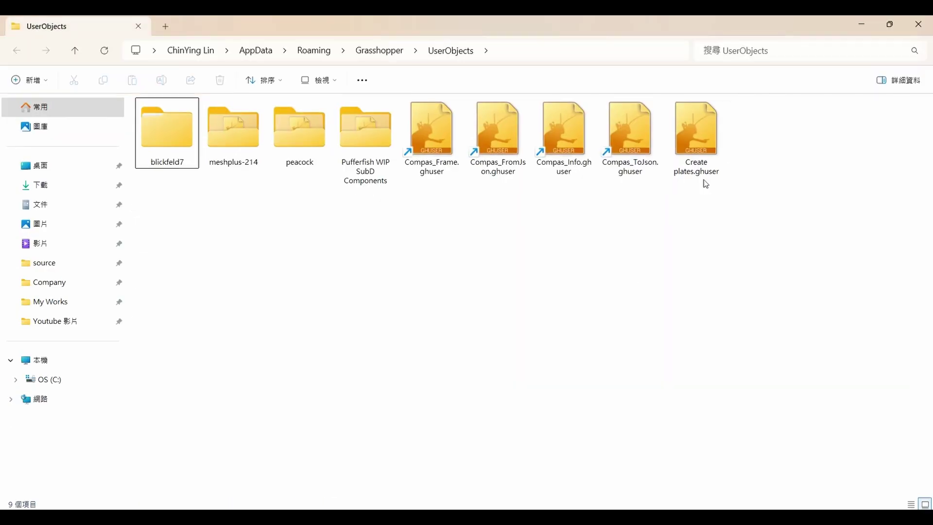
pyautogui.click(708, 171)
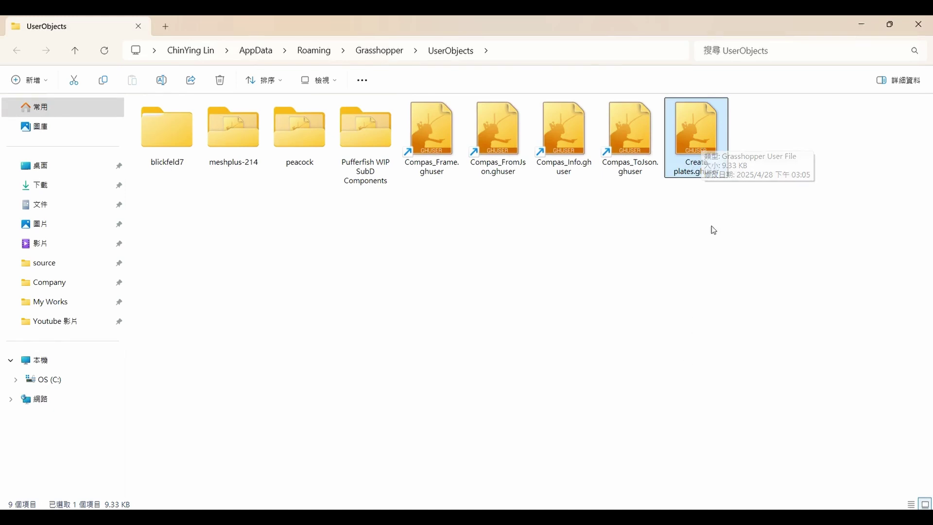
pyautogui.moveTo(709, 130); pyautogui.dragTo(703, 156)
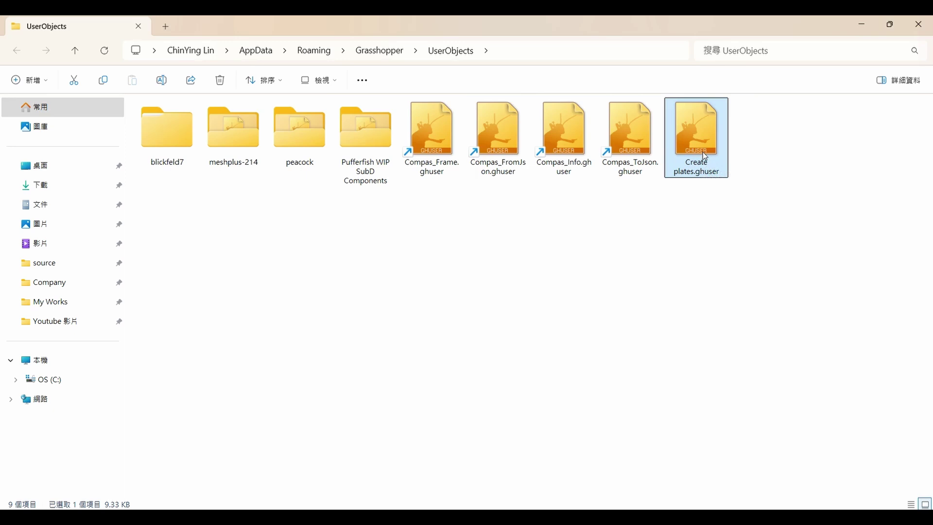
# - Go to Grasshopper's Libraries folder and examine the installed plug-in files, such as Bifocals.gha
pyautogui.click(384, 51)
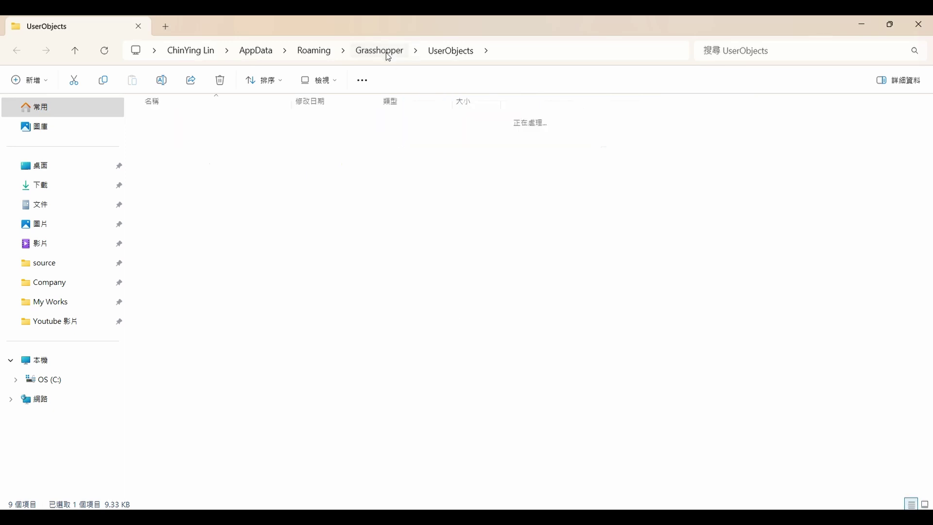
pyautogui.doubleClick(224, 176)
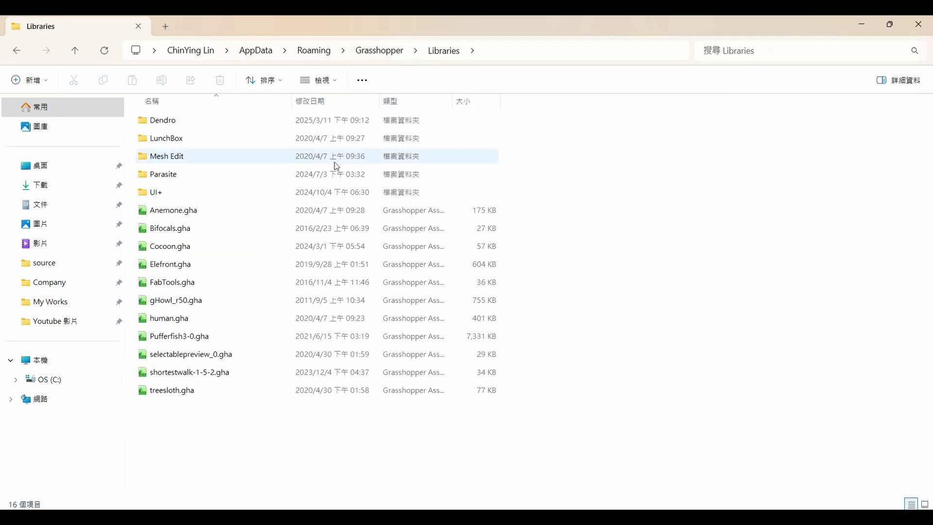
pyautogui.click(212, 230)
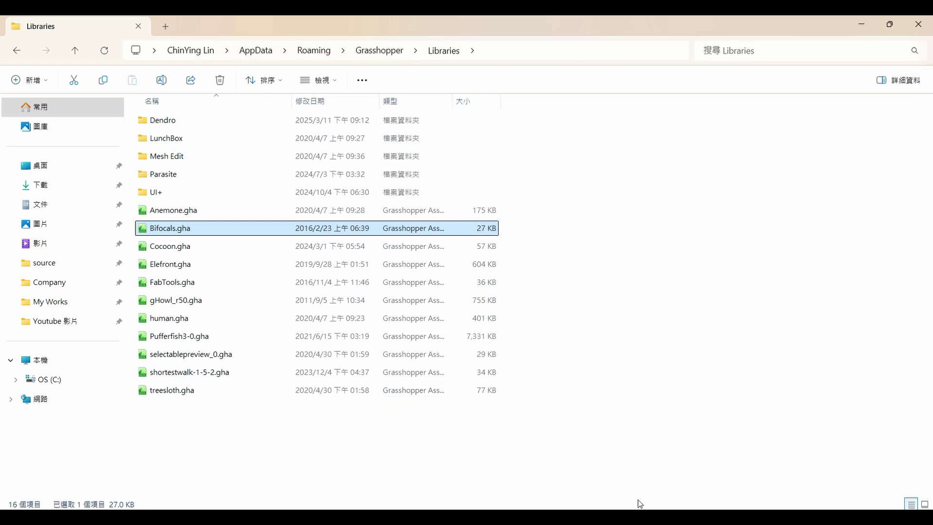
# - Switch back to Grasshopper, open the CP cluster for editing and show the parameter components
pyautogui.click(642, 517)
pyautogui.click(707, 269)
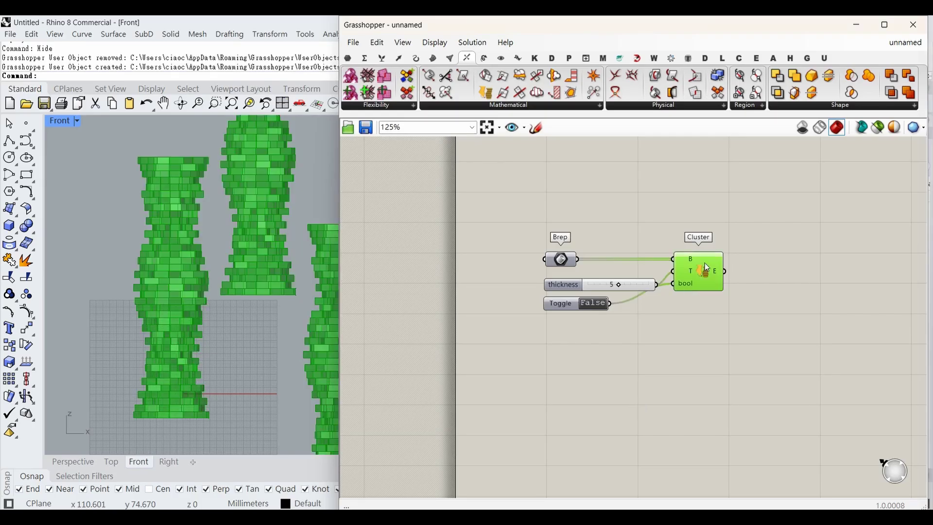
pyautogui.doubleClick(701, 275)
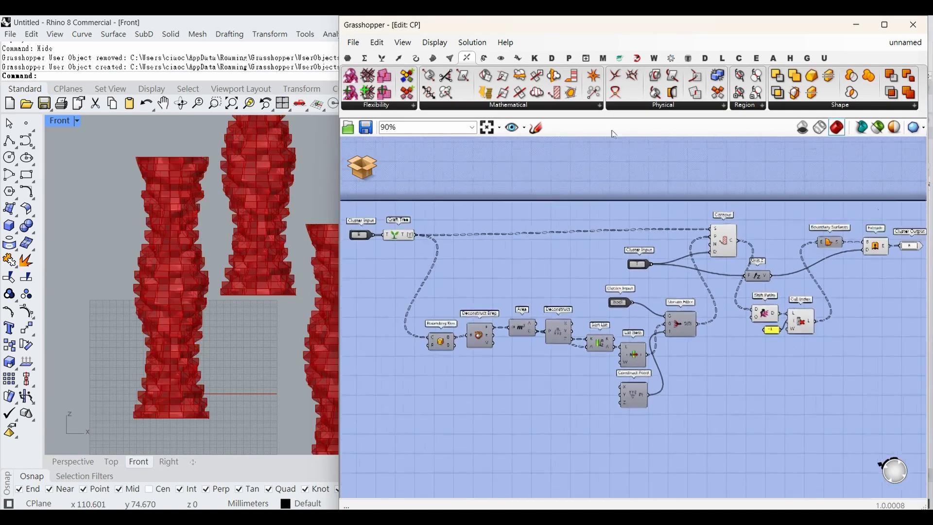
pyautogui.click(348, 58)
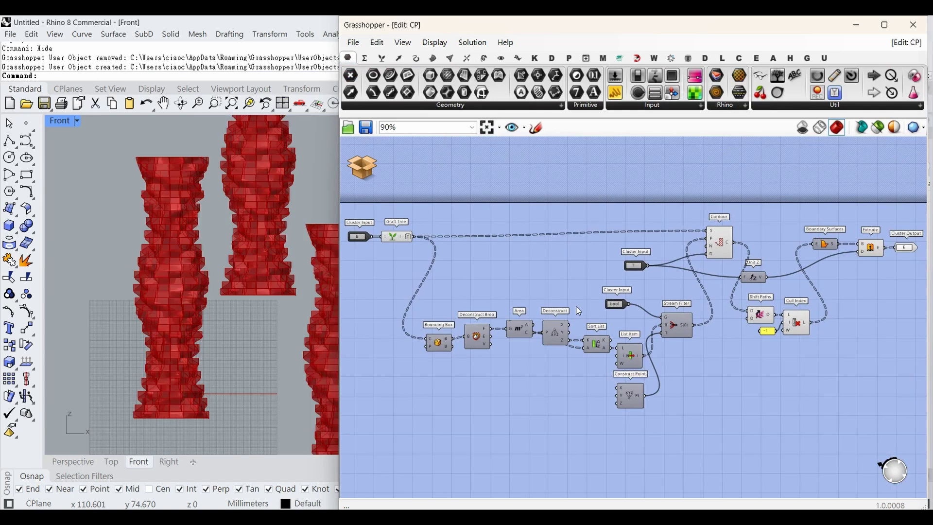
# - Examine the outputs of the Deconstruct Brep component inside the cluster
pyautogui.moveTo(479, 341)
pyautogui.mouseDown()
pyautogui.moveTo(471, 348)
pyautogui.moveTo(480, 335)
pyautogui.mouseUp()
pyautogui.scroll(2, 471, 348)
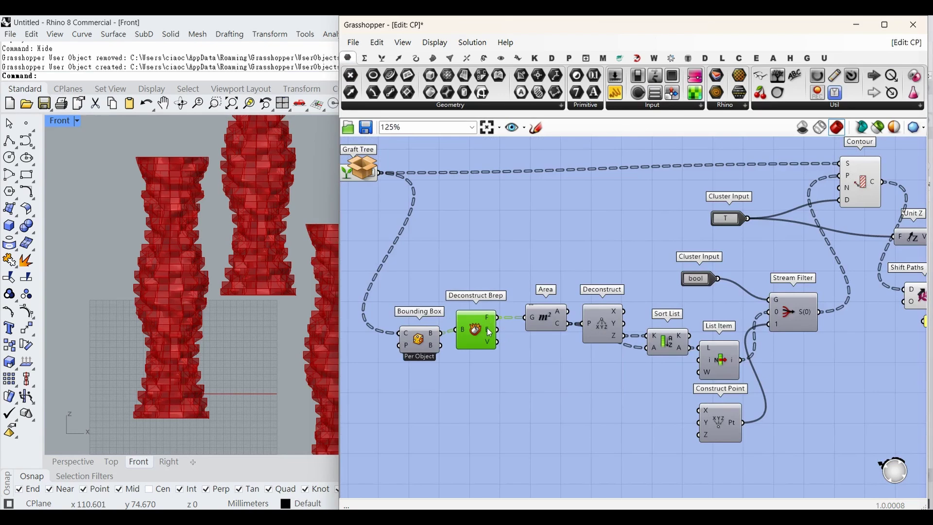
pyautogui.moveTo(489, 345)
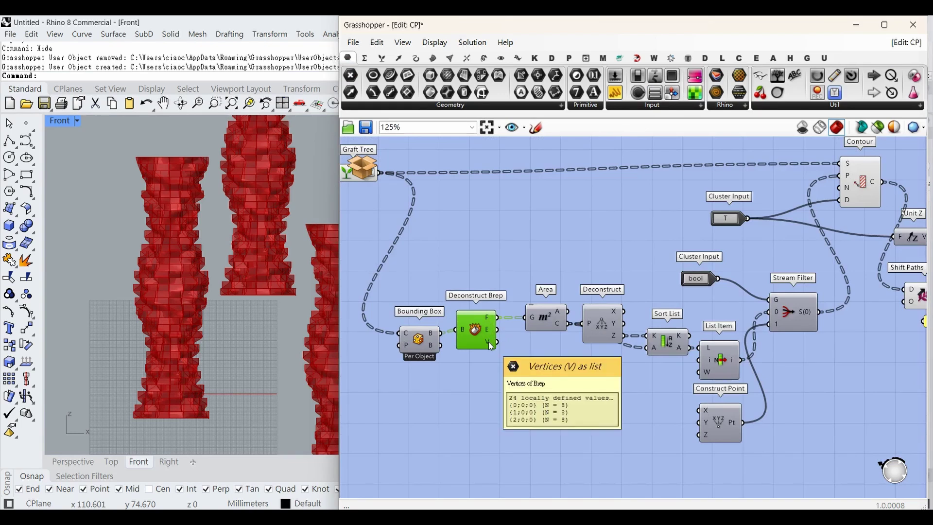
pyautogui.moveTo(501, 368); pyautogui.dragTo(488, 326)
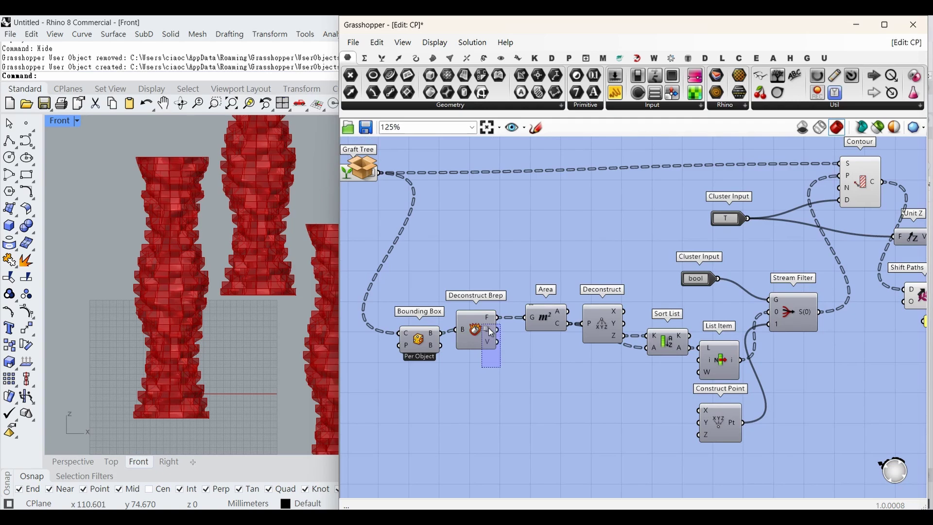
pyautogui.moveTo(488, 328); pyautogui.dragTo(489, 327)
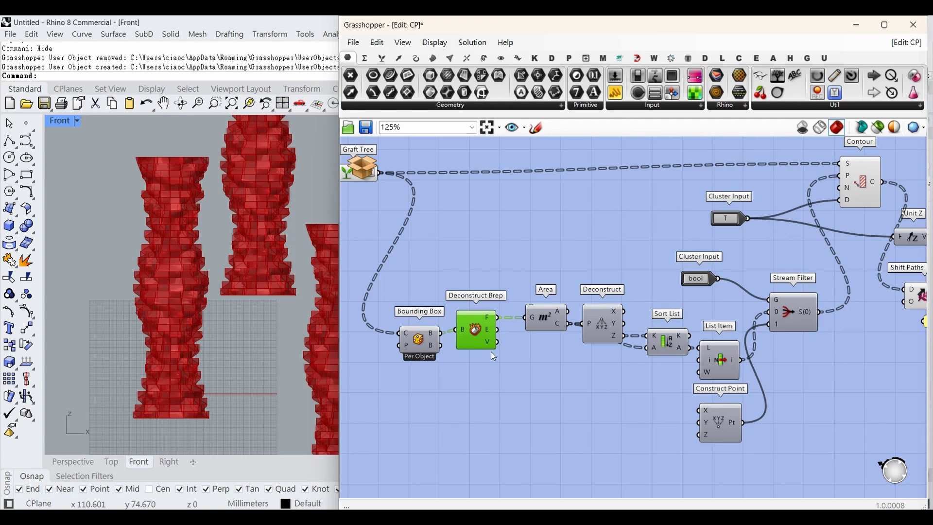
pyautogui.click(506, 409)
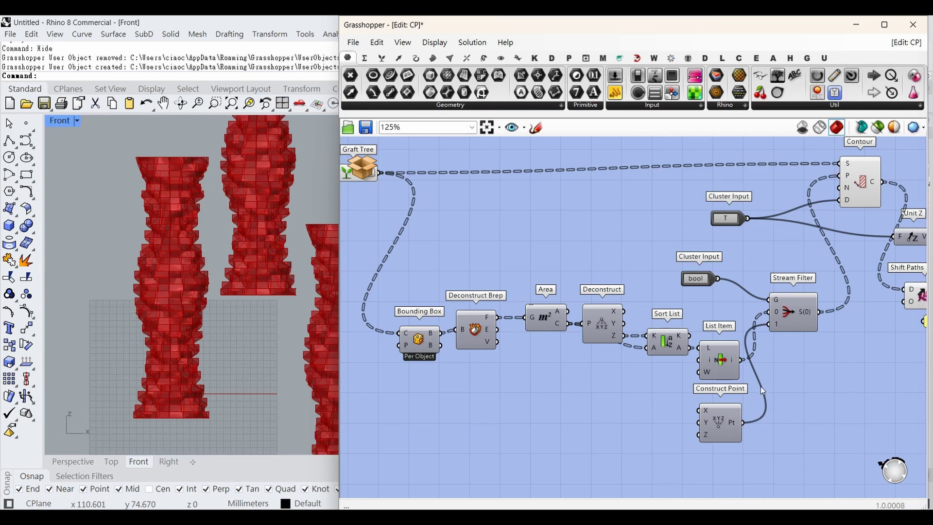
# - Leave the CP cluster's internal definition, return to the main document and deselect the cluster
pyautogui.click(357, 165)
pyautogui.click(366, 176)
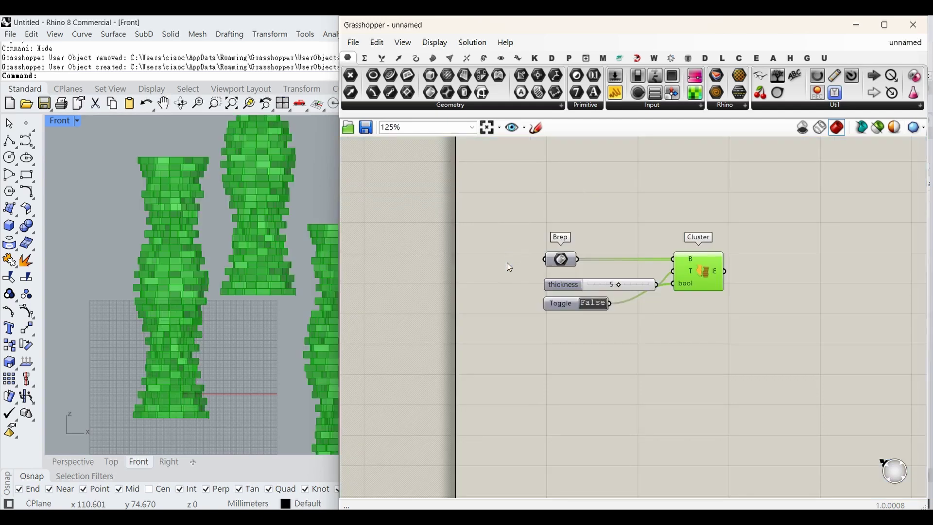
pyautogui.click(503, 336)
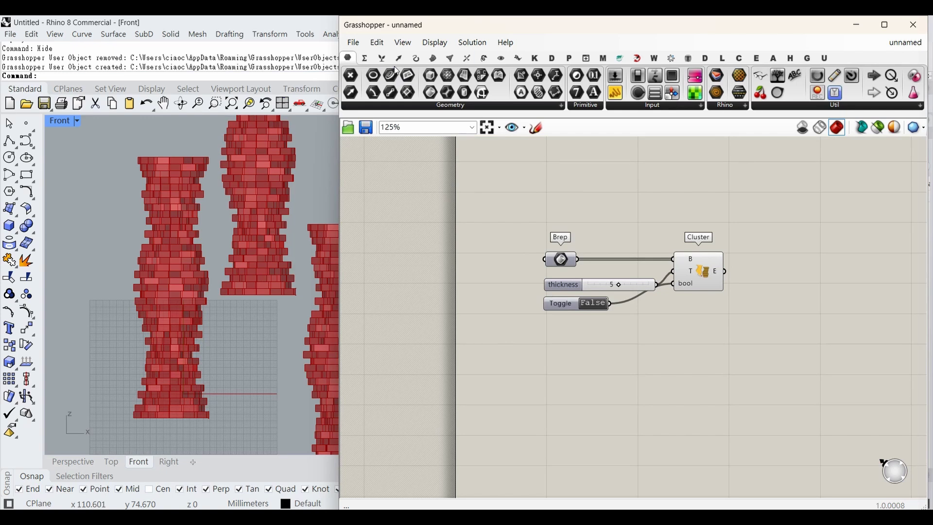
# - Add a C# Script component on the canvas beside the cluster
pyautogui.click(368, 59)
pyautogui.click(654, 107)
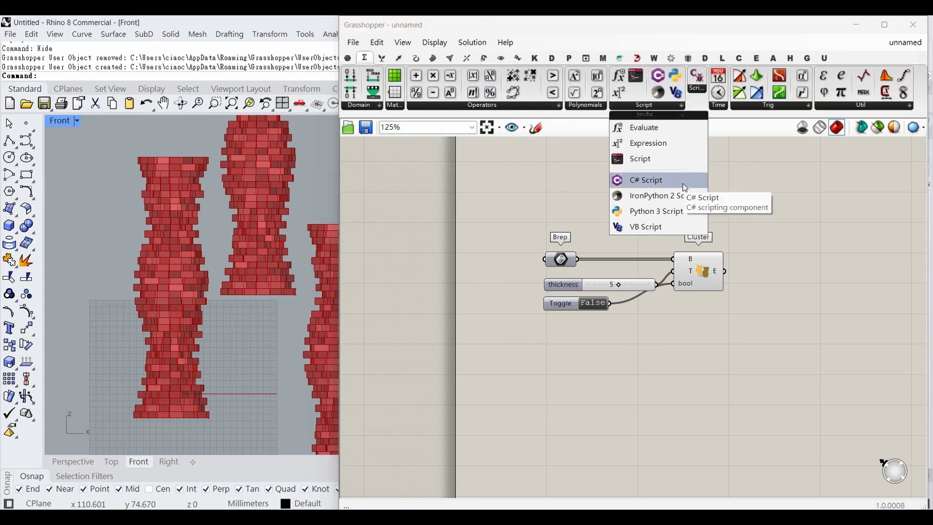
pyautogui.click(651, 183)
pyautogui.click(779, 297)
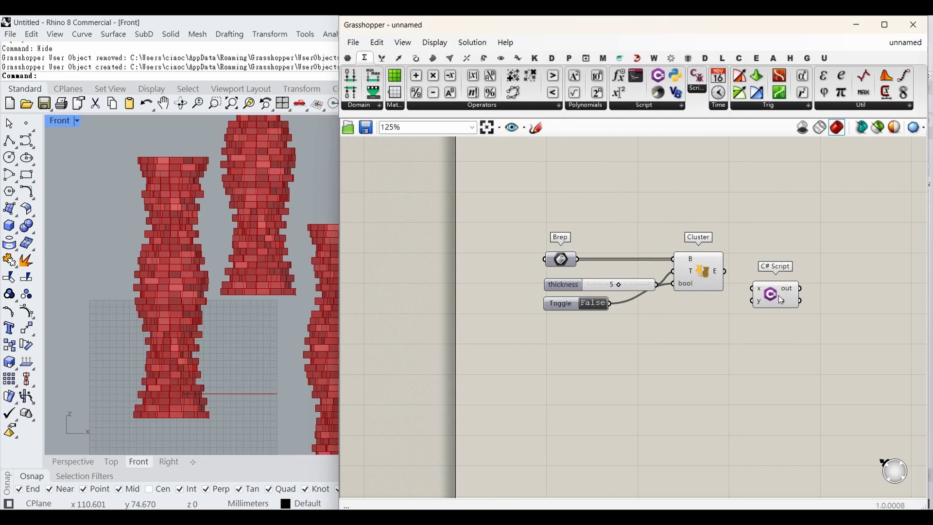
# - Look at the C# Script component's code in the script editor, and replace the component's icon with Create Plates-01.png
pyautogui.doubleClick(775, 295)
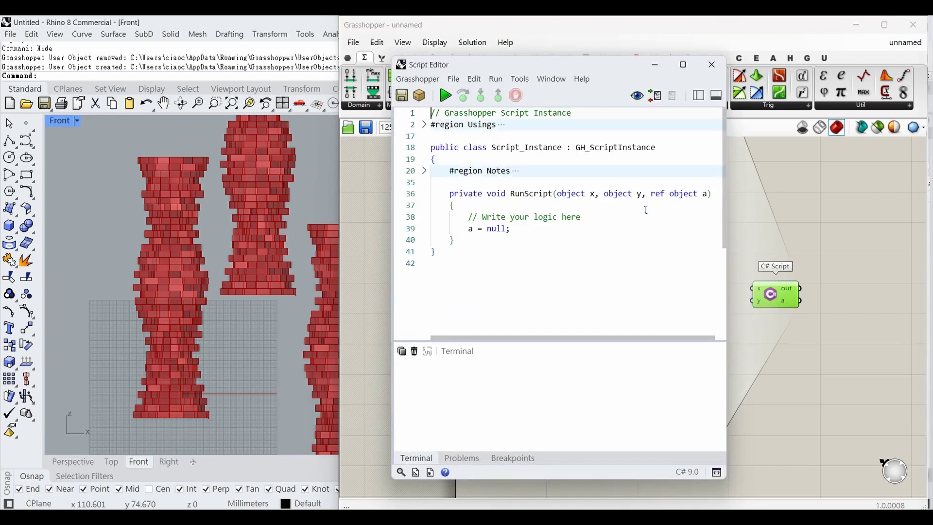
pyautogui.click(713, 65)
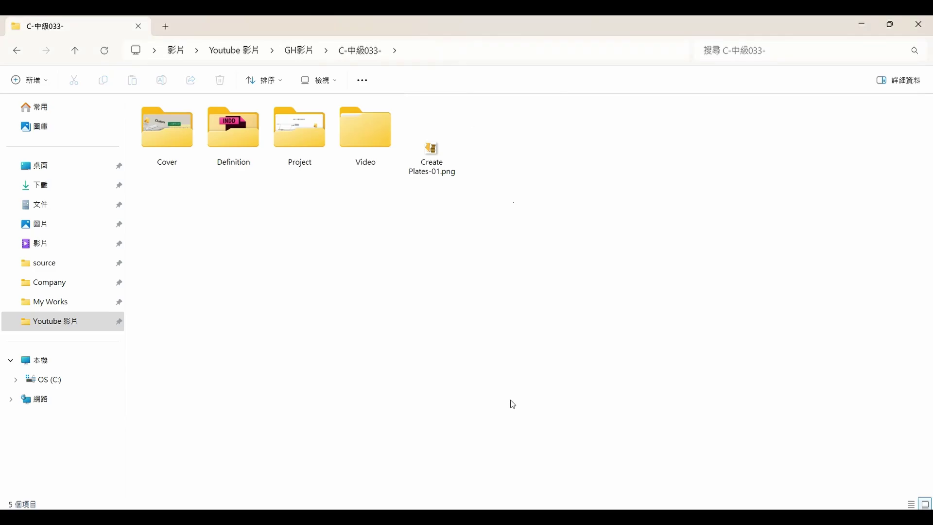
pyautogui.moveTo(452, 162); pyautogui.dragTo(624, 507)
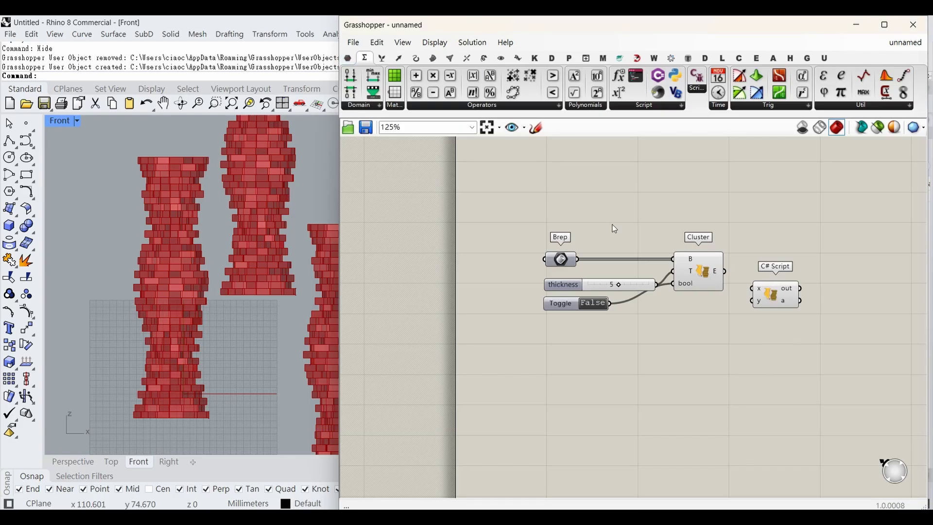
# - Add a Brep parameter below the cluster and replace its icon with the Create Plates-01.png image
pyautogui.click(348, 58)
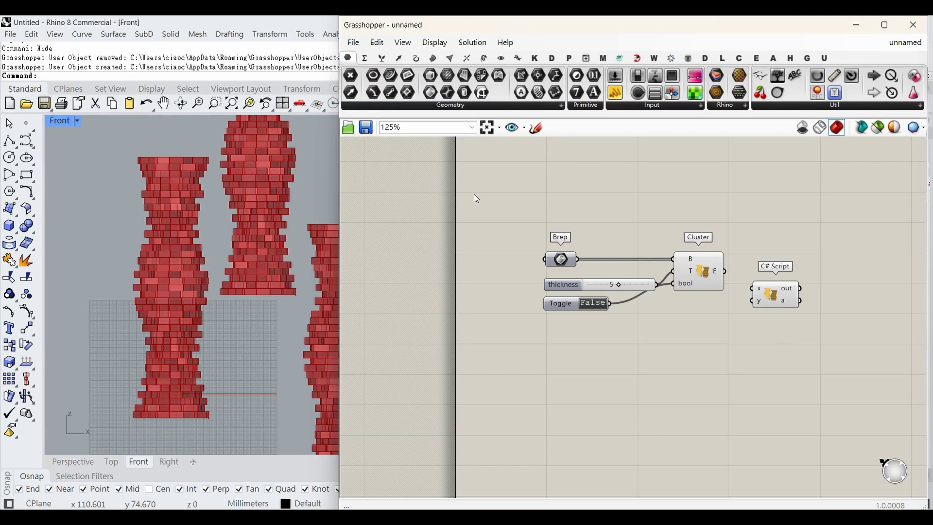
pyautogui.moveTo(436, 92); pyautogui.dragTo(653, 369)
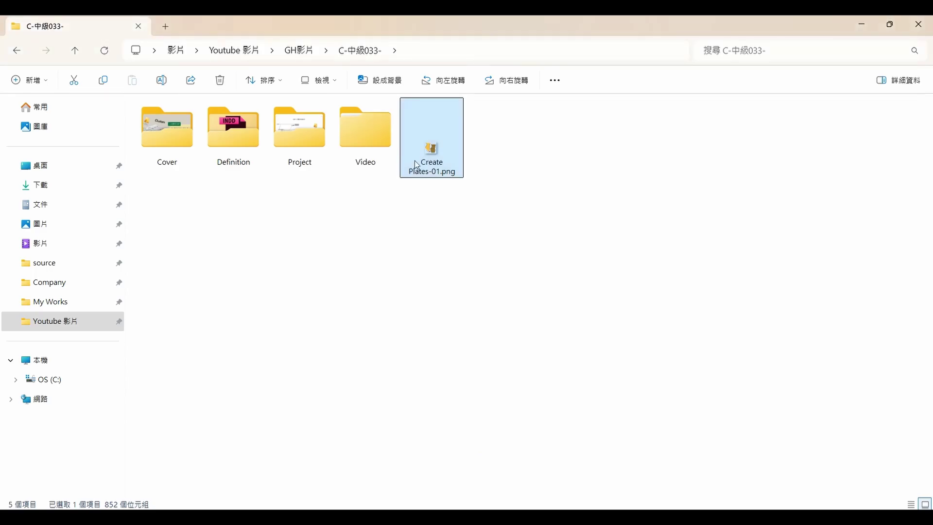
pyautogui.moveTo(418, 165); pyautogui.dragTo(653, 372)
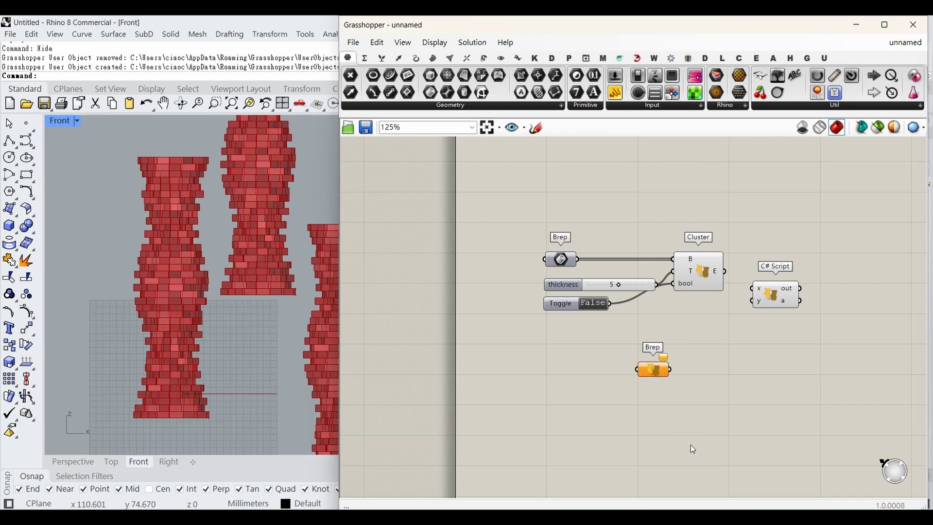